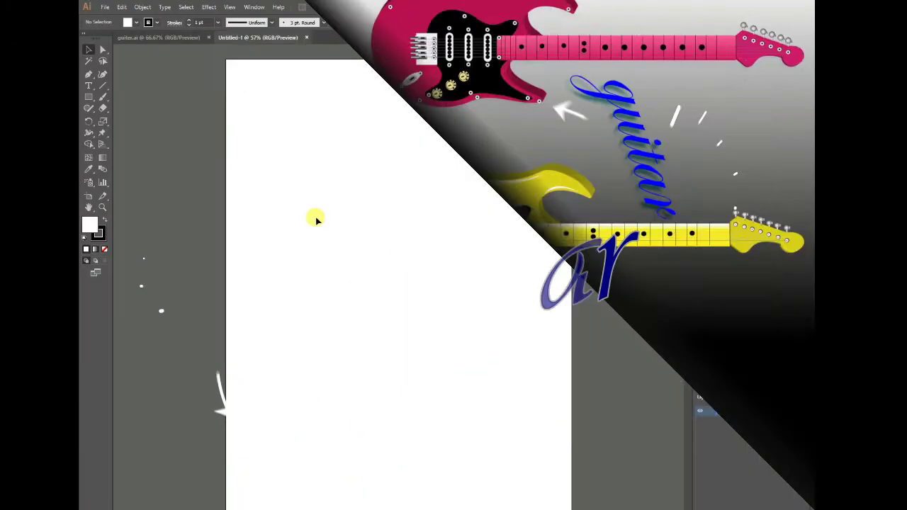
- Begin dragging out a tall rounded rectangle for the guitar body on the blank artboard
drag(86, 100, 115, 105)
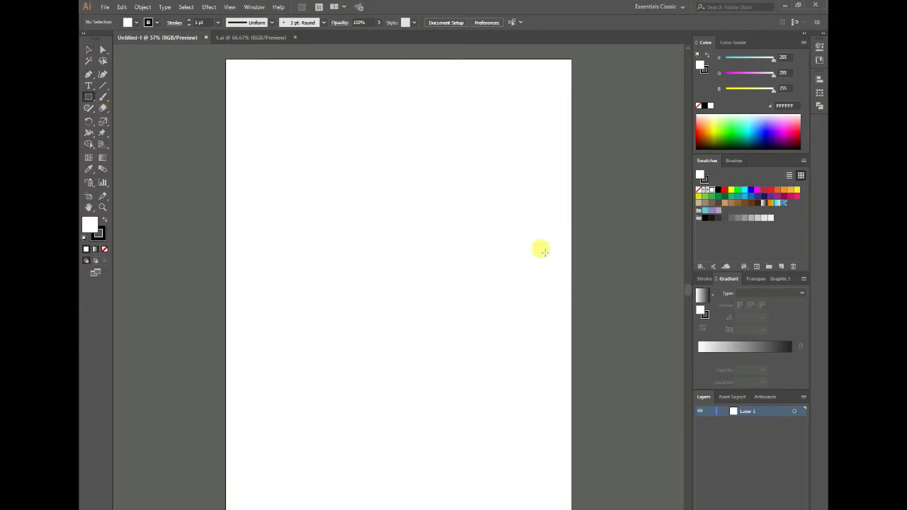
- Draw a tall rounded rectangle and curve its left and right sides inward into a waist
mouse_move(368, 138)
mouse_down()
mouse_move(534, 428)
mouse_move(507, 423)
mouse_up()
click(88, 51)
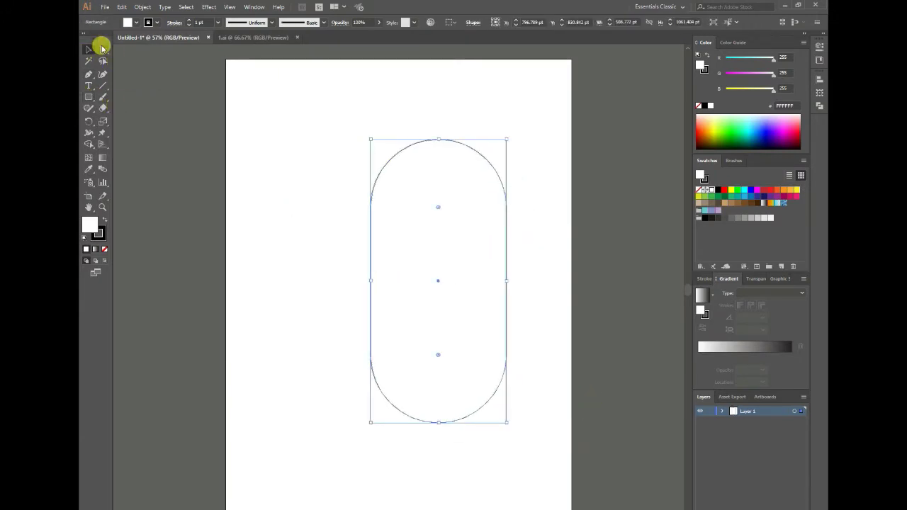
click(90, 99)
click(89, 75)
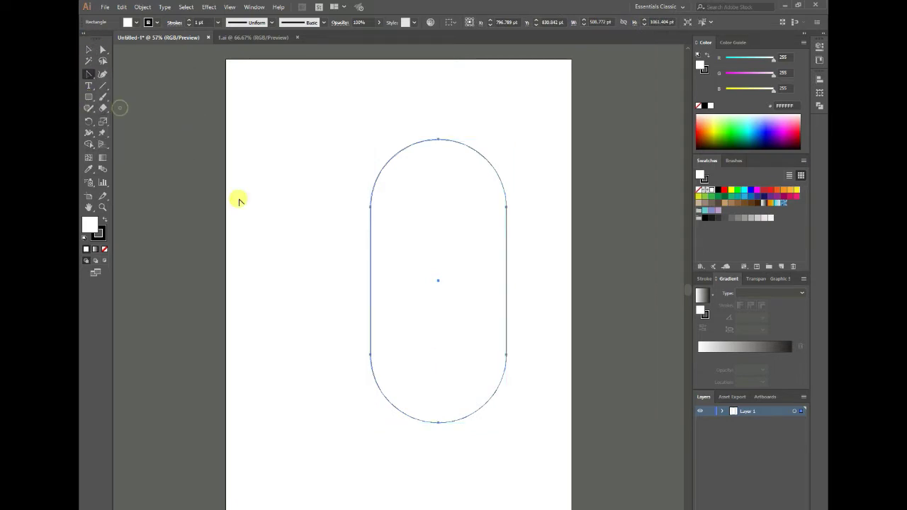
drag(372, 287, 385, 286)
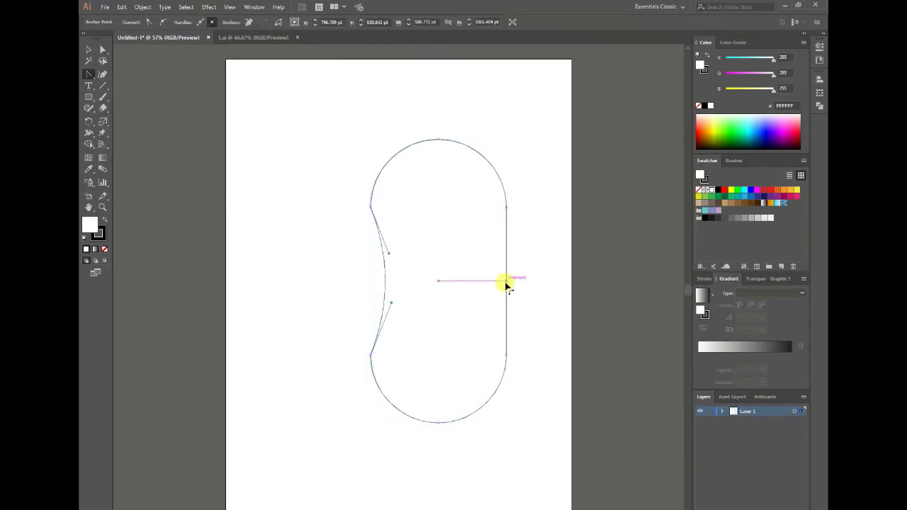
drag(505, 283, 486, 284)
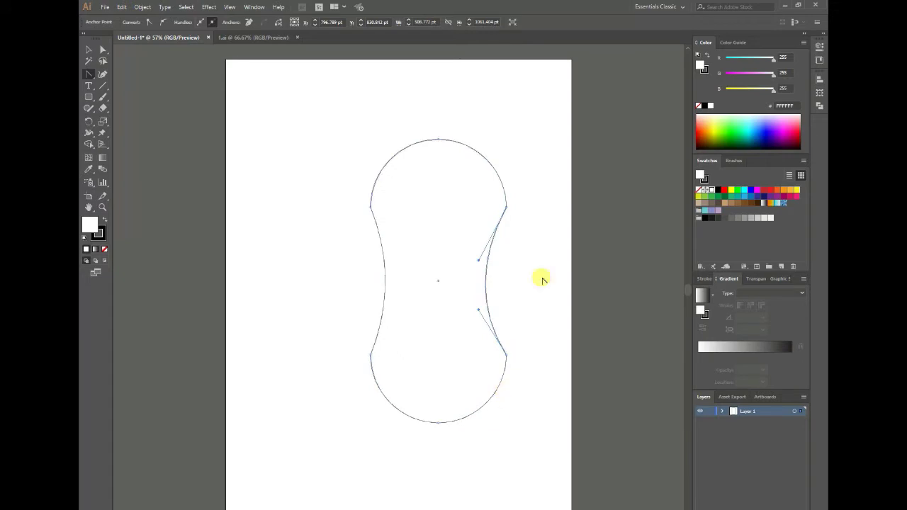
- Reshape the lower-left, lower-right and bottom curves of the body outline
key(a)
drag(367, 355, 419, 376)
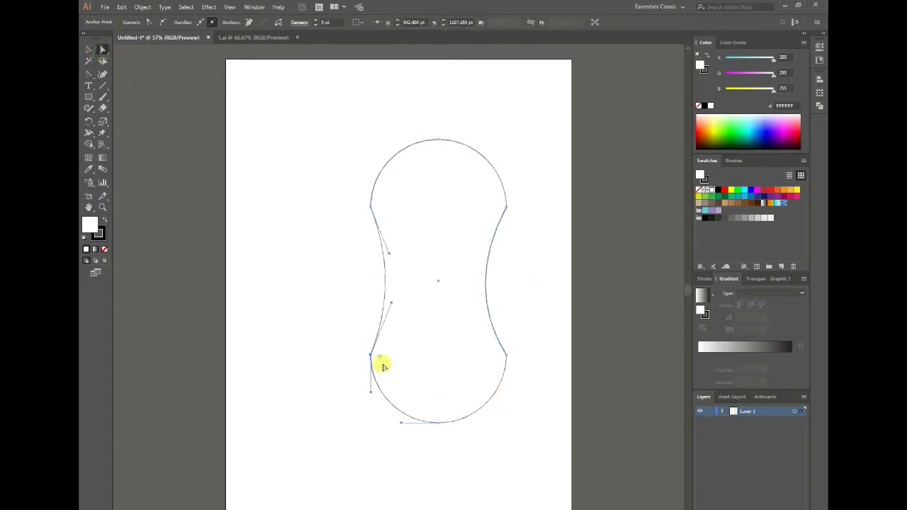
drag(505, 354, 503, 361)
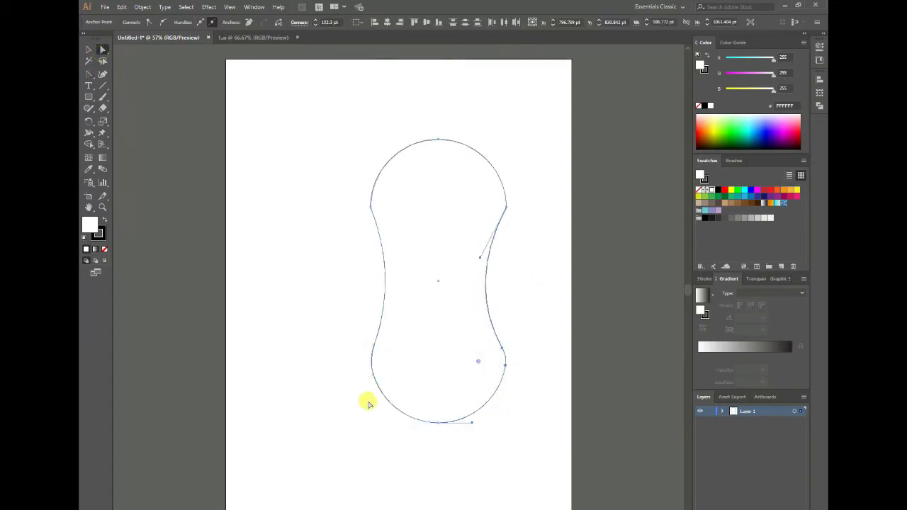
click(89, 73)
mouse_move(425, 419)
mouse_down()
mouse_move(389, 411)
mouse_move(421, 423)
mouse_up()
drag(489, 403, 491, 406)
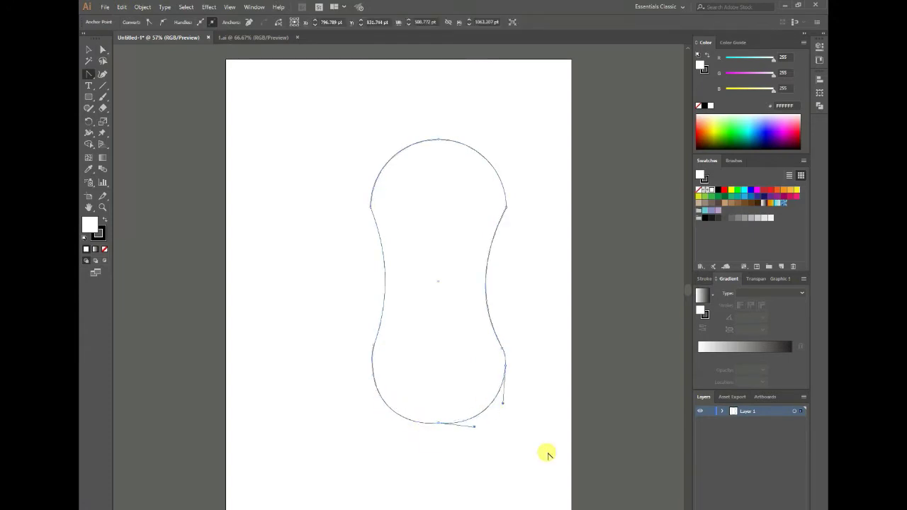
drag(438, 428, 475, 424)
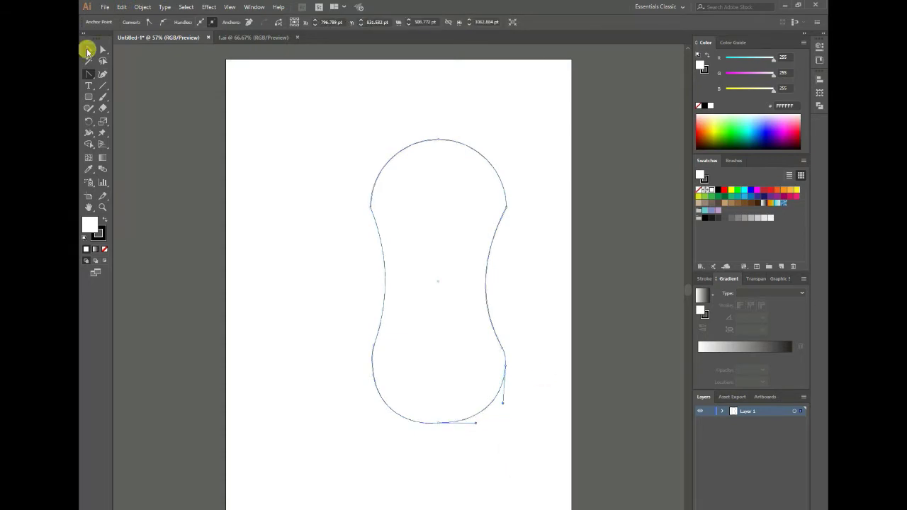
click(87, 51)
click(506, 420)
drag(344, 112, 522, 201)
click(119, 65)
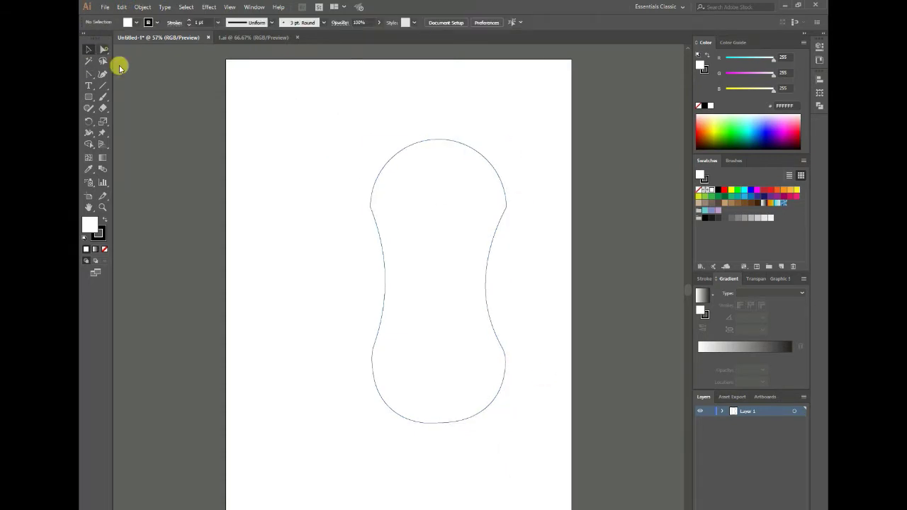
- Delete the upper-left and upper-right top arc segments, leaving the body outline open at the top
key(a)
click(370, 205)
key(Delete)
key(ctrl+z)
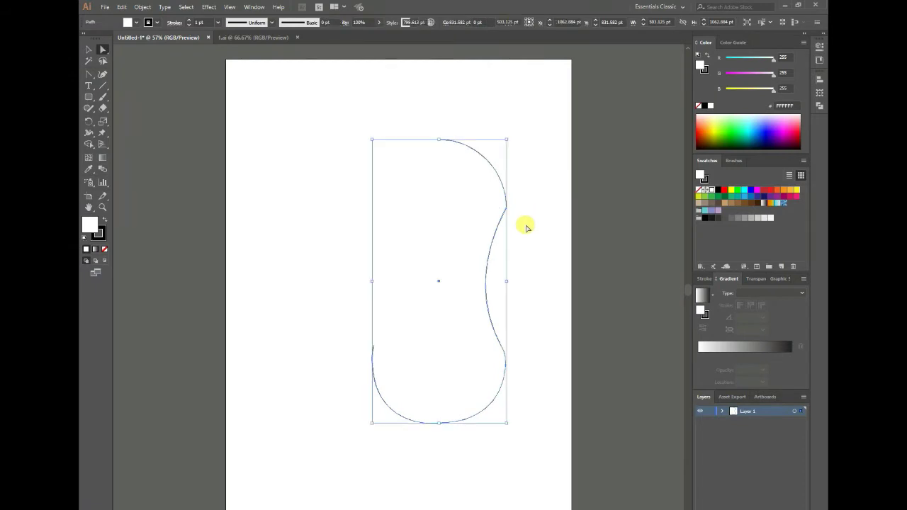
click(370, 199)
click(498, 189)
key(Delete)
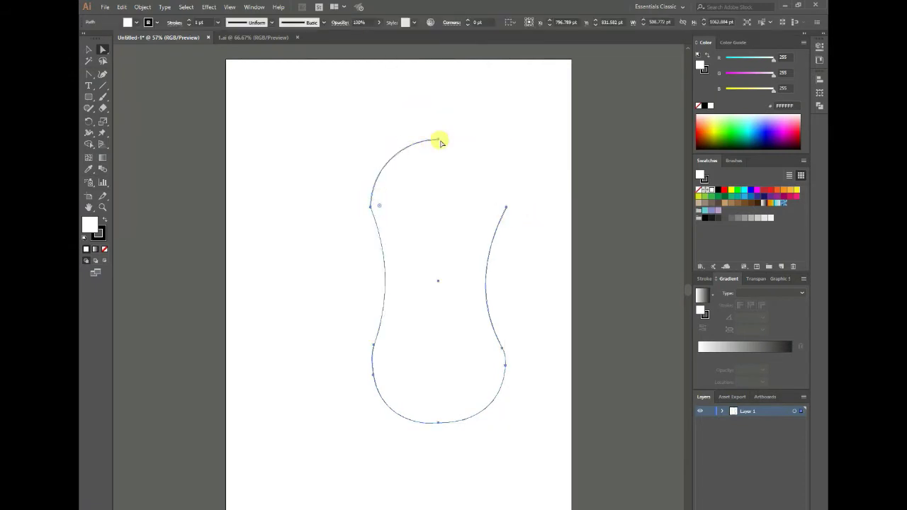
click(434, 139)
key(Delete)
- Scale the whole guitar-body outline down from its top-left corner
click(89, 74)
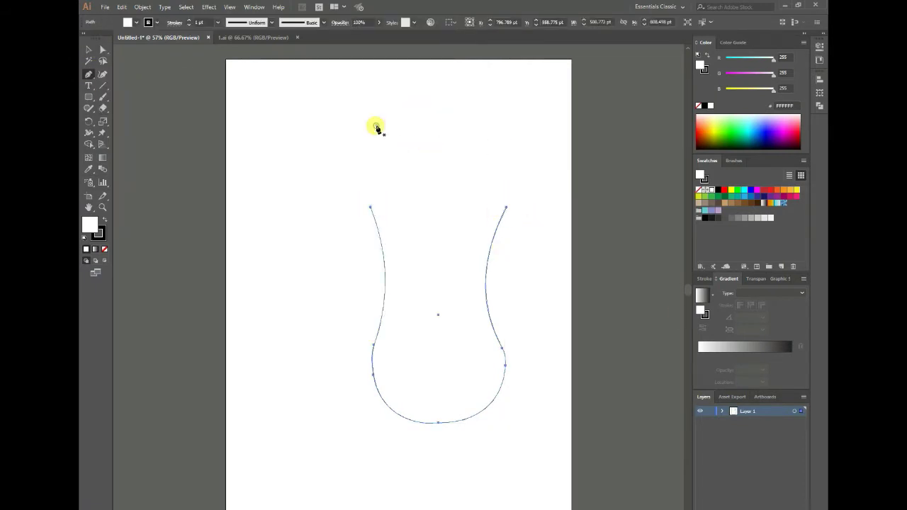
click(371, 206)
drag(370, 156, 439, 183)
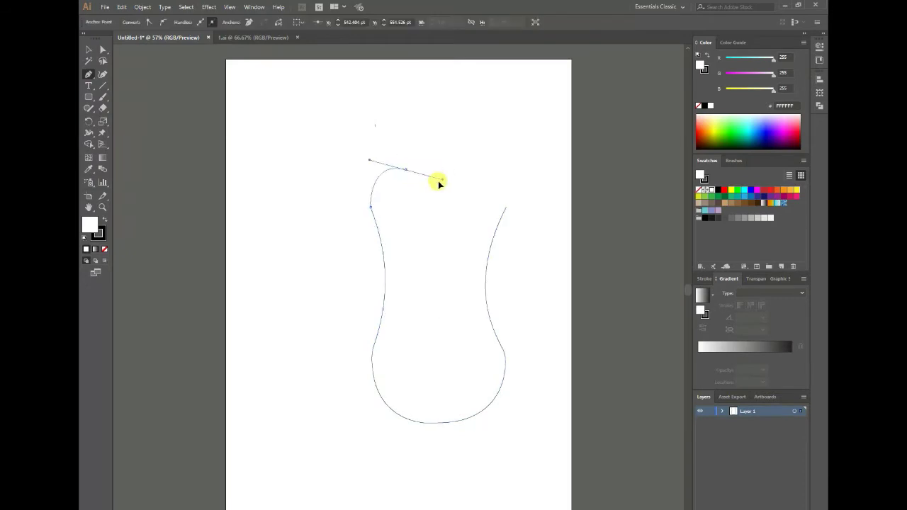
key(ctrl+z)
click(88, 50)
drag(350, 158, 590, 441)
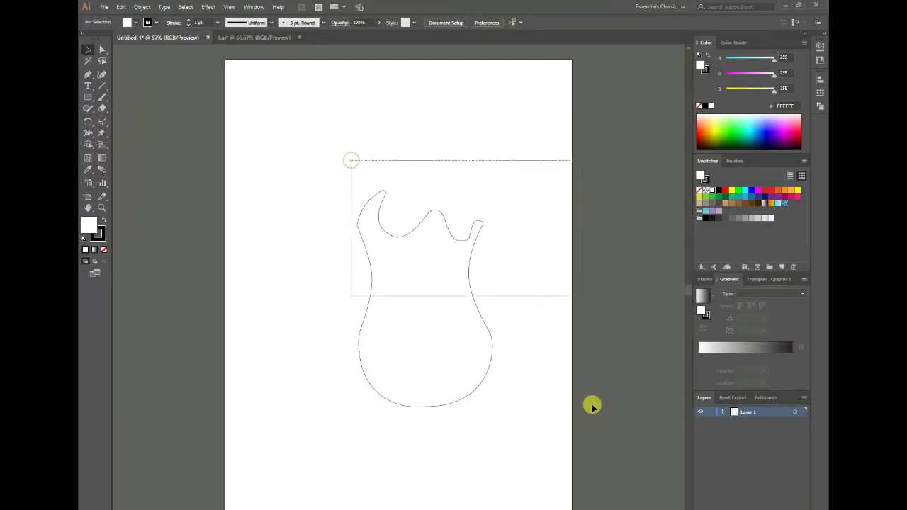
drag(354, 188, 374, 225)
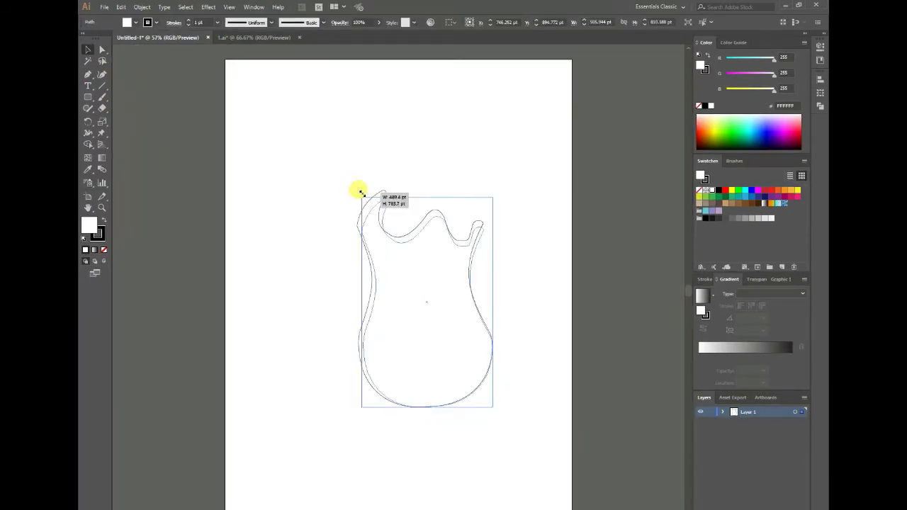
click(89, 170)
- Fill the body outline with pink and display its anchor points
click(797, 196)
click(88, 49)
click(380, 184)
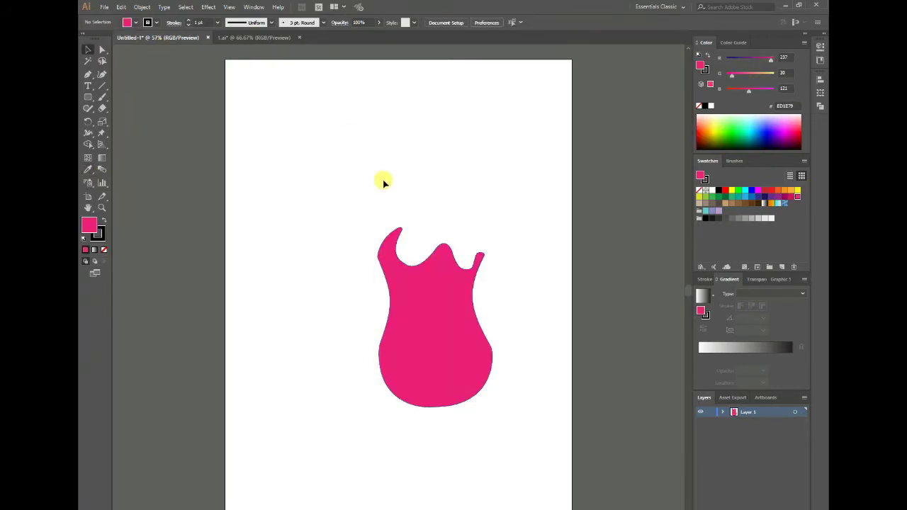
click(102, 49)
click(388, 212)
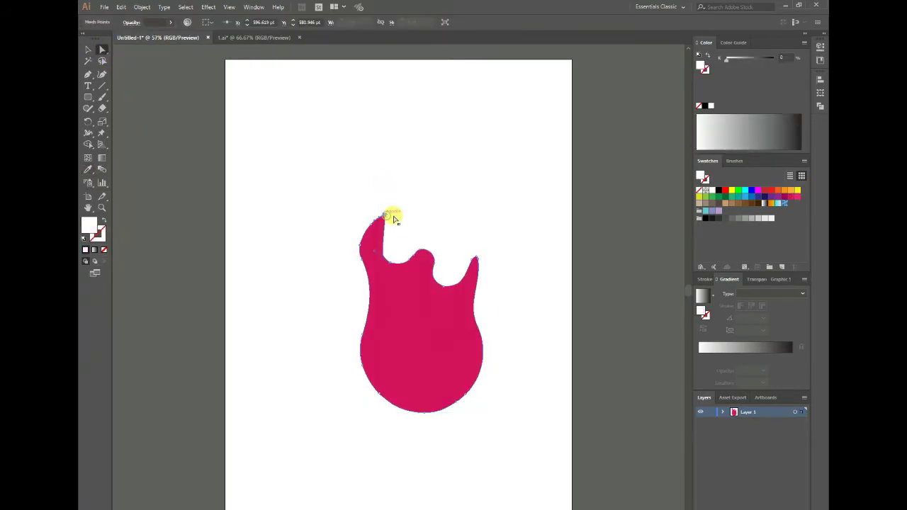
click(368, 264)
- Reshape the notch beside the left horn into a slimmer, pointed tip
click(468, 341)
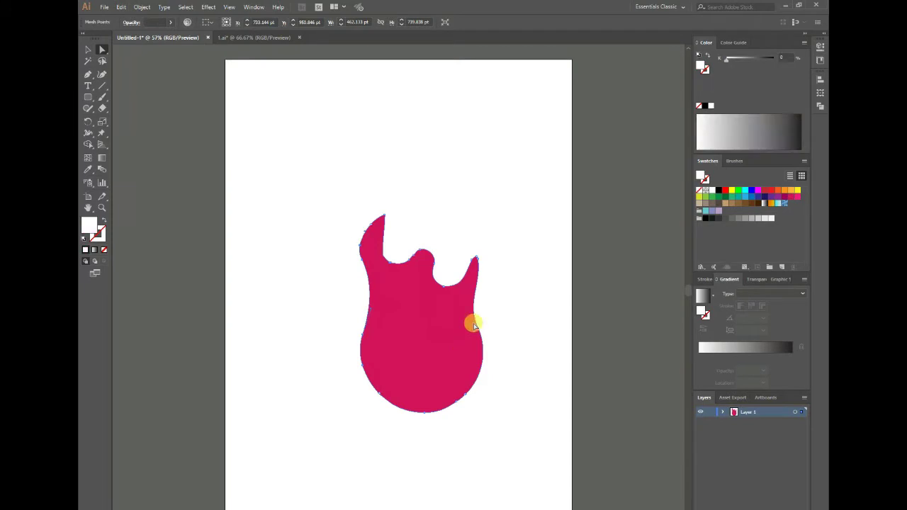
click(544, 303)
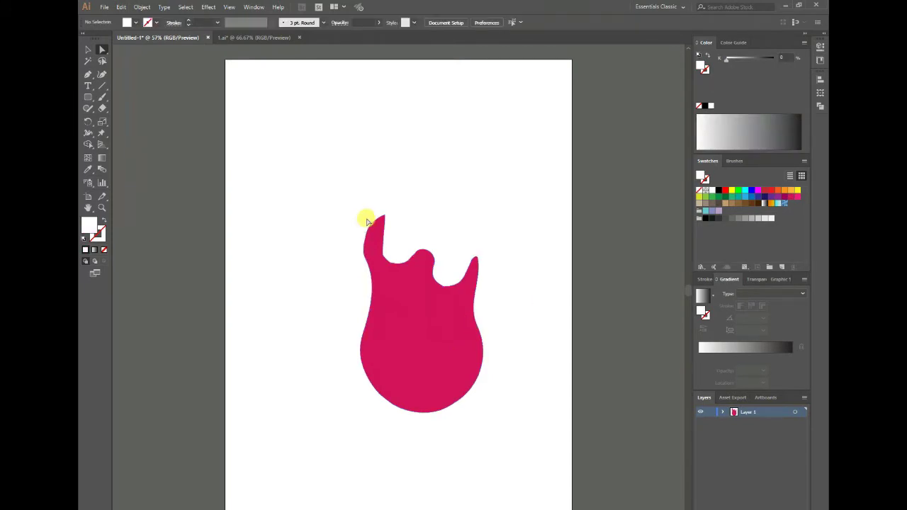
drag(365, 234, 364, 235)
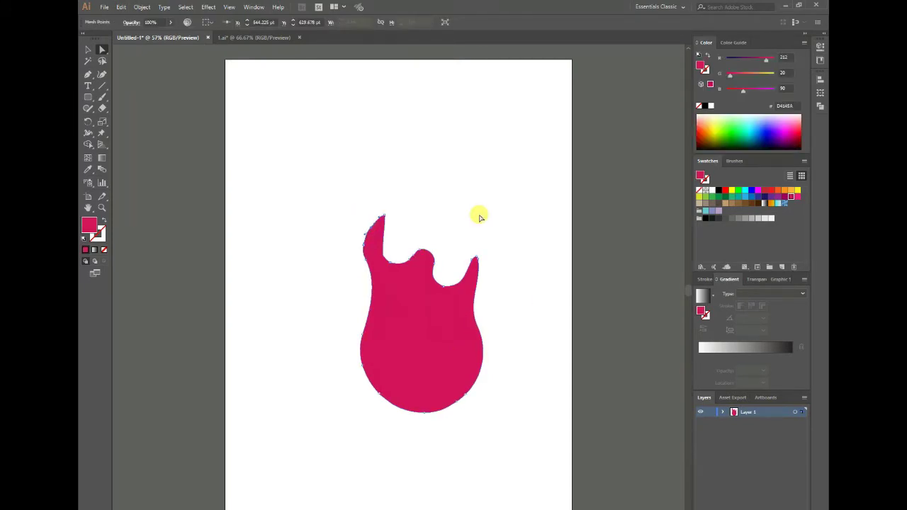
click(442, 376)
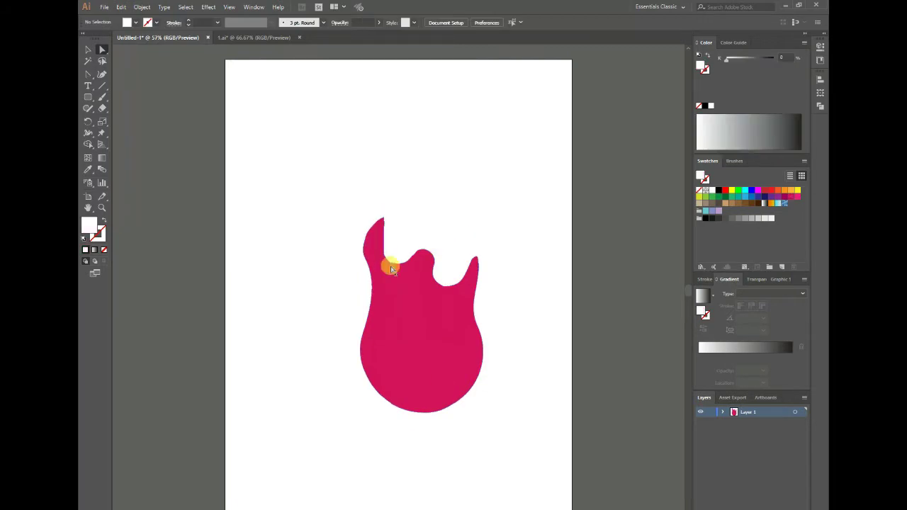
mouse_move(389, 263)
mouse_down()
mouse_move(398, 244)
mouse_move(403, 256)
mouse_up()
key(ctrl+shift+a)
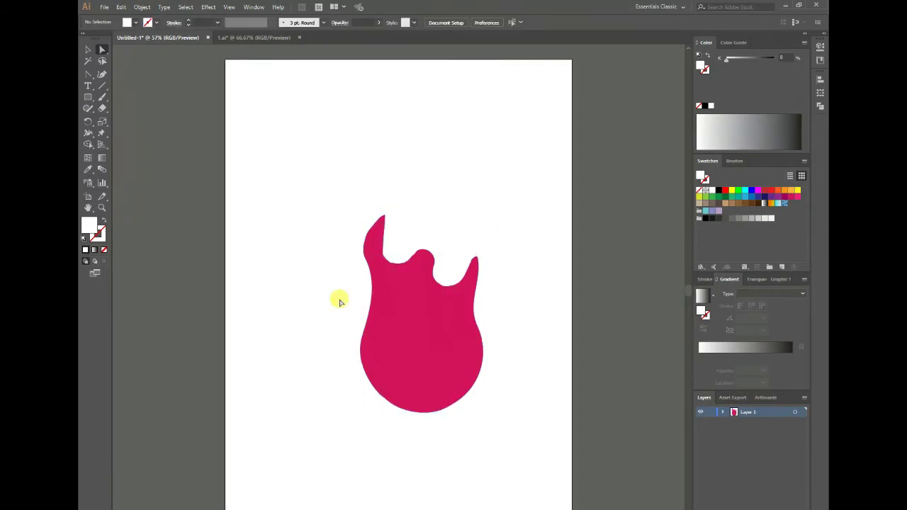
- Give the whole guitar body a pink gradient fill
click(88, 48)
key(ctrl+a)
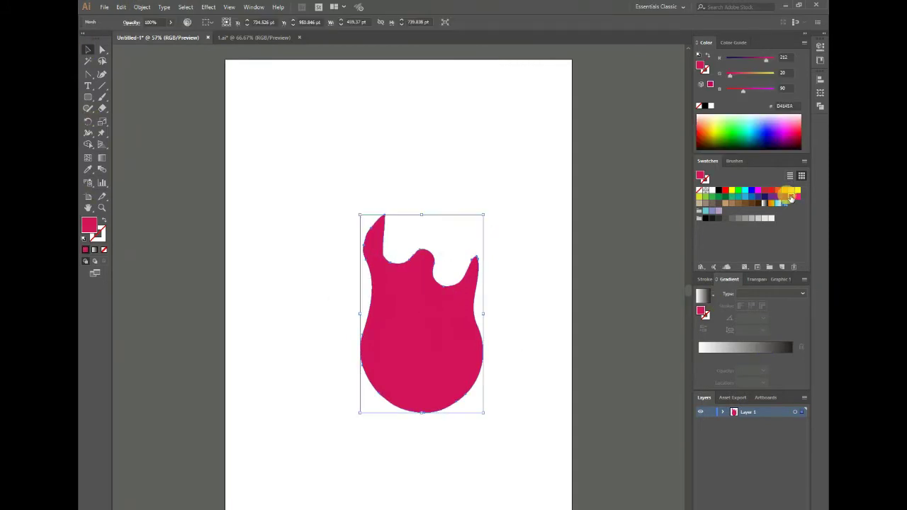
click(727, 346)
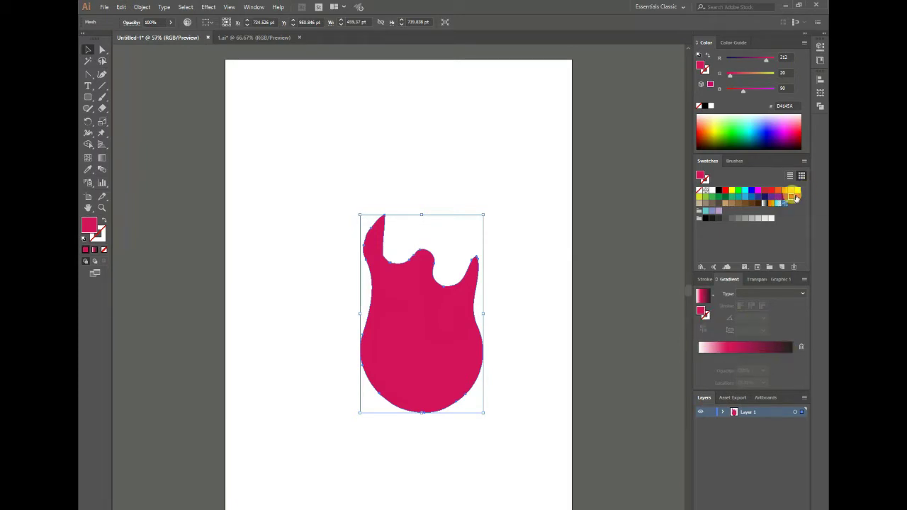
- Apply a 3D Extrude & Bevel effect with 50 pt depth to the pink body
click(208, 7)
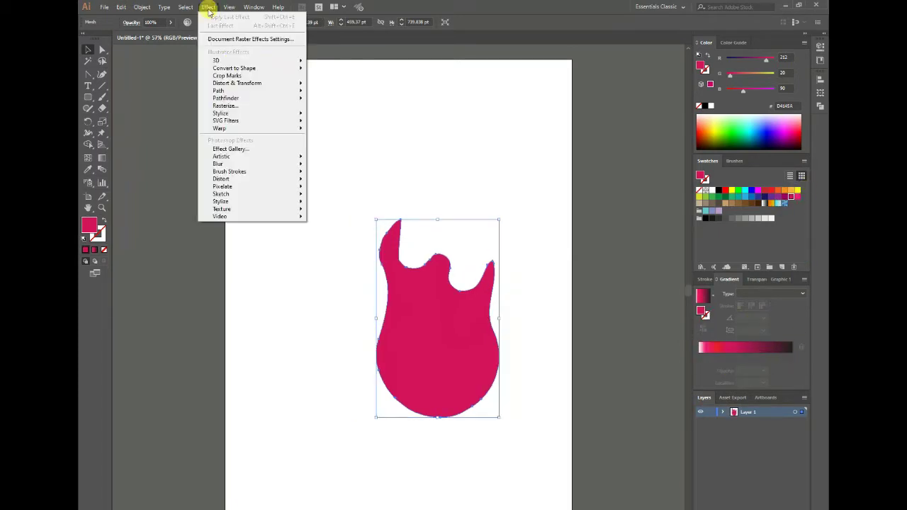
mouse_move(217, 60)
click(347, 61)
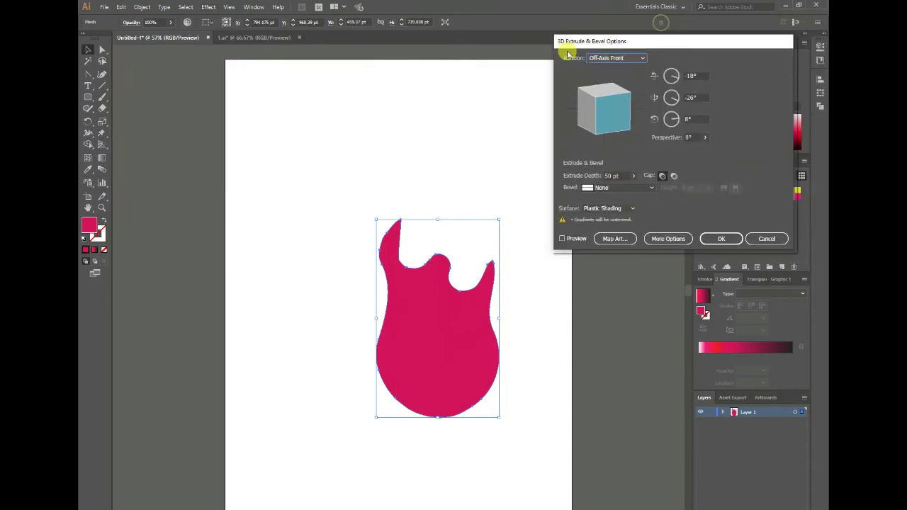
mouse_move(567, 54)
mouse_down()
mouse_move(493, 86)
mouse_move(608, 84)
mouse_move(601, 90)
mouse_up()
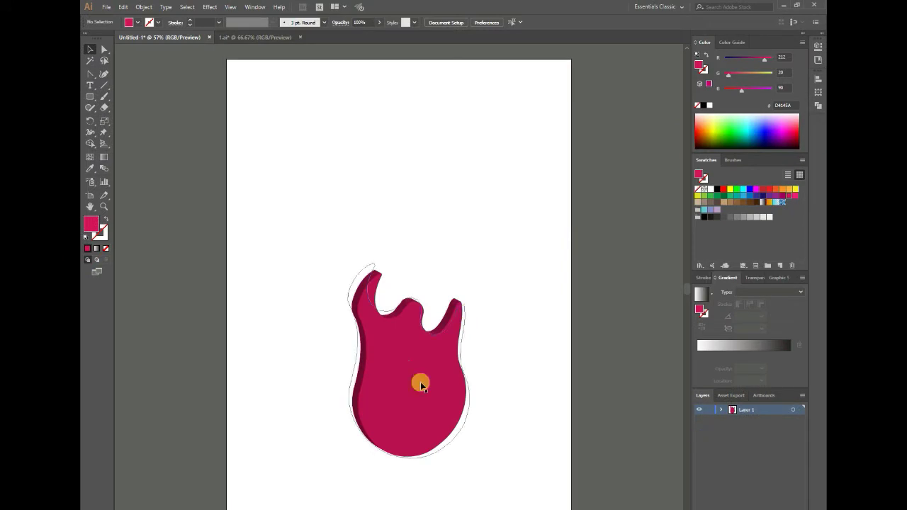
click(90, 96)
click(123, 99)
- Draw a tall thin neck rectangle above the body, nudge it right, and give it a pink gradient
drag(397, 126, 416, 331)
key(Right)
key(Right)
key(Right)
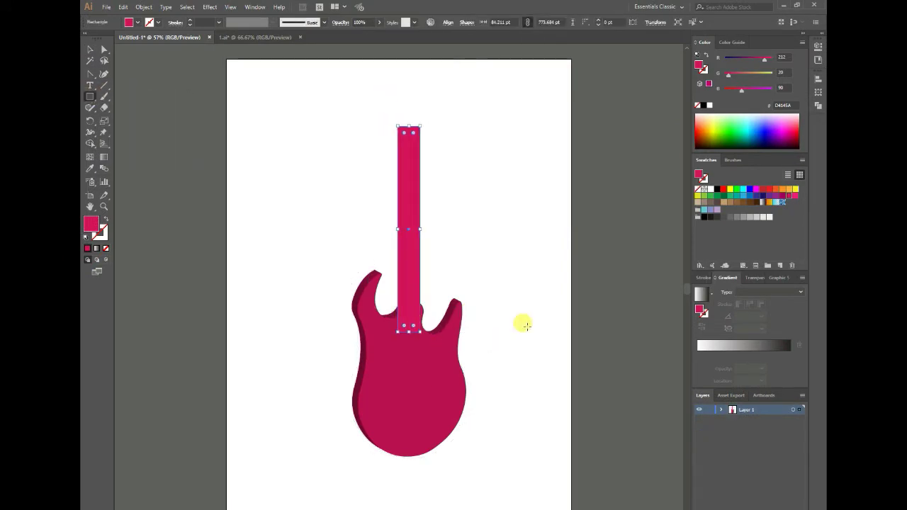
key(Right)
key(Right)
key(Right)
key(Right)
key(Right)
key(Right)
key(v)
click(617, 406)
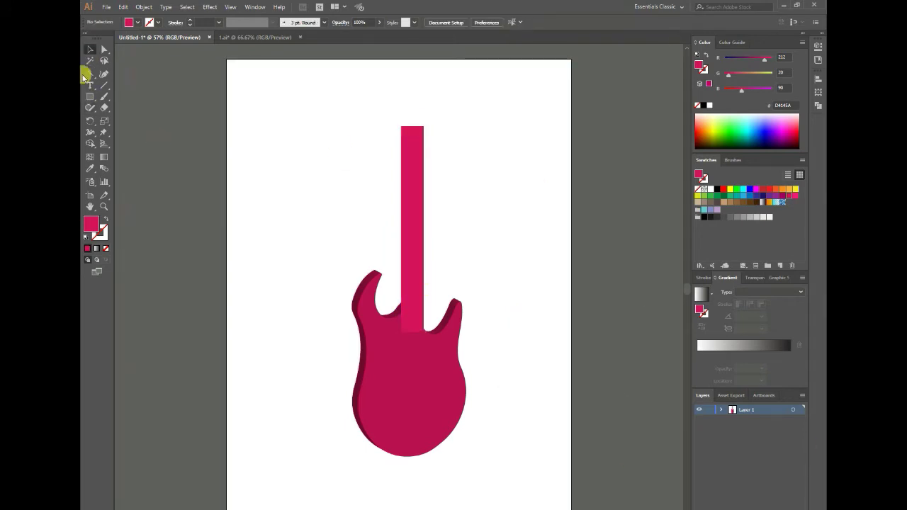
click(90, 74)
click(90, 73)
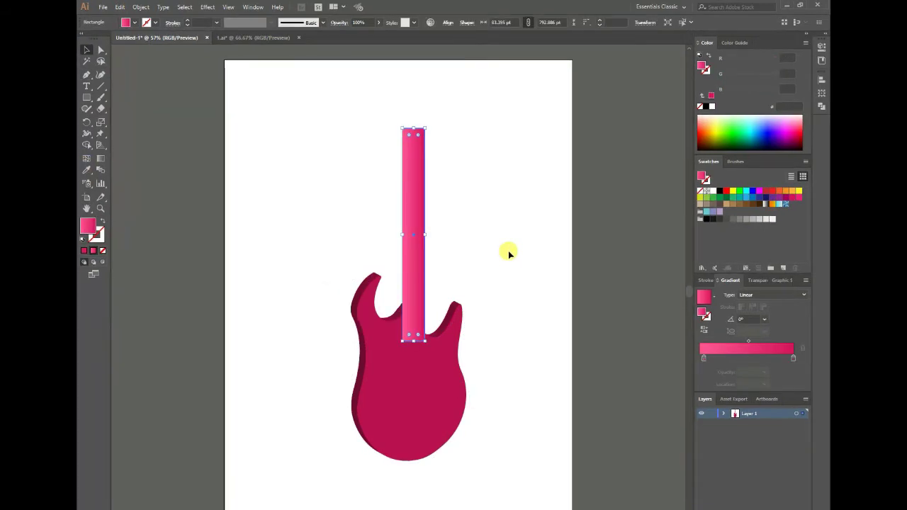
click(511, 248)
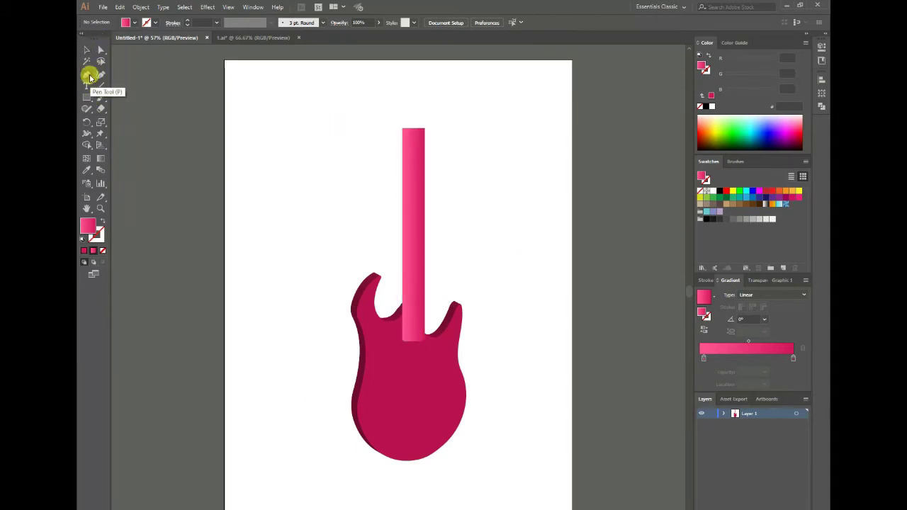
- Pen a first headstock outline above the neck, then delete it
click(89, 76)
click(402, 128)
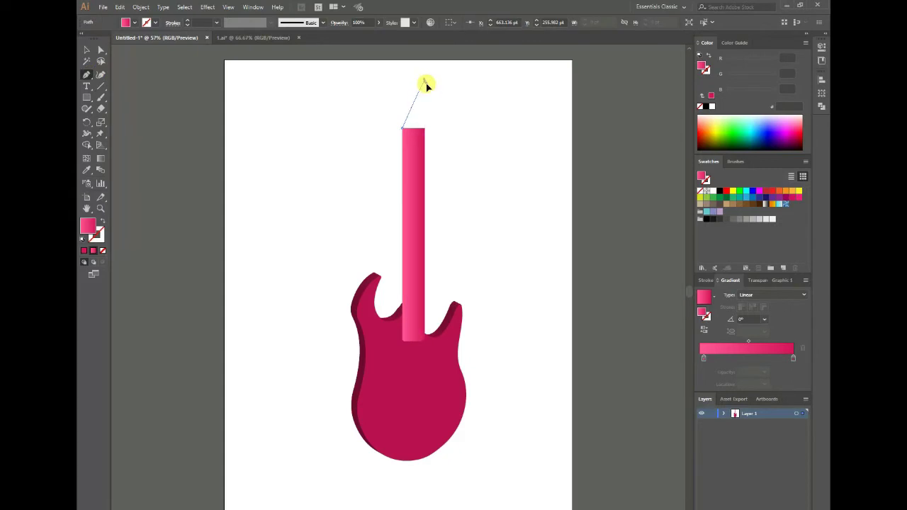
mouse_move(424, 82)
mouse_down()
mouse_move(438, 126)
mouse_move(447, 122)
mouse_move(408, 133)
mouse_up()
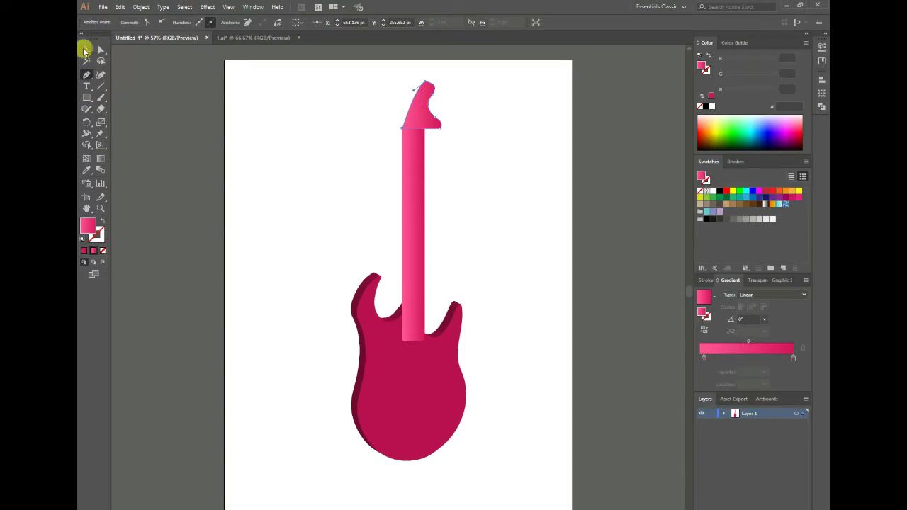
click(100, 49)
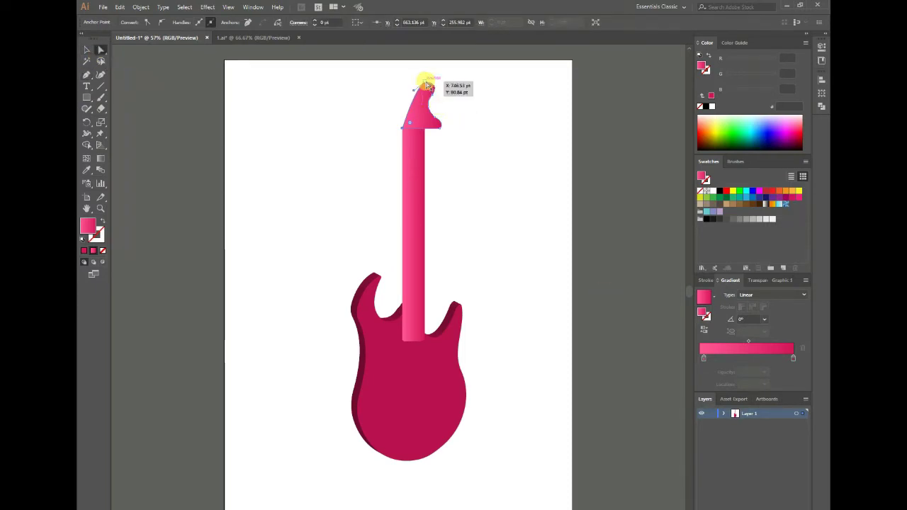
drag(419, 85, 426, 90)
click(471, 136)
drag(451, 141, 461, 168)
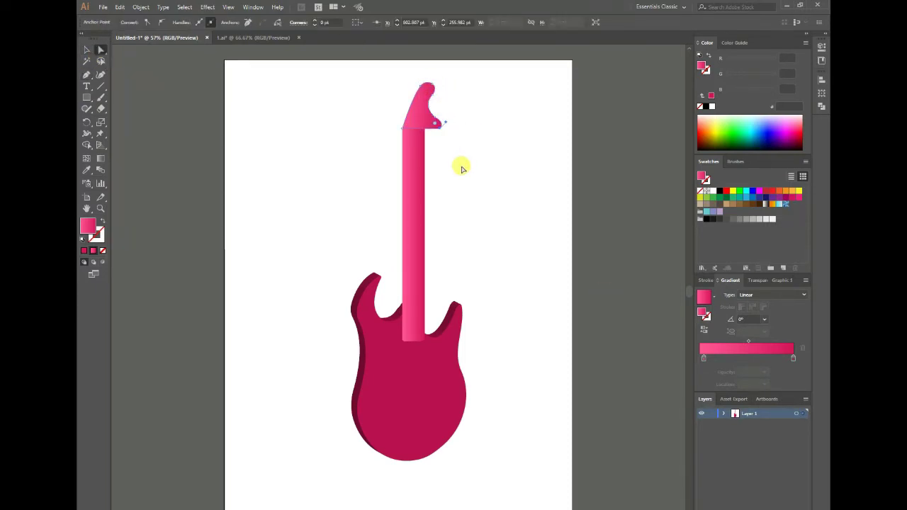
click(402, 123)
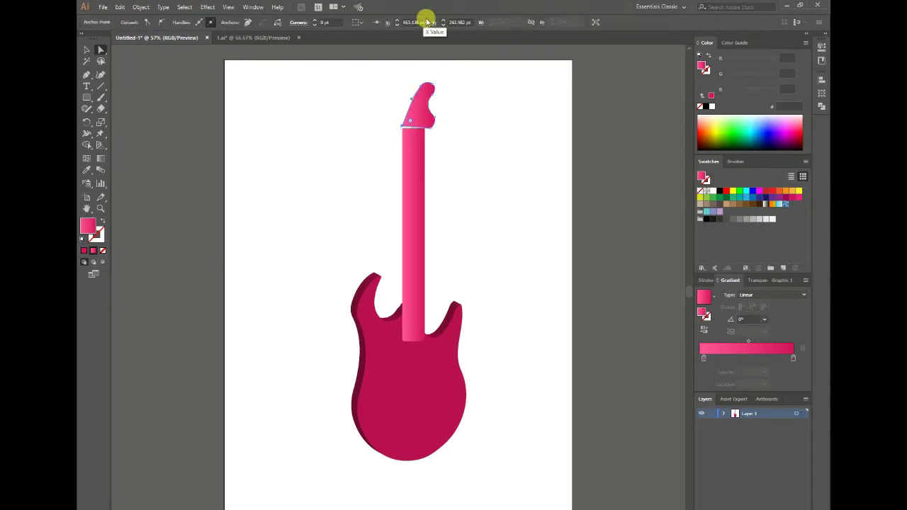
key(Delete)
key(p)
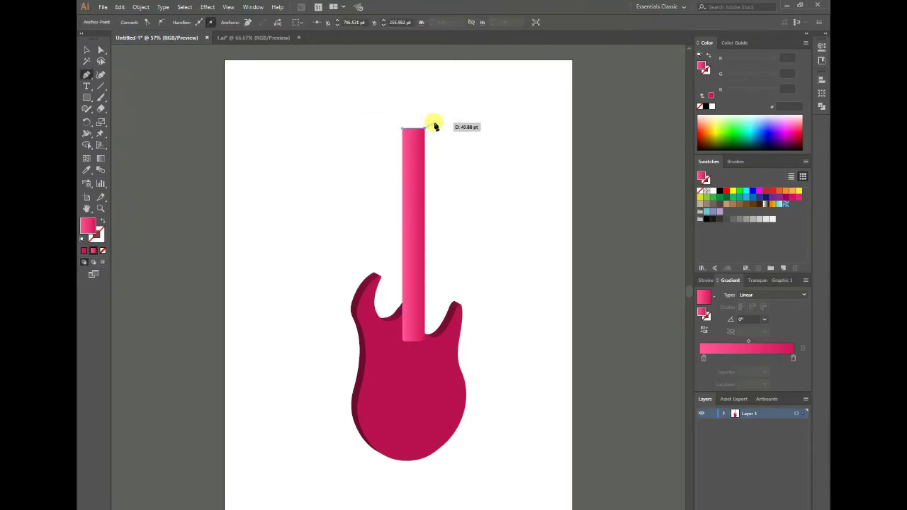
- Redraw the headstock with a pointed tip and round that tip off
mouse_move(435, 127)
mouse_down()
mouse_move(426, 122)
mouse_move(434, 80)
mouse_up()
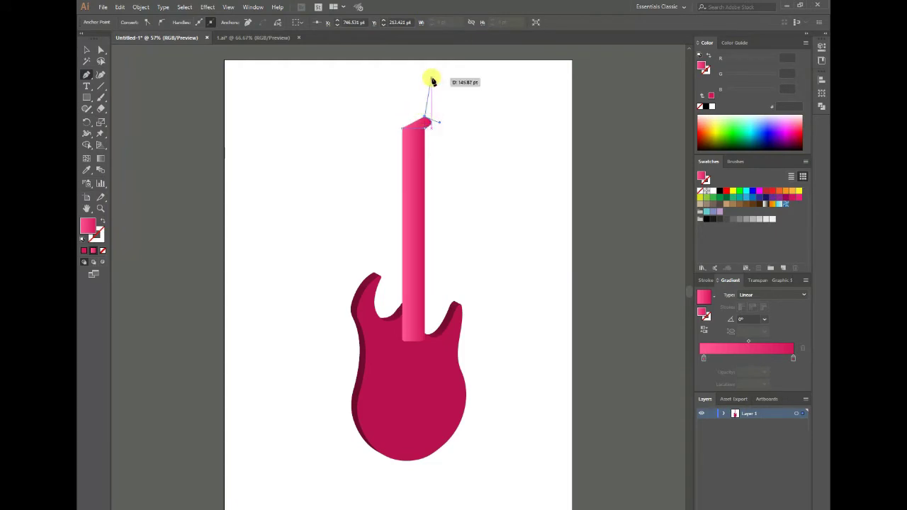
mouse_move(424, 83)
mouse_down()
mouse_move(408, 83)
mouse_move(397, 122)
mouse_up()
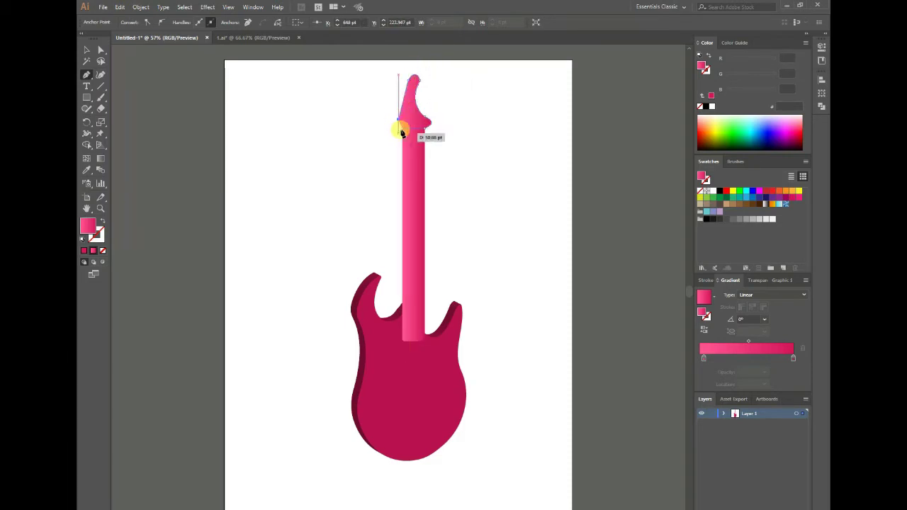
click(99, 48)
drag(408, 71, 433, 95)
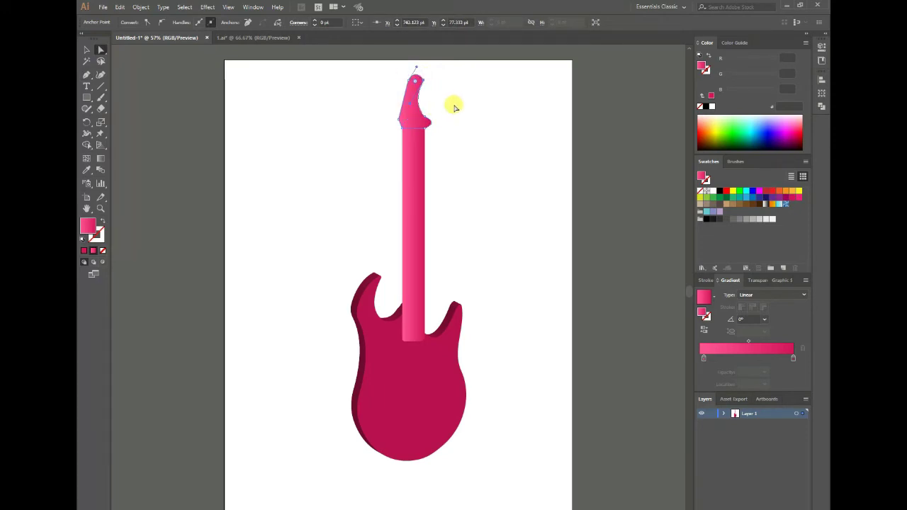
drag(415, 81, 384, 67)
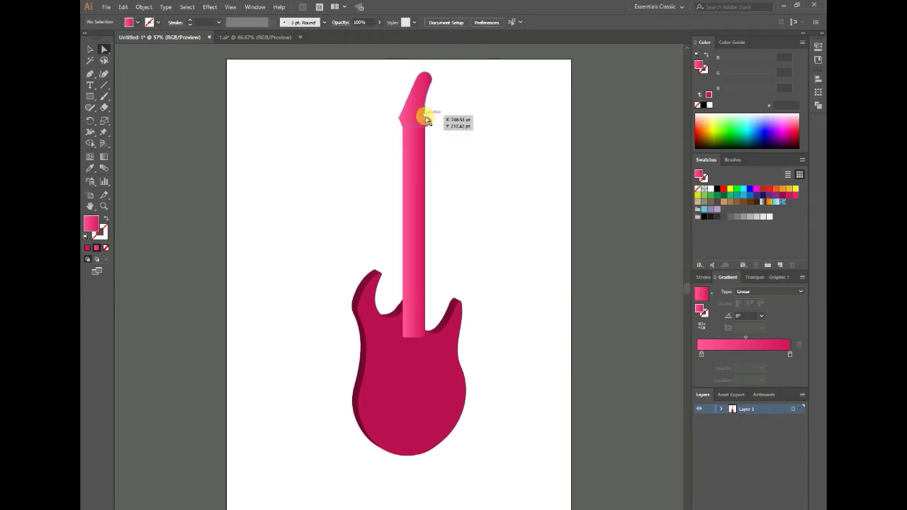
- Refine the headstock's right-side curve and select the finished headstock
click(423, 105)
click(466, 127)
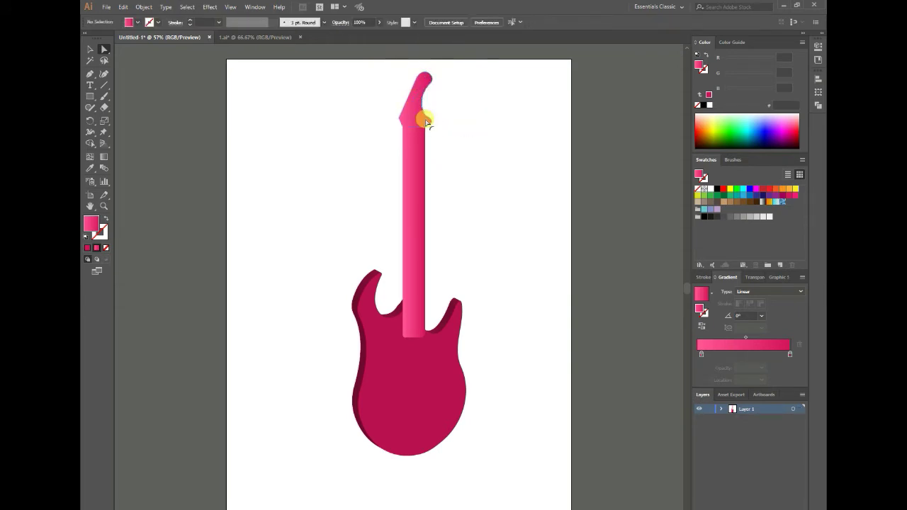
click(421, 118)
drag(431, 109, 430, 114)
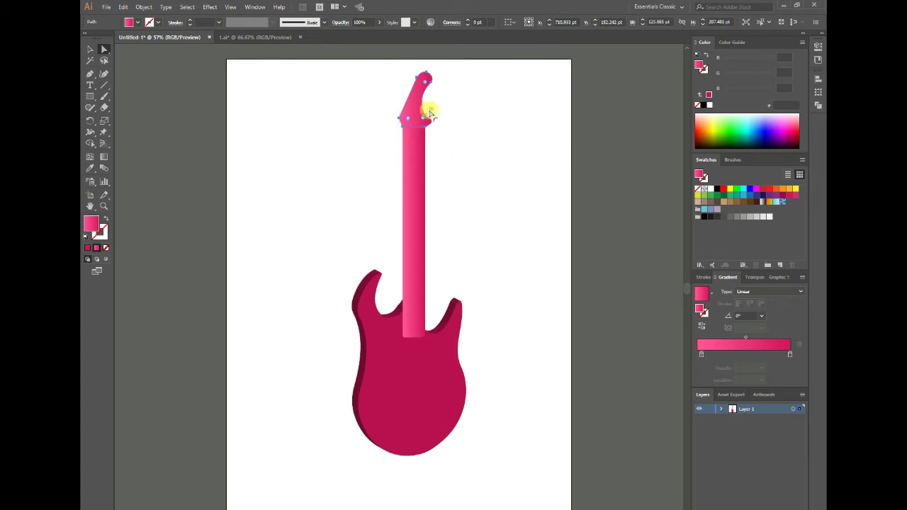
click(465, 159)
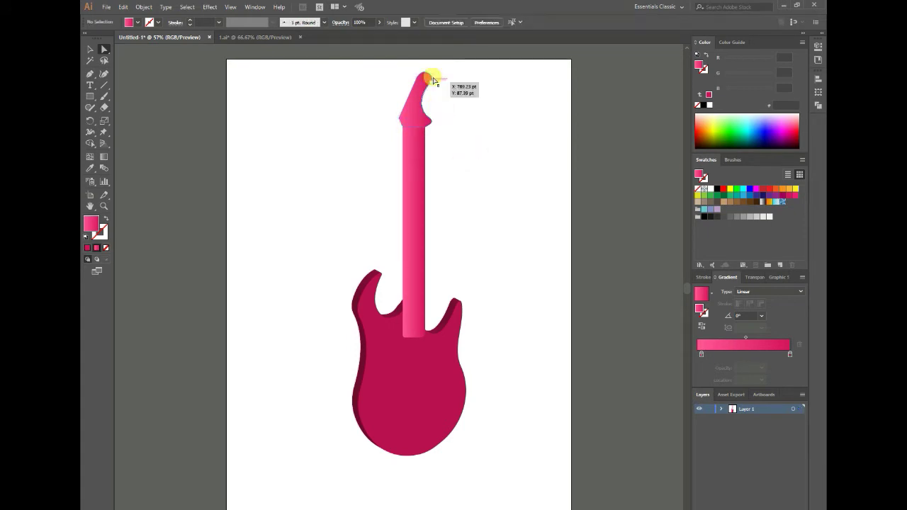
key(v)
click(418, 85)
- Extrude the headstock in 3D with a rotated angle, previewing before applying
key(alt+shift+ctrl+e)
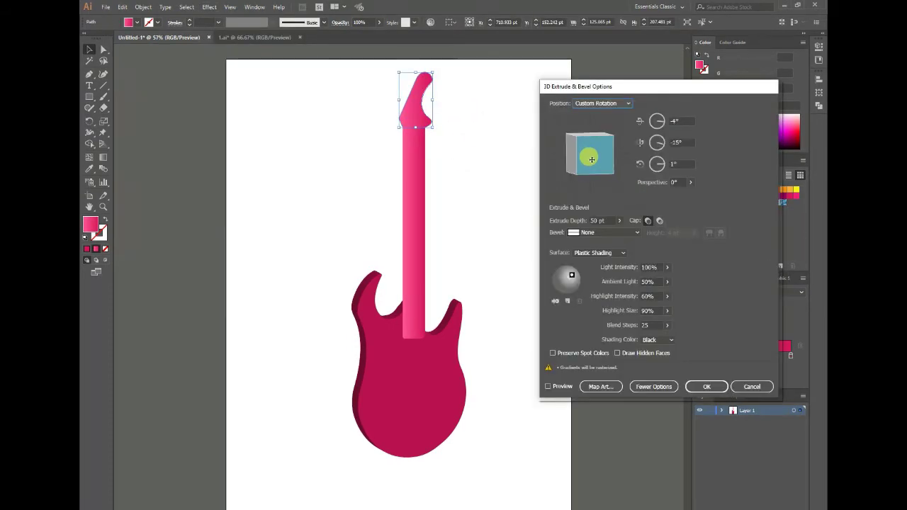
mouse_move(587, 146)
mouse_down()
mouse_move(593, 155)
mouse_move(578, 144)
mouse_up()
click(548, 386)
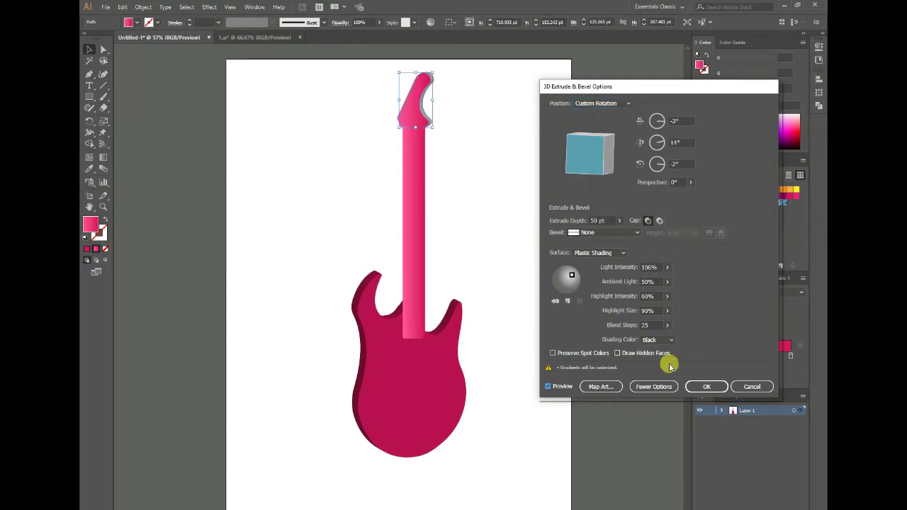
click(702, 386)
- Shift the headstock slightly right so it sits aligned on the neck
click(250, 96)
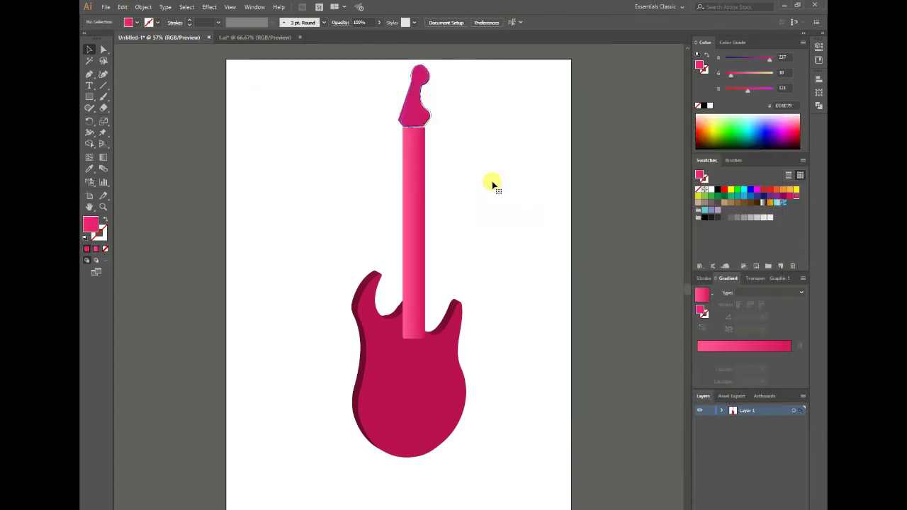
drag(429, 90, 432, 90)
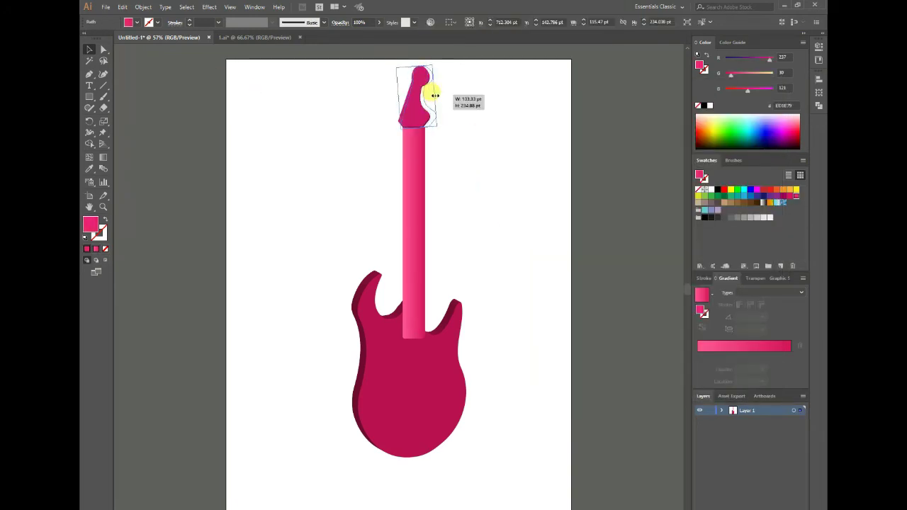
click(512, 188)
click(415, 122)
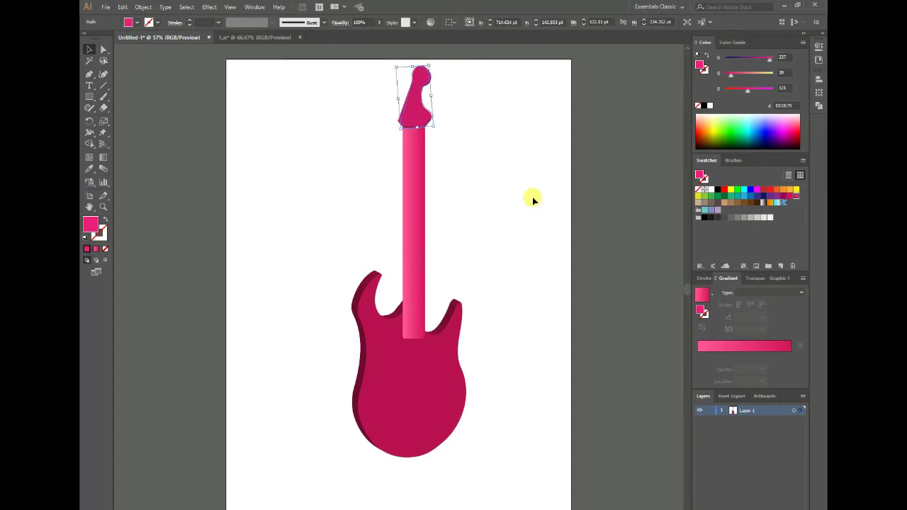
click(531, 197)
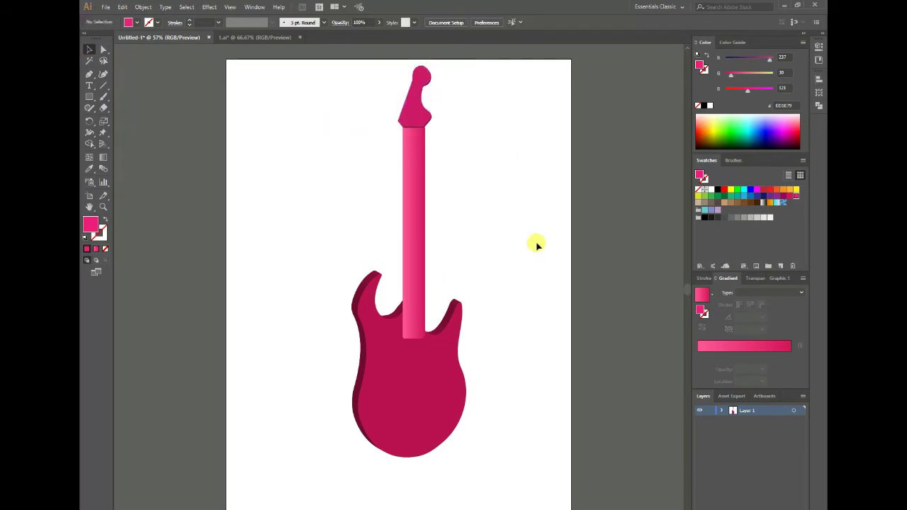
click(104, 85)
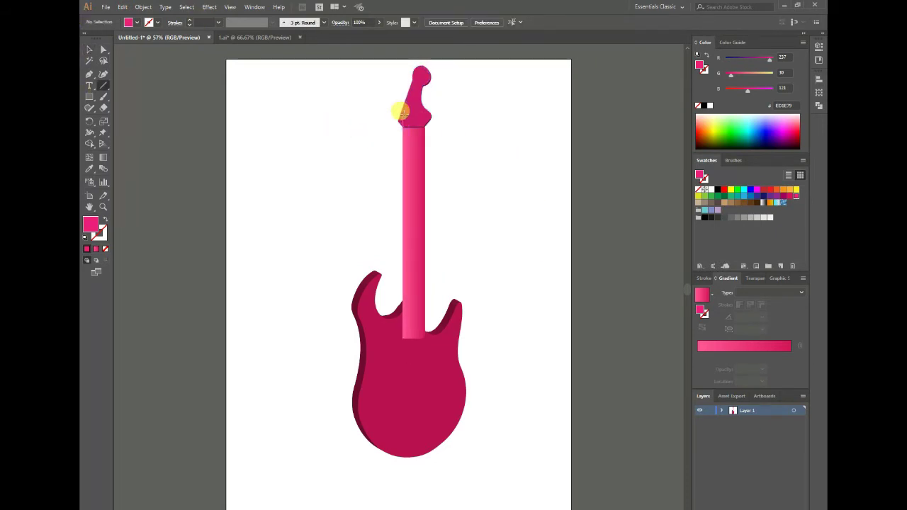
- Draw a vertical string line down the neck and give it a grey stroke
drag(406, 118, 373, 401)
click(722, 191)
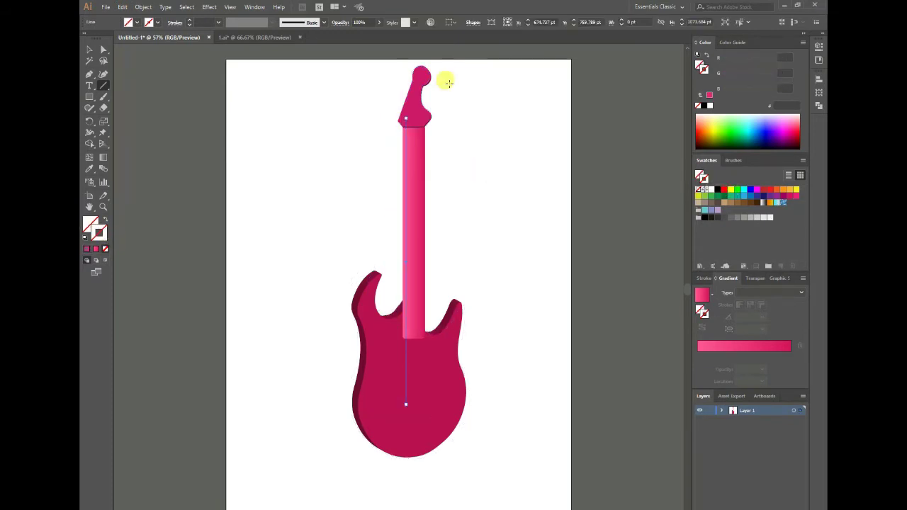
key(v)
drag(406, 223, 407, 235)
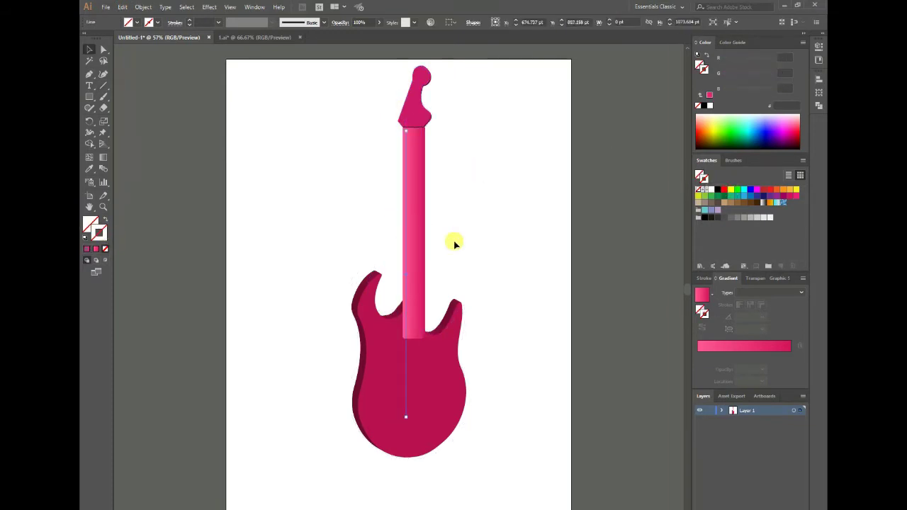
drag(405, 186, 405, 182)
click(736, 216)
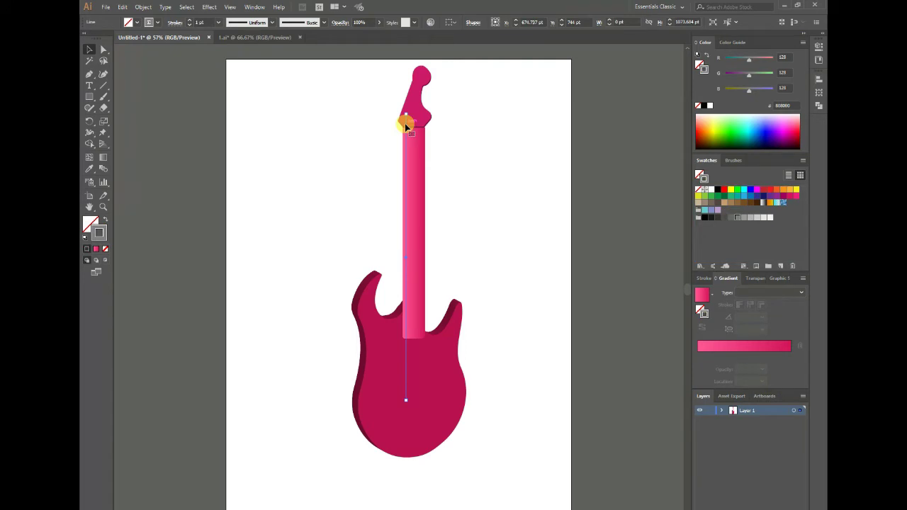
- Duplicate the string rightward into several strings and extend their tops into the headstock
drag(405, 126, 409, 126)
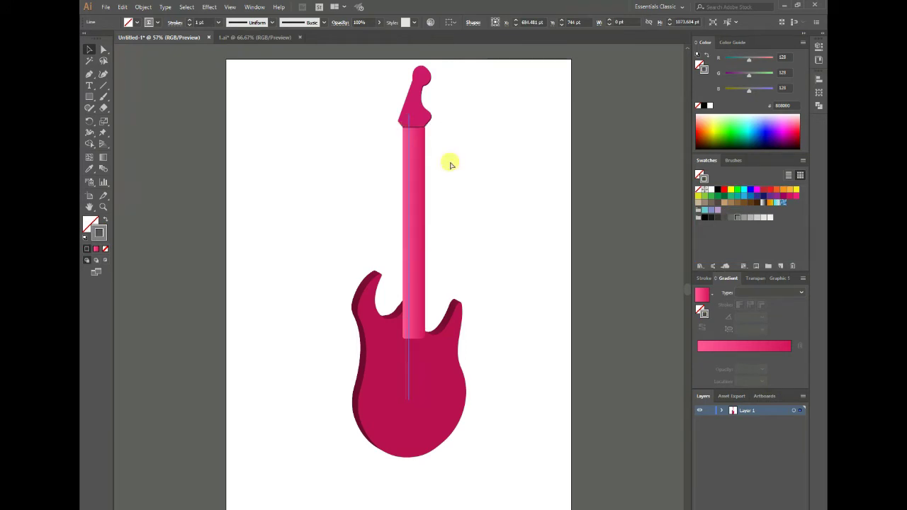
key(shift+Right)
key(shift+Right)
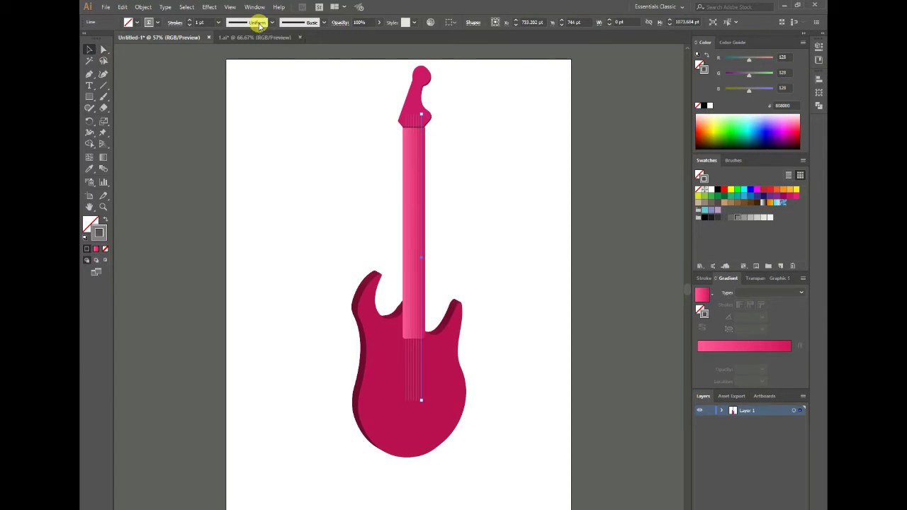
key(a)
drag(421, 114, 409, 116)
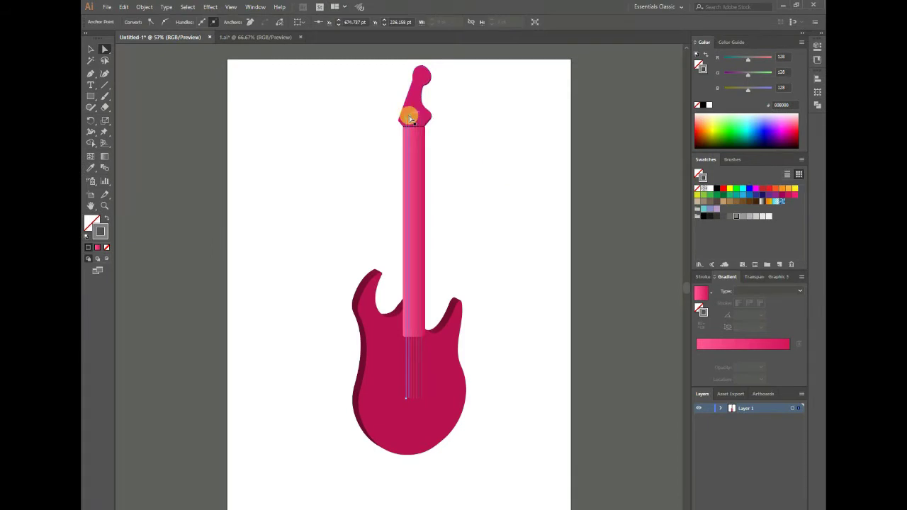
drag(409, 118, 409, 116)
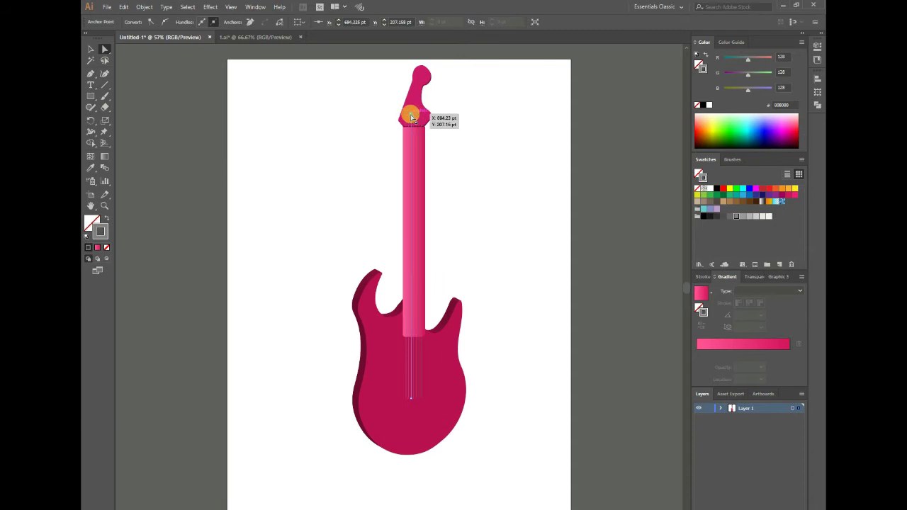
mouse_move(409, 115)
mouse_down()
mouse_move(411, 97)
mouse_move(418, 116)
mouse_move(419, 81)
mouse_move(421, 115)
mouse_up()
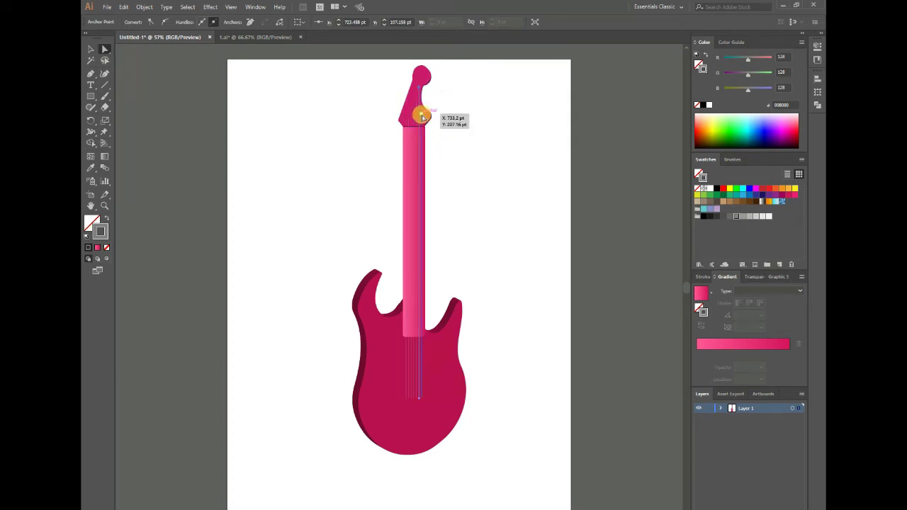
click(487, 156)
drag(90, 96, 130, 119)
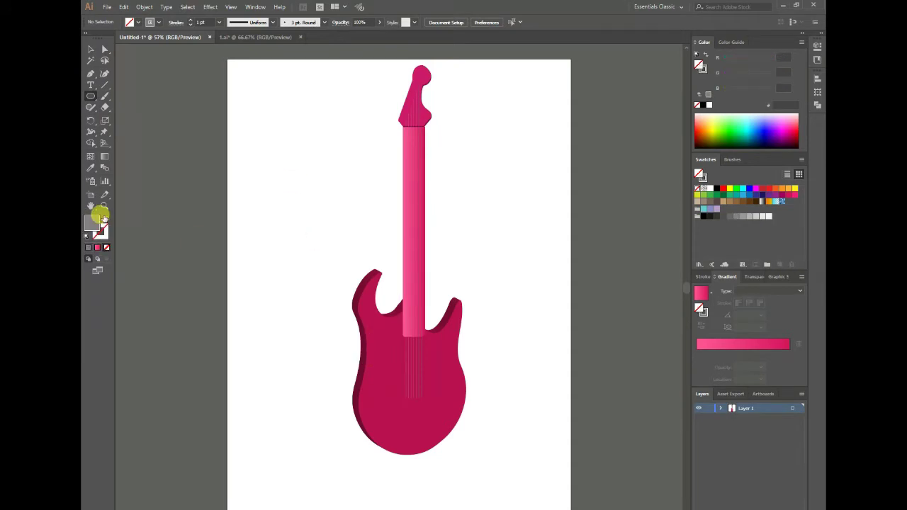
- Draw a grey circle beside the guitar and give it a radial gradient ending in black
click(106, 218)
drag(249, 139, 296, 163)
key(v)
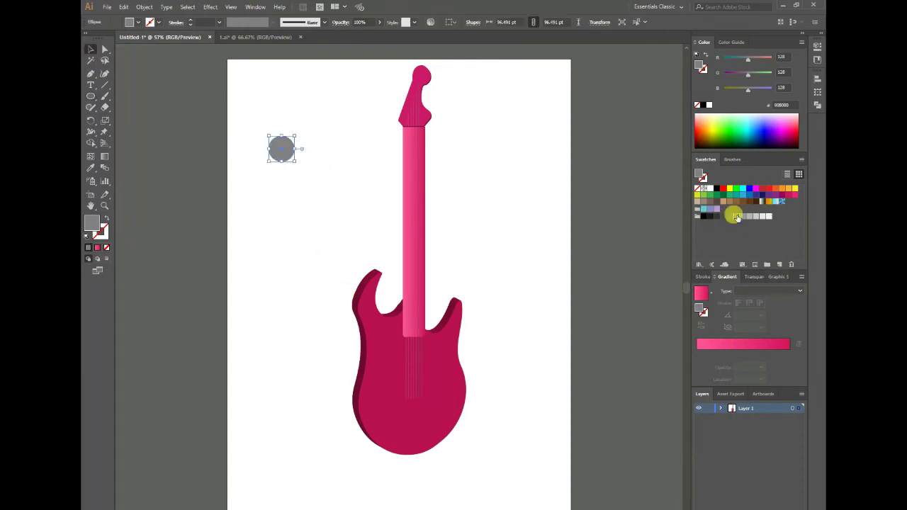
drag(736, 217, 729, 347)
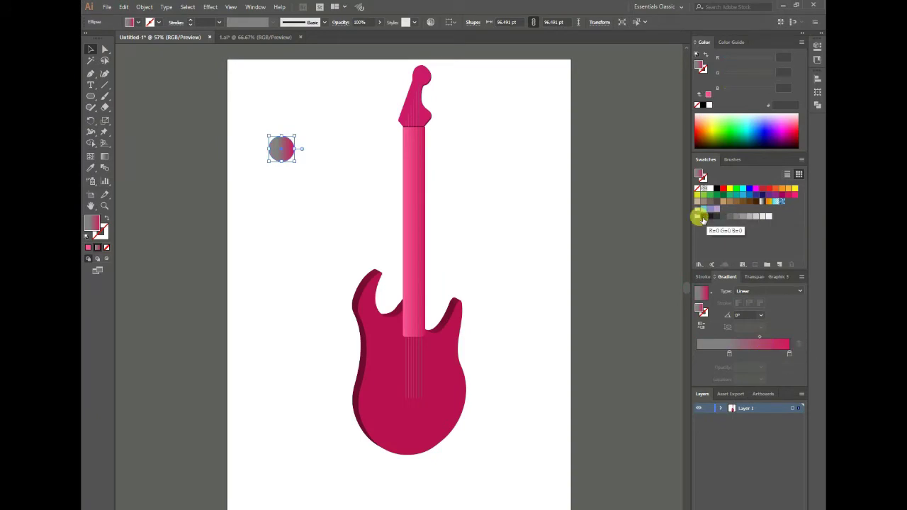
mouse_move(700, 217)
mouse_down()
mouse_move(746, 348)
mouse_move(790, 384)
mouse_up()
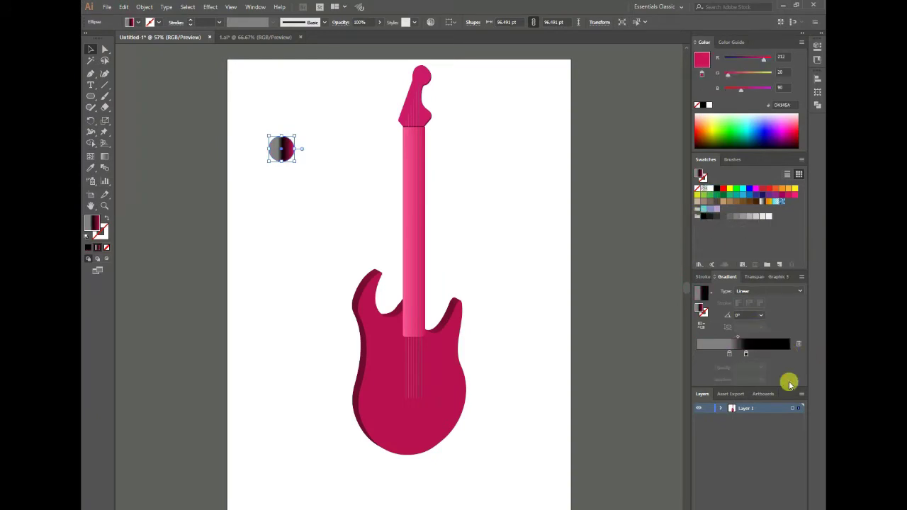
mouse_move(729, 353)
mouse_down()
mouse_move(752, 353)
mouse_move(698, 353)
mouse_move(789, 353)
mouse_up()
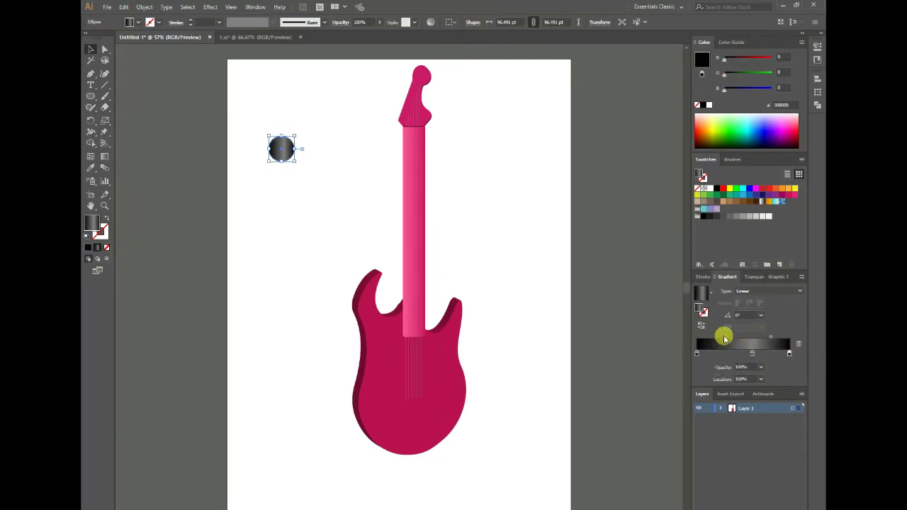
drag(724, 337, 706, 337)
click(799, 291)
click(744, 312)
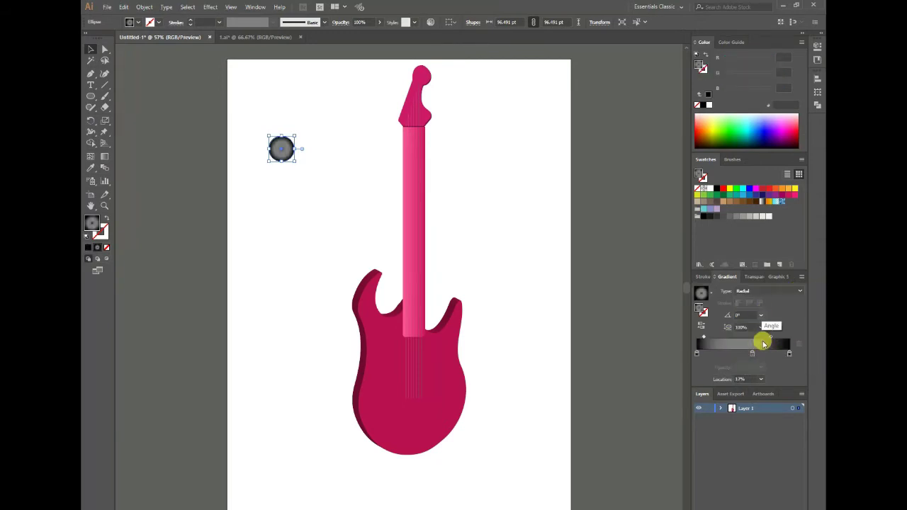
drag(763, 337, 784, 337)
- Rework the circle's radial gradient with light grey stops and shrink it to peg size
click(358, 221)
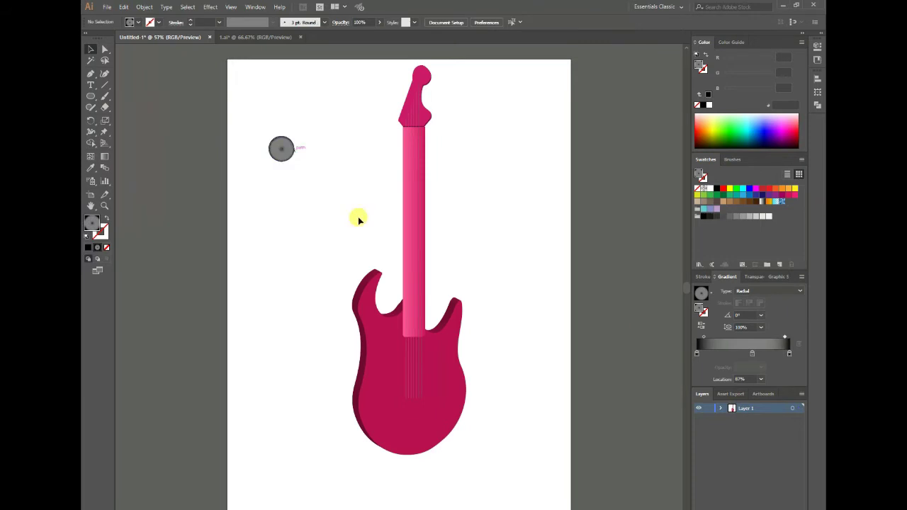
click(281, 147)
mouse_move(703, 339)
mouse_down()
mouse_move(742, 337)
mouse_move(723, 341)
mouse_move(723, 352)
mouse_up()
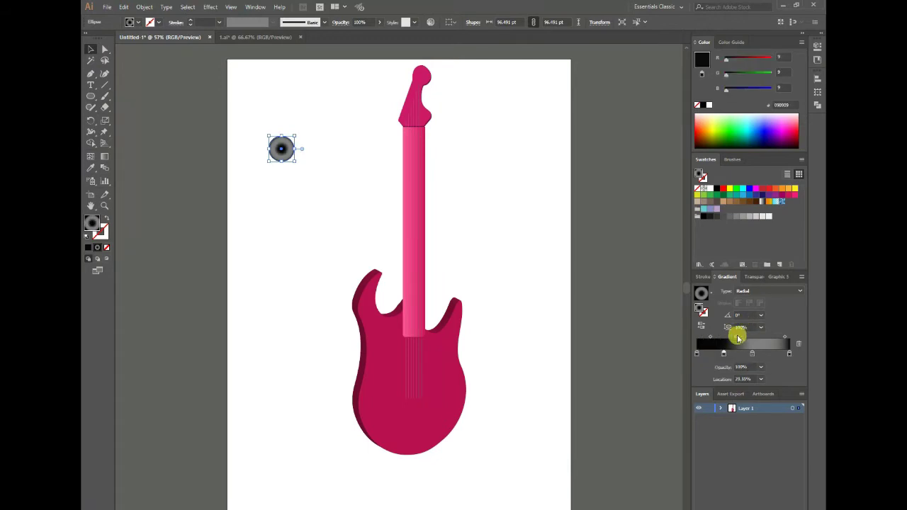
drag(250, 121, 294, 161)
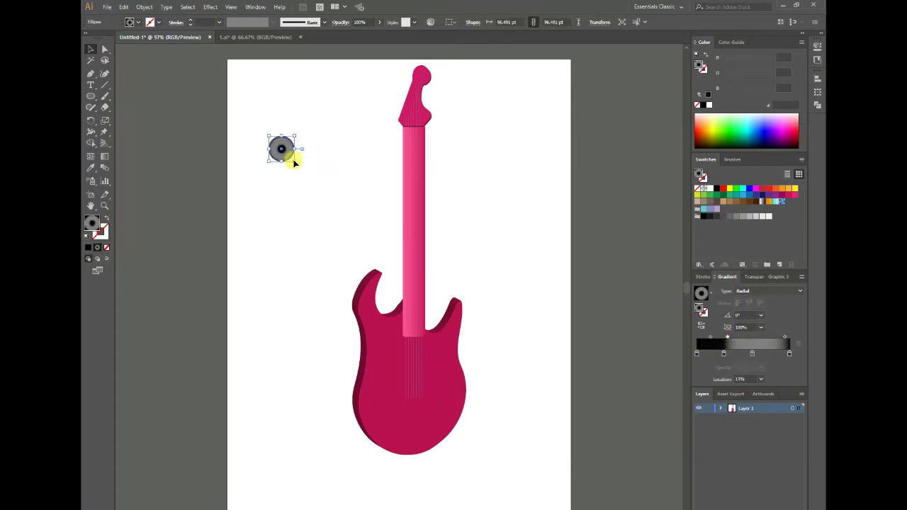
click(749, 216)
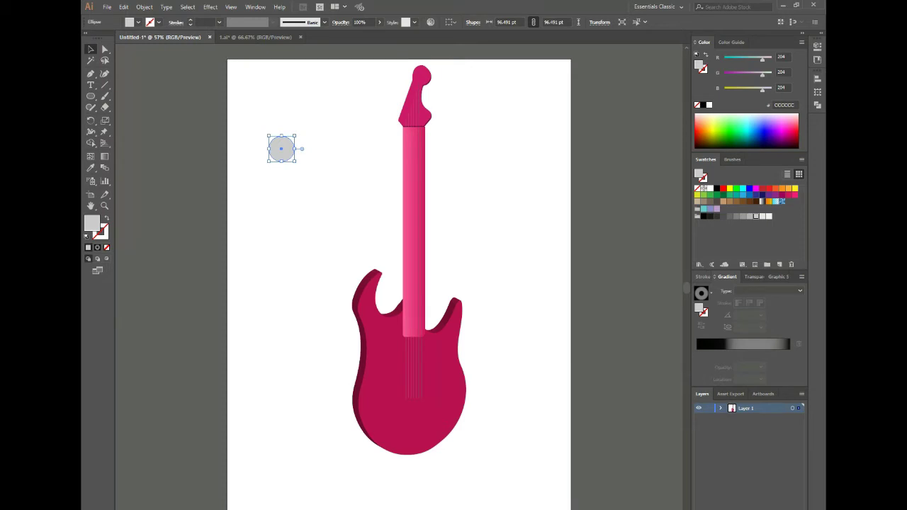
click(743, 344)
drag(753, 208, 752, 348)
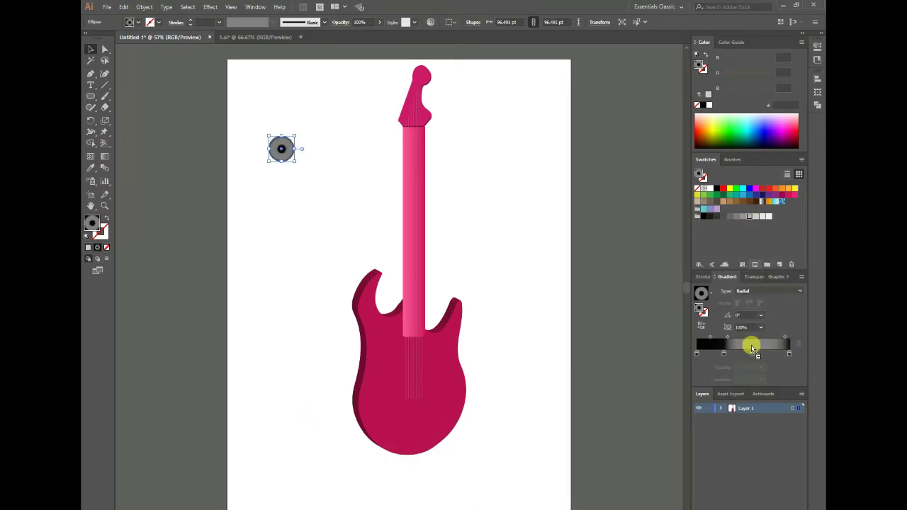
drag(768, 215, 751, 353)
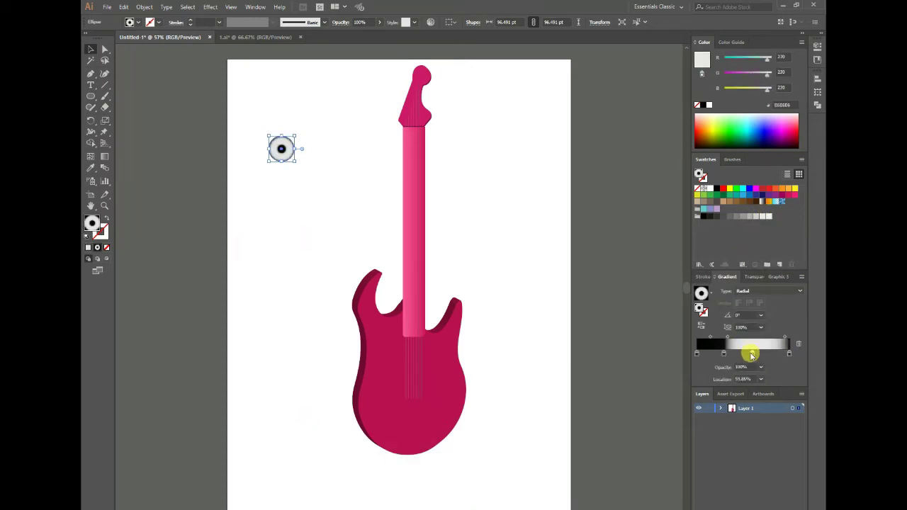
mouse_move(294, 160)
mouse_down()
mouse_move(278, 142)
mouse_move(296, 123)
mouse_move(290, 103)
mouse_move(417, 86)
mouse_up()
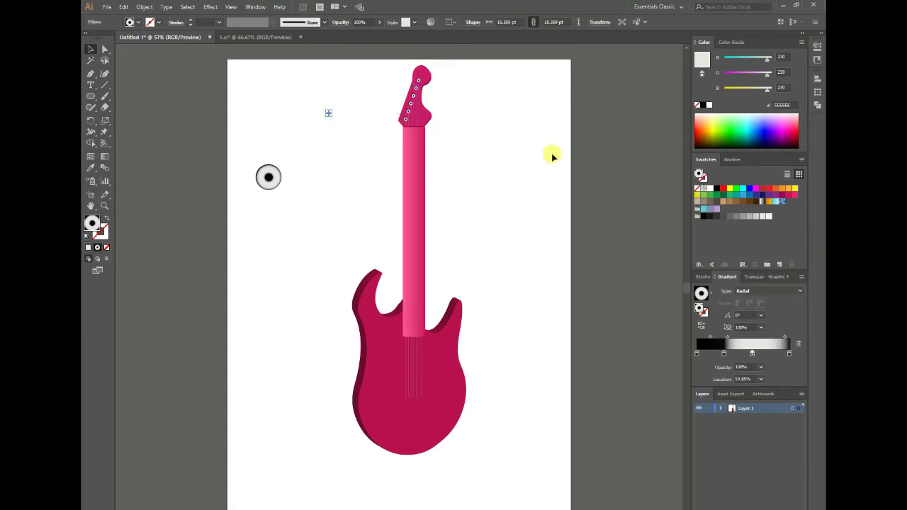
- Place copies of the small gradient knob along the pink guitar body's edges
click(318, 111)
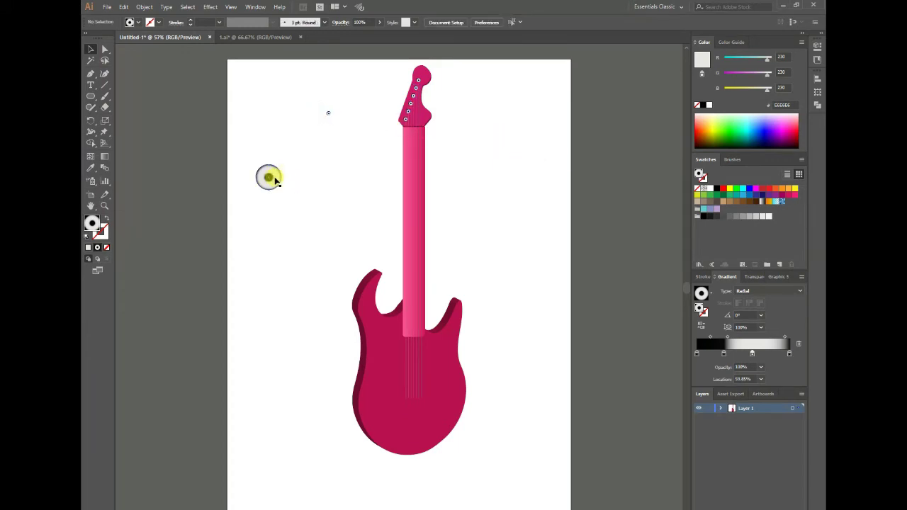
drag(327, 117, 374, 276)
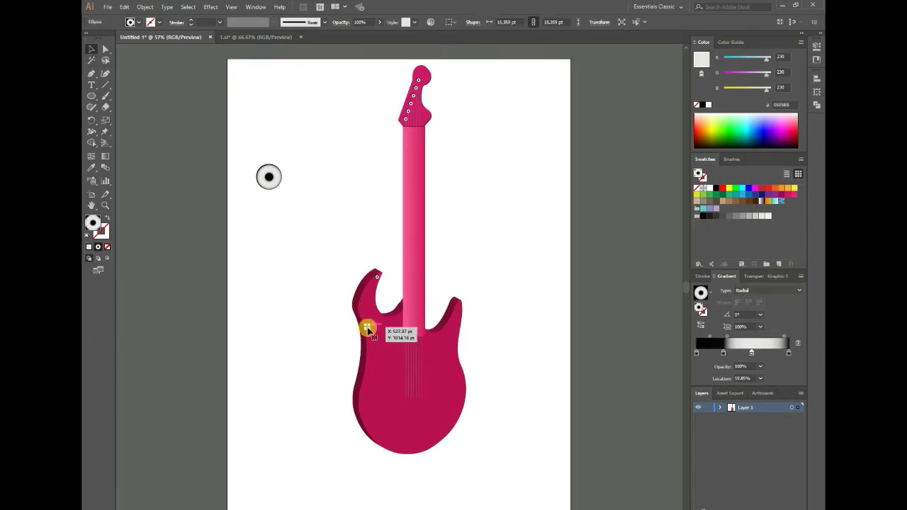
drag(379, 281, 367, 326)
drag(394, 401, 377, 439)
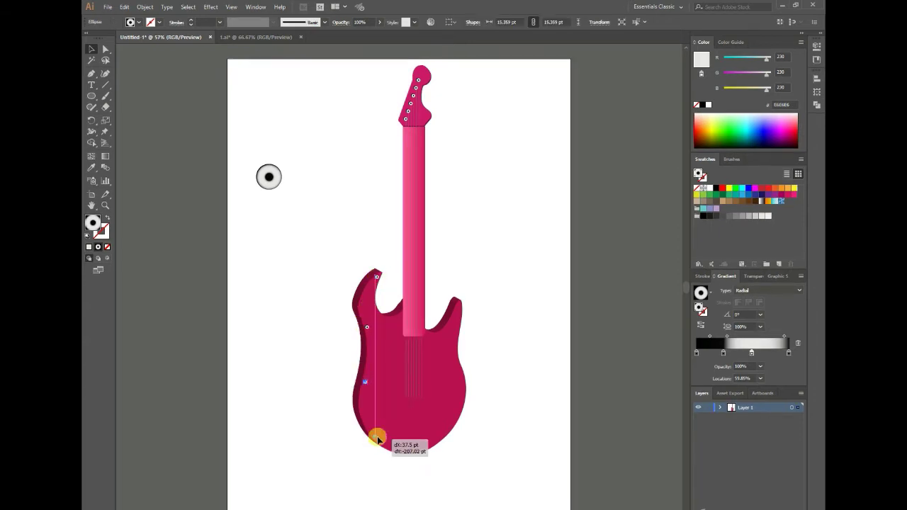
drag(375, 440, 375, 438)
mouse_move(375, 436)
mouse_down()
mouse_move(421, 330)
mouse_move(461, 411)
mouse_move(460, 418)
mouse_move(410, 401)
mouse_move(430, 413)
mouse_up()
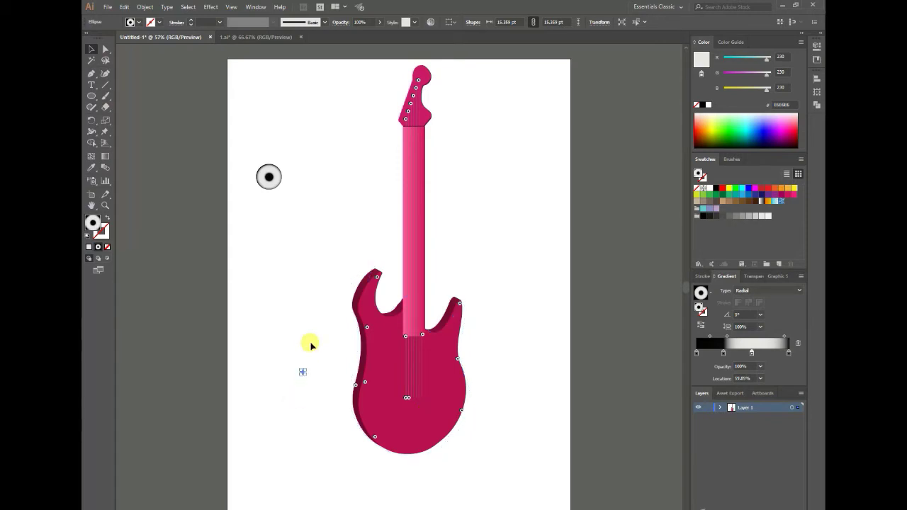
- Line up a row of four knob copies where the strings end on the body
drag(302, 372, 409, 397)
drag(355, 385, 419, 401)
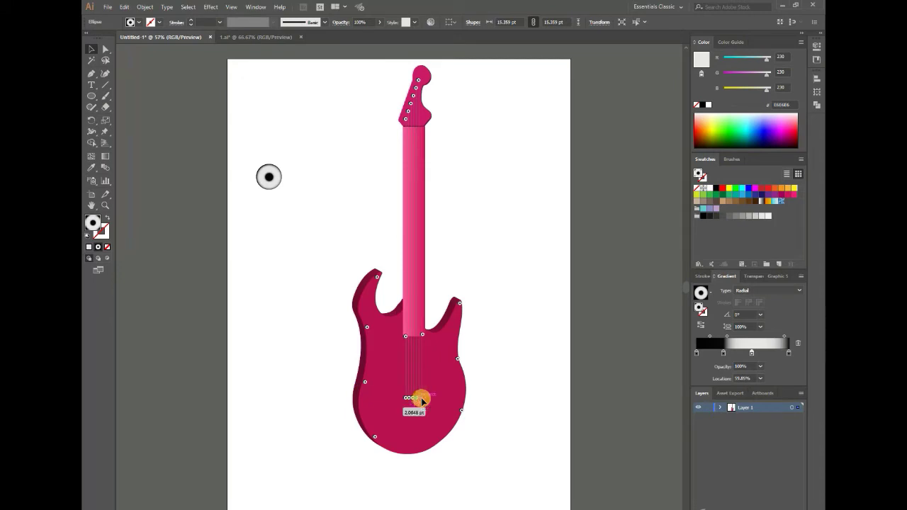
click(507, 464)
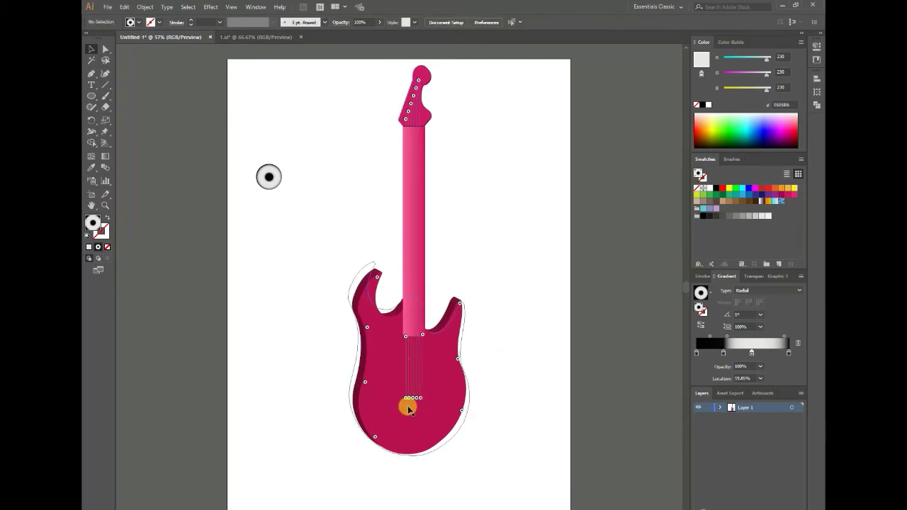
click(406, 335)
click(630, 474)
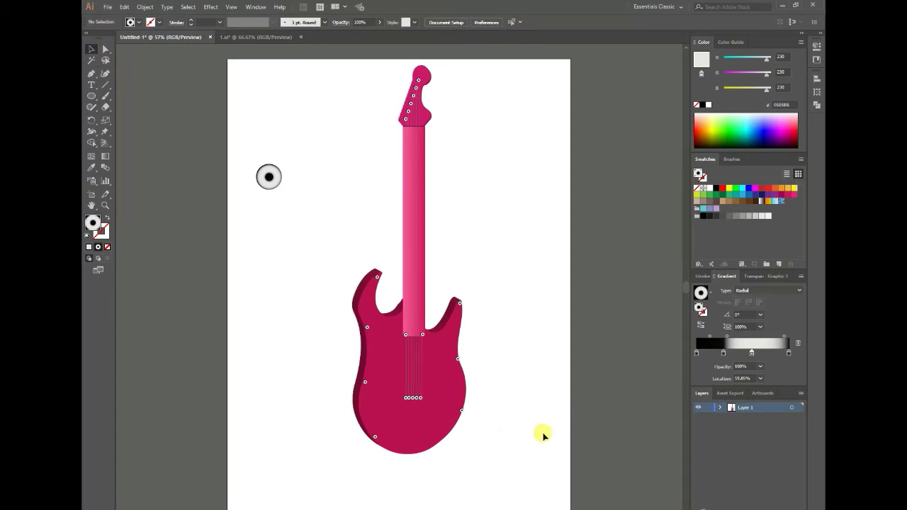
click(269, 177)
click(304, 260)
- Draw a small bar rectangle beside the gradient ball
drag(90, 96, 131, 95)
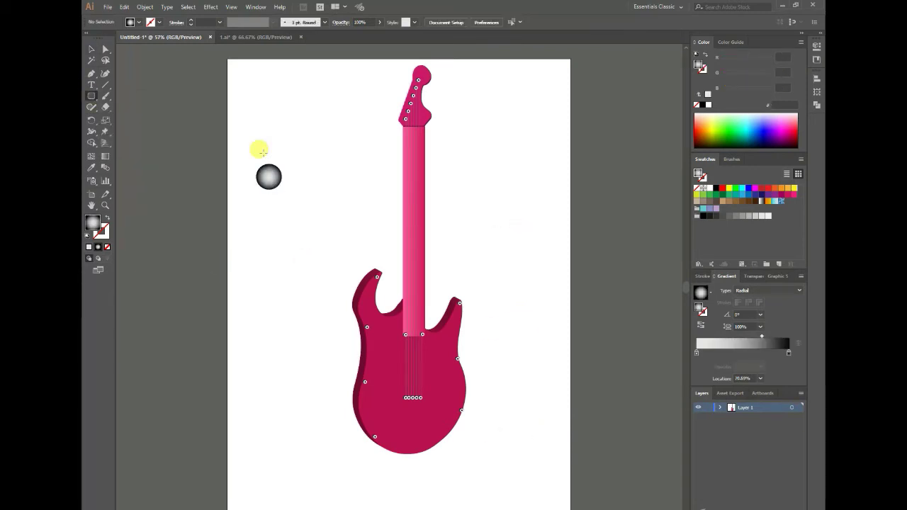
drag(259, 152, 279, 157)
click(769, 290)
click(751, 299)
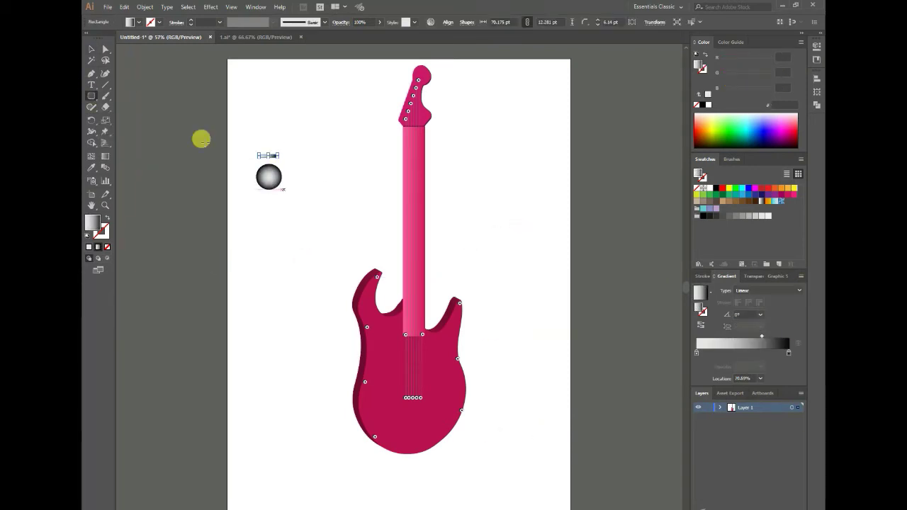
click(91, 49)
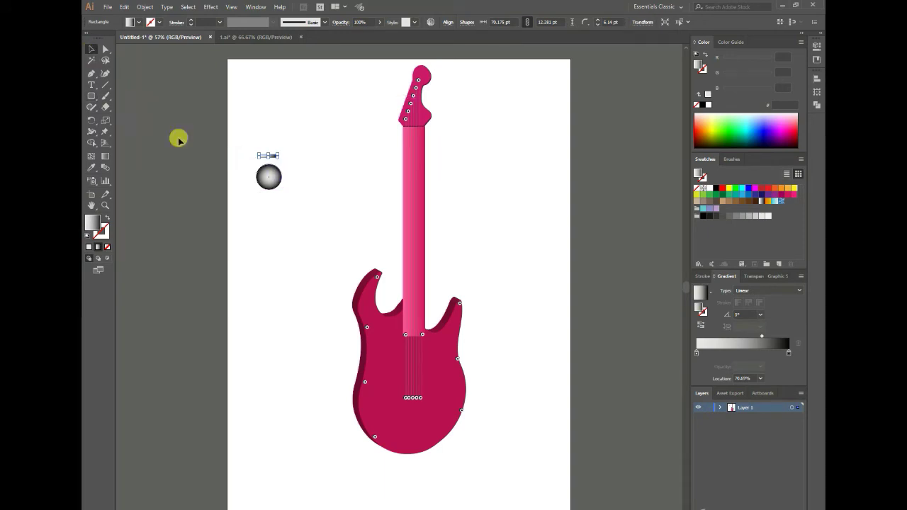
drag(90, 96, 131, 93)
drag(274, 170, 299, 177)
key(v)
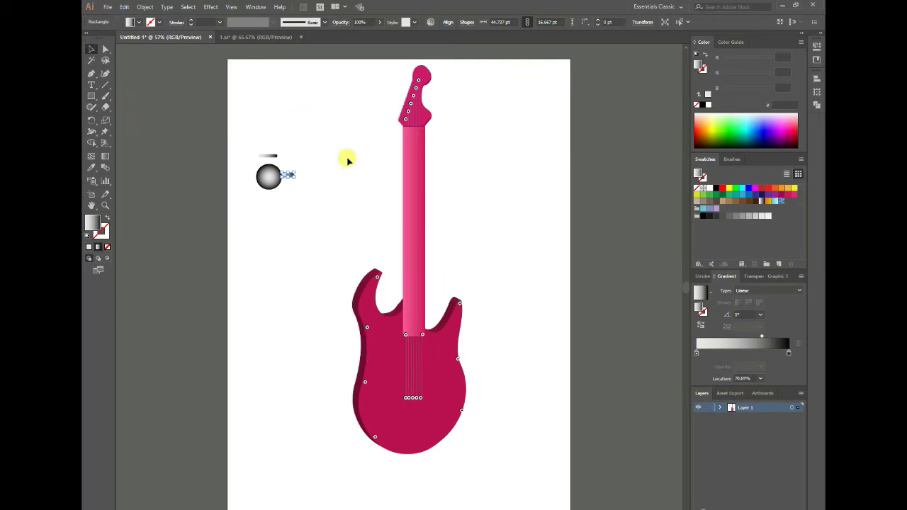
- Give the bar a vertical gradient and lighten the ball's dark end stop to mid-grey
click(105, 156)
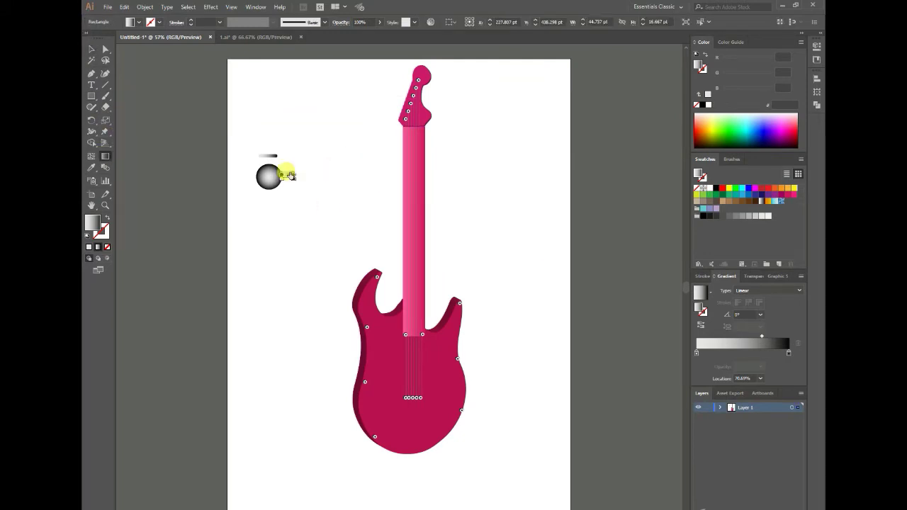
drag(279, 148, 288, 170)
click(89, 47)
drag(267, 155, 268, 162)
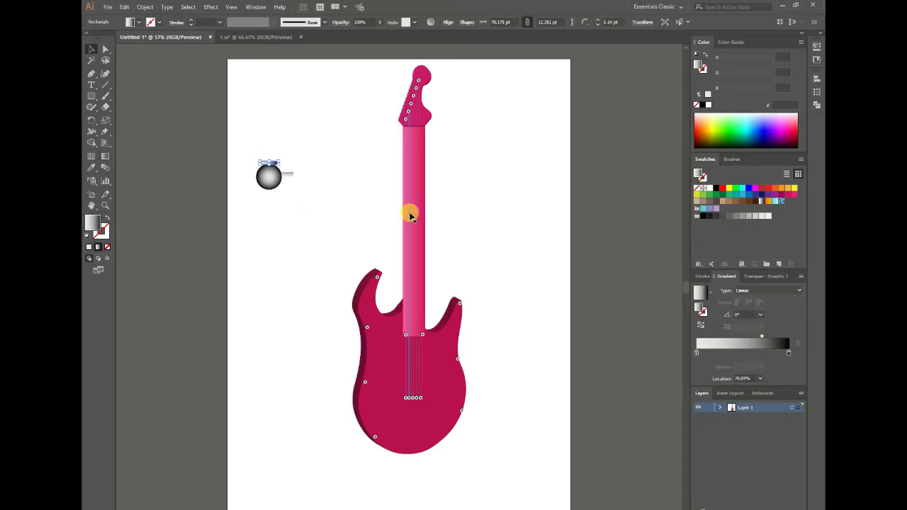
click(374, 188)
click(263, 177)
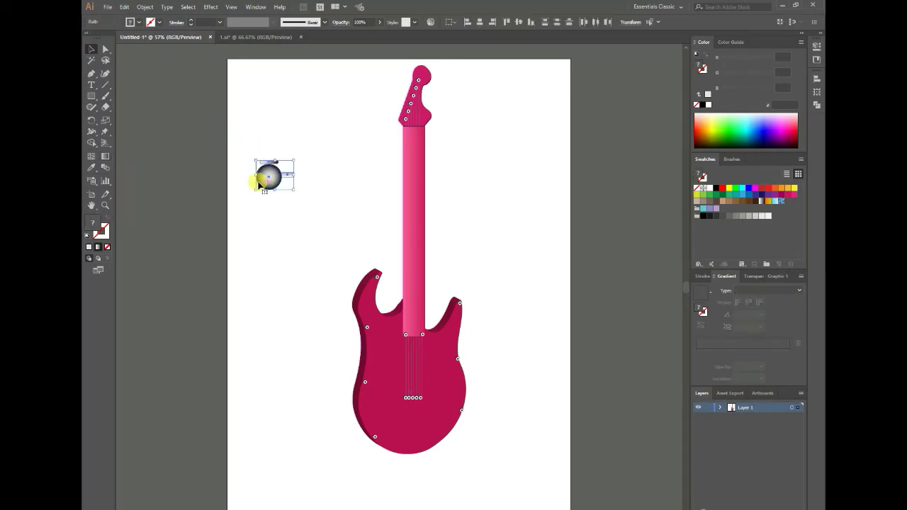
click(788, 352)
drag(716, 215, 788, 352)
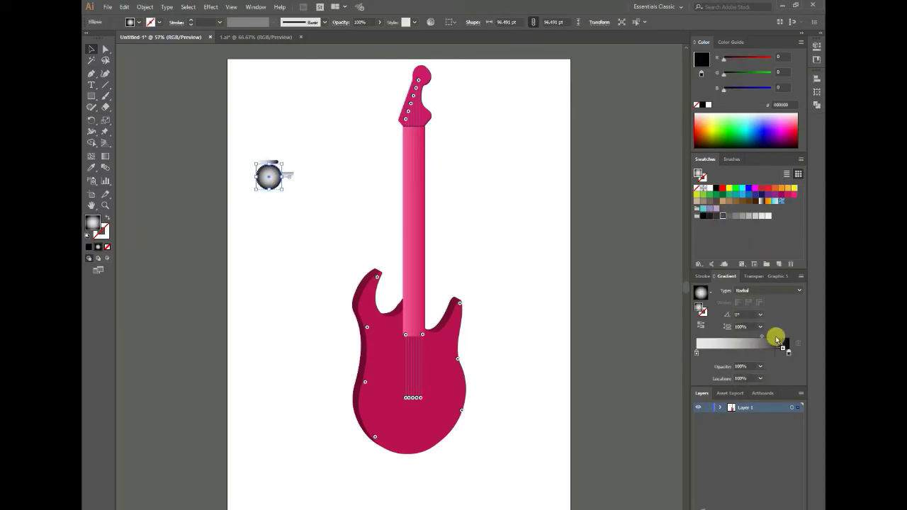
- Group the ball and bar into one knob and shrink it to peg size
drag(253, 135, 297, 204)
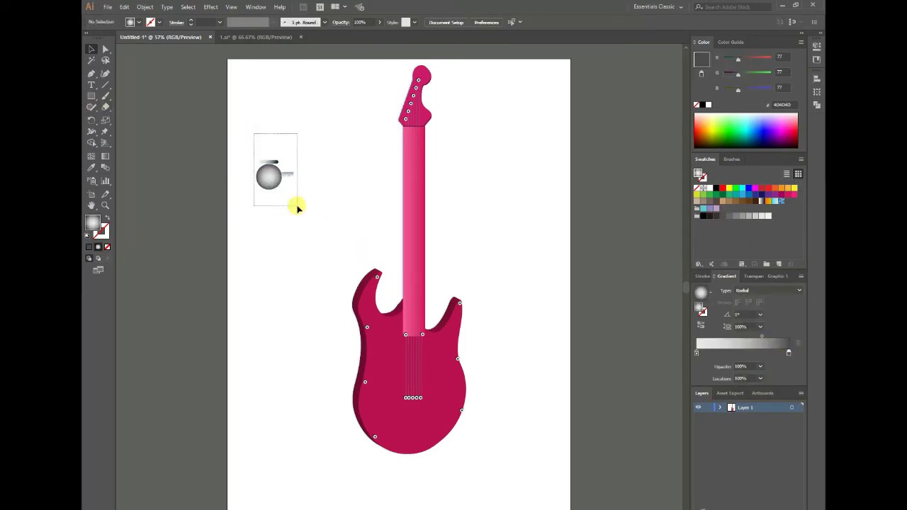
right_click(302, 193)
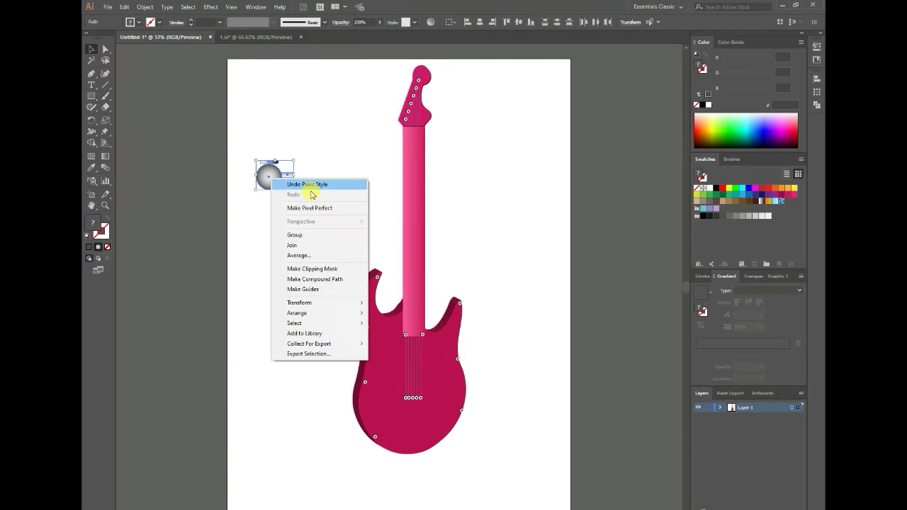
click(297, 232)
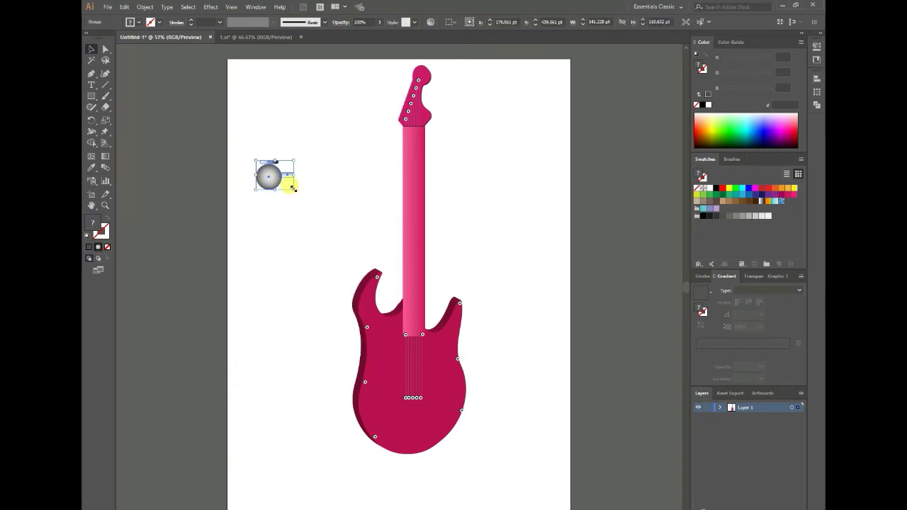
mouse_move(293, 187)
mouse_down()
mouse_move(268, 171)
mouse_move(406, 81)
mouse_up()
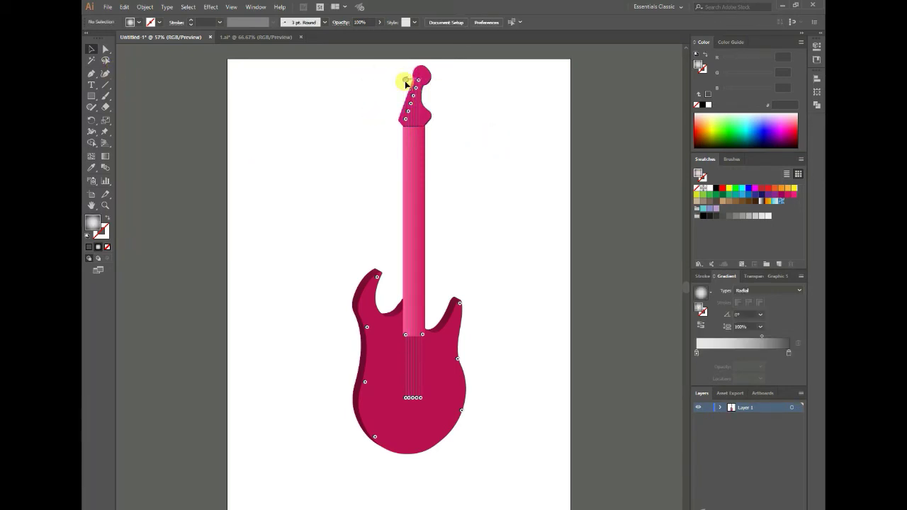
- Position the tuning peg on the headstock's left edge and enlarge it slightly
drag(412, 80, 405, 77)
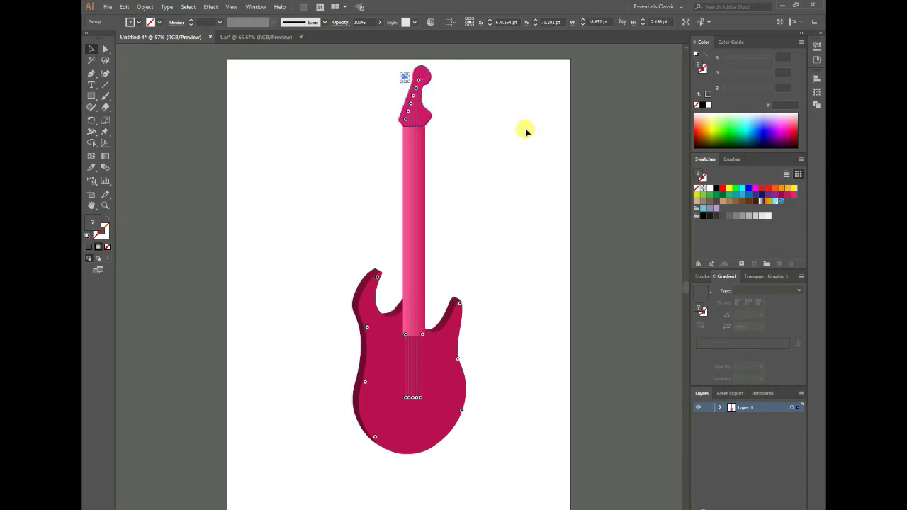
click(415, 76)
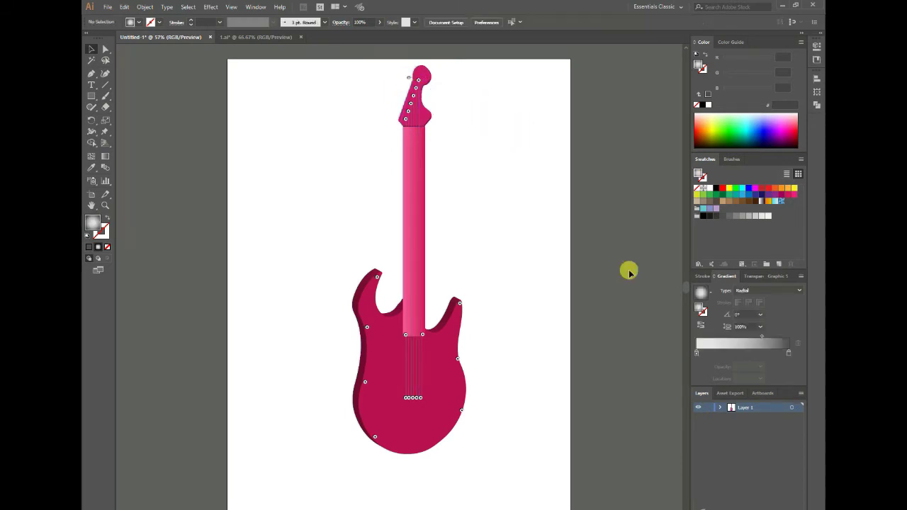
click(460, 115)
key(ctrl+z)
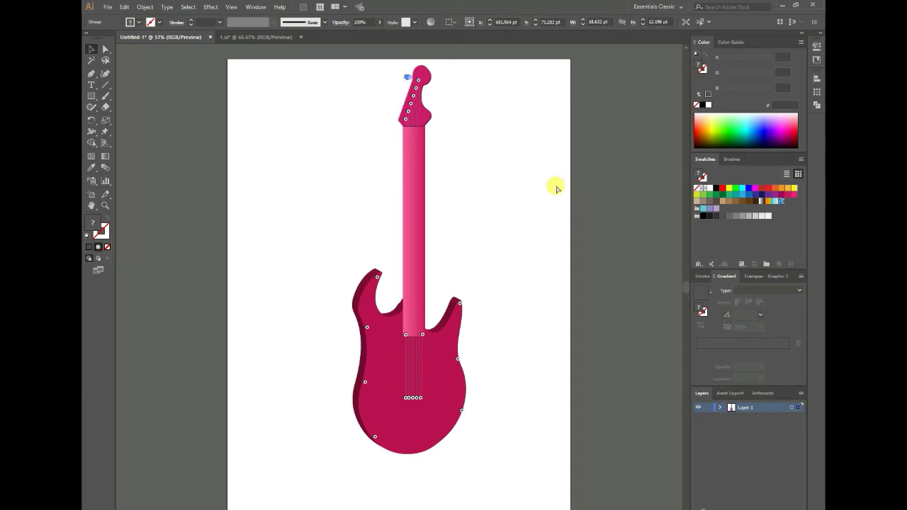
key(Left)
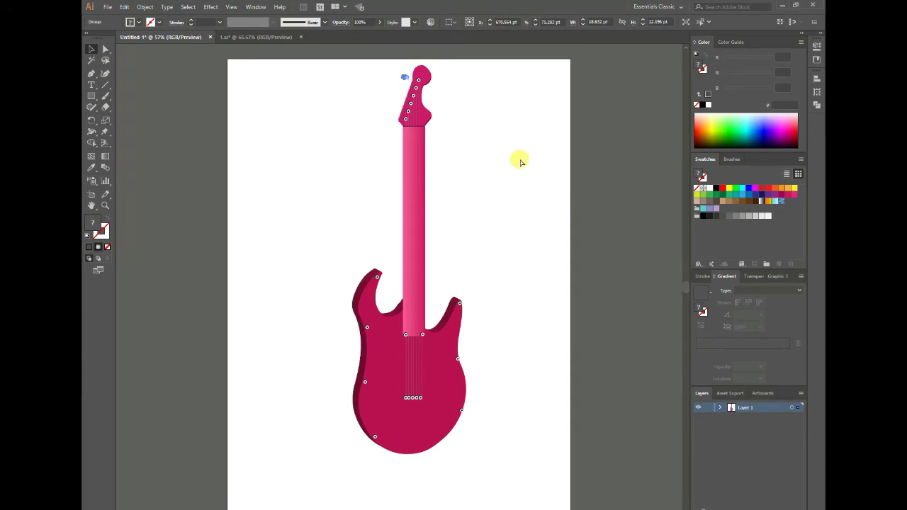
drag(409, 80, 416, 83)
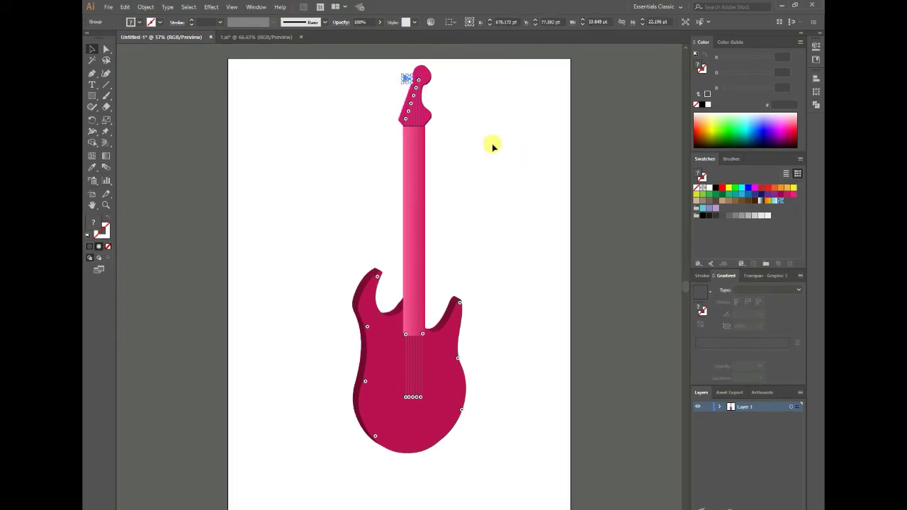
click(310, 105)
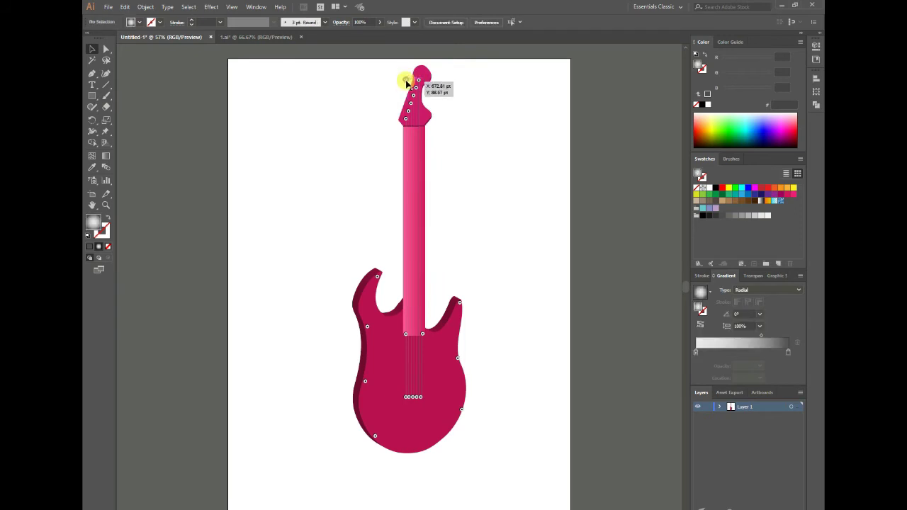
- Duplicate the peg down the headstock's left edge into a column
click(408, 83)
drag(411, 83, 402, 83)
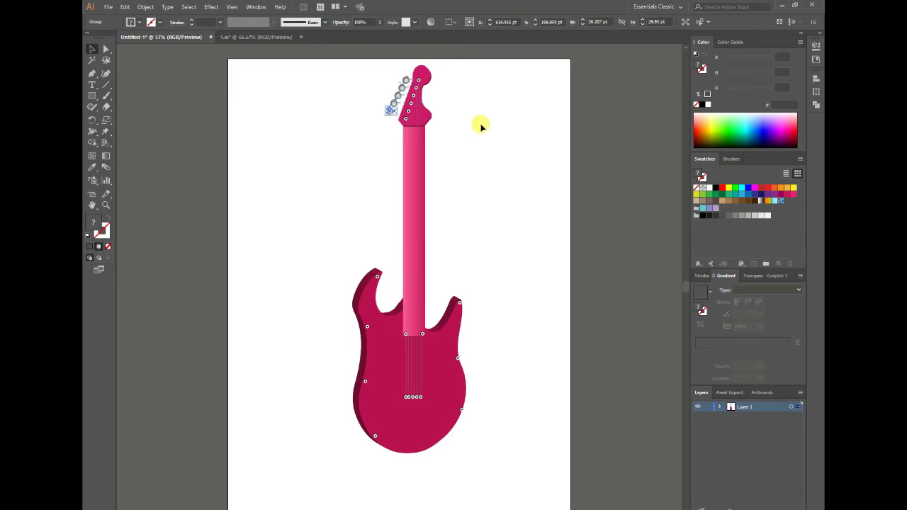
drag(388, 115, 435, 178)
click(451, 162)
key(backslash)
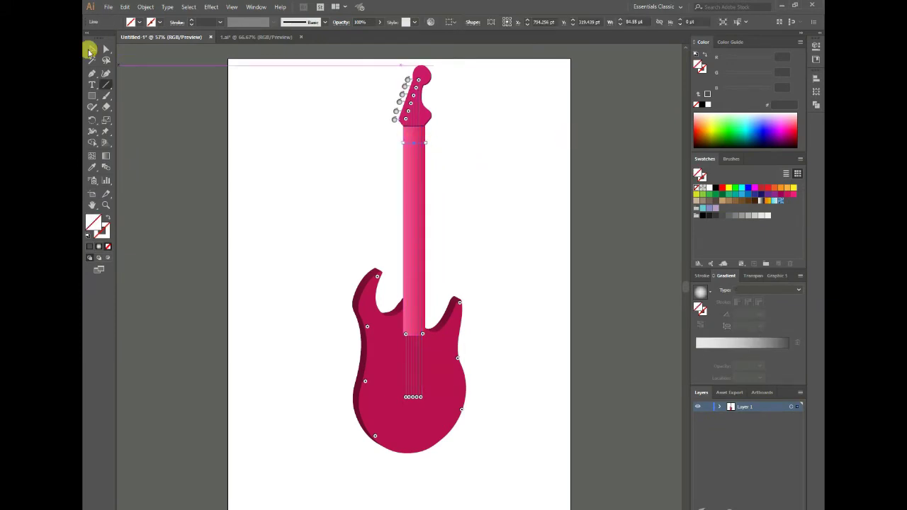
- Give the fret line a black stroke and copy it down the neck toward the body
click(92, 49)
click(99, 233)
click(713, 187)
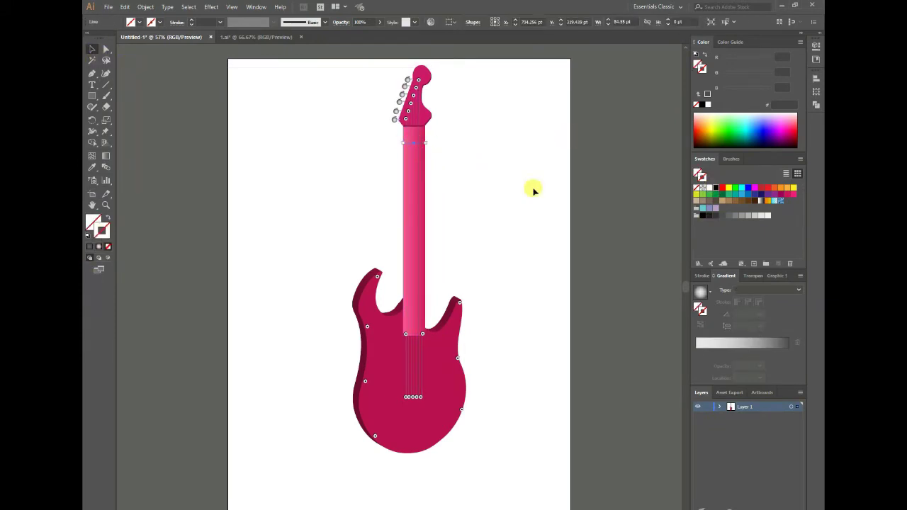
drag(414, 151, 414, 152)
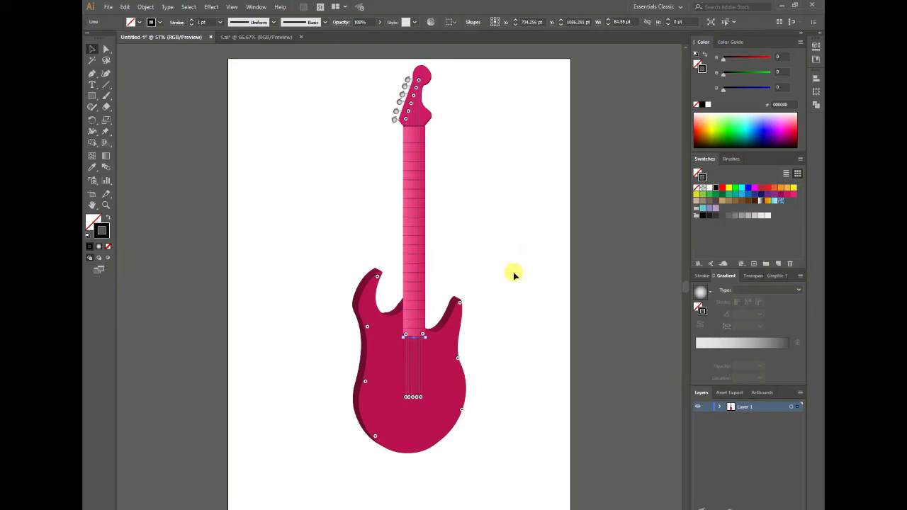
drag(414, 310, 415, 321)
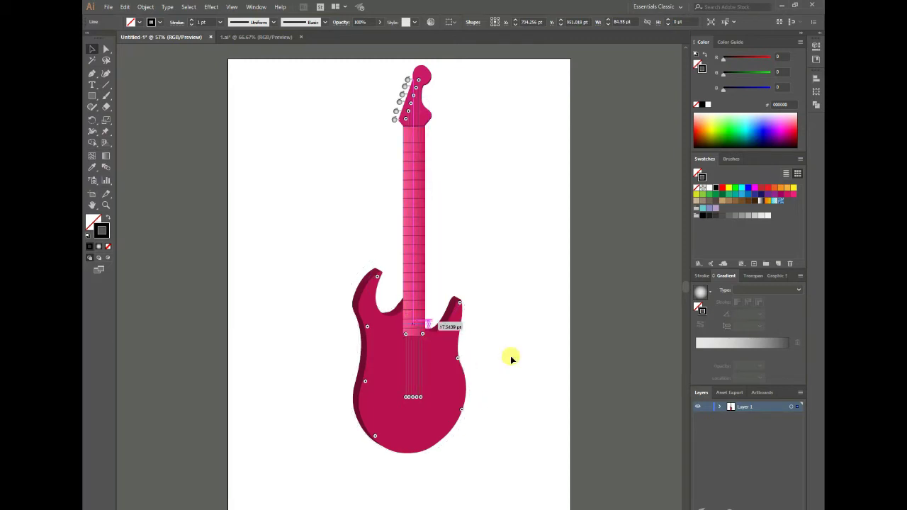
drag(414, 321, 415, 333)
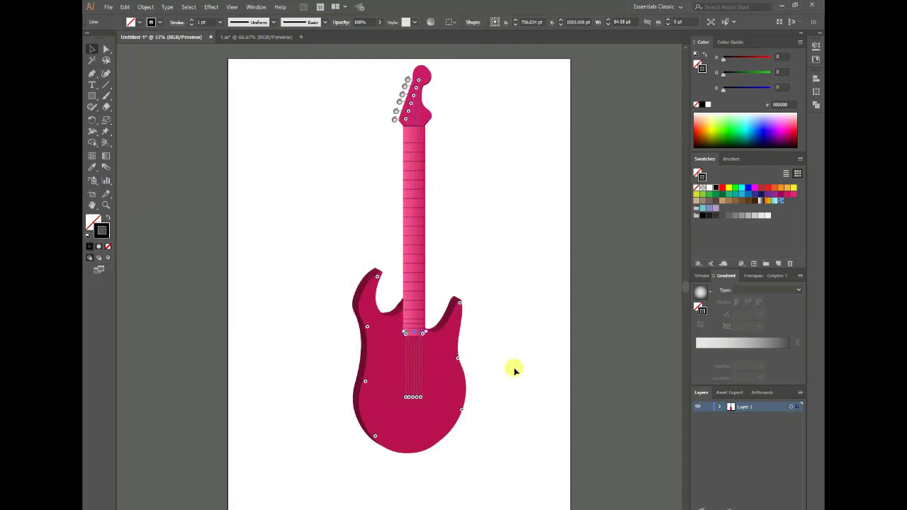
click(528, 368)
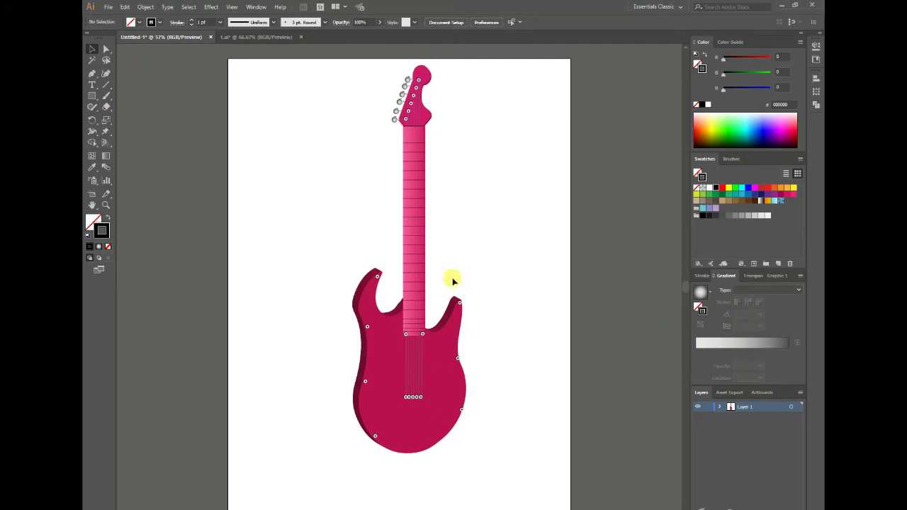
- Draw a small black dot and copy it down the fretboard, pairing two as a double marker
drag(99, 103, 130, 118)
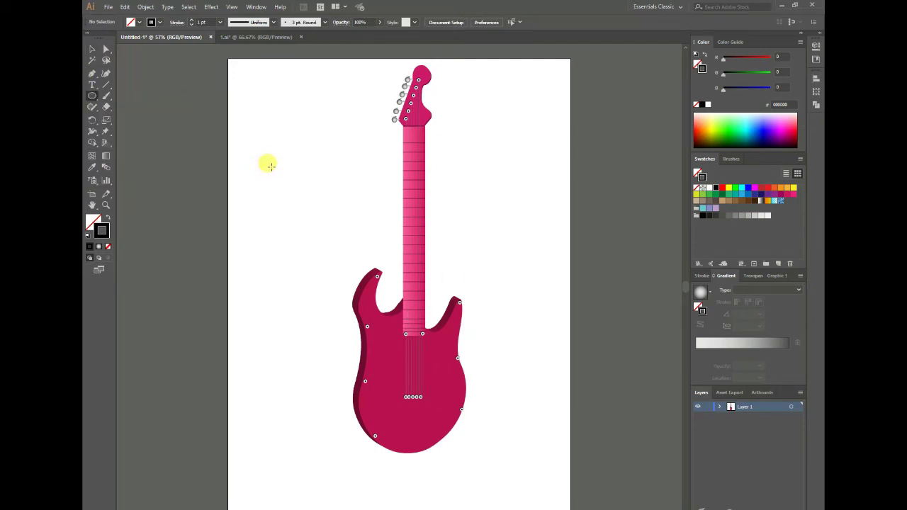
drag(265, 162, 273, 172)
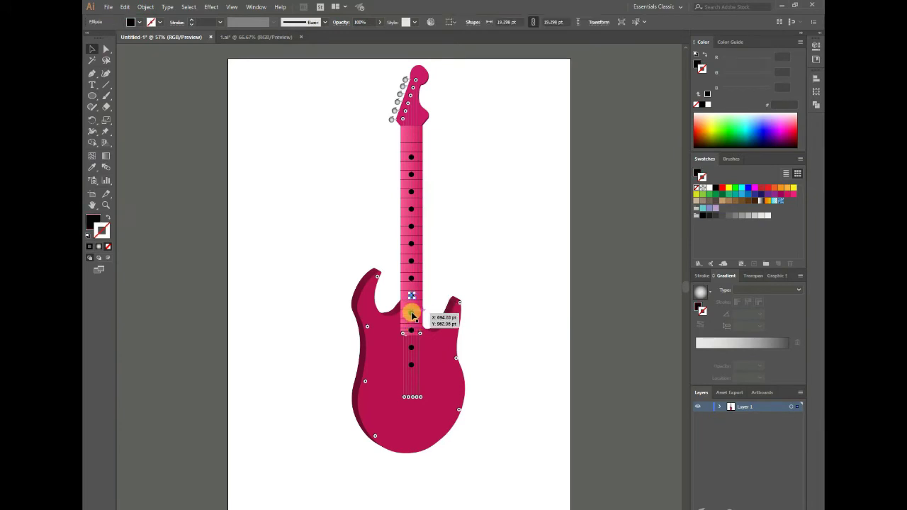
mouse_move(415, 326)
mouse_down()
mouse_move(413, 367)
mouse_move(411, 351)
mouse_up()
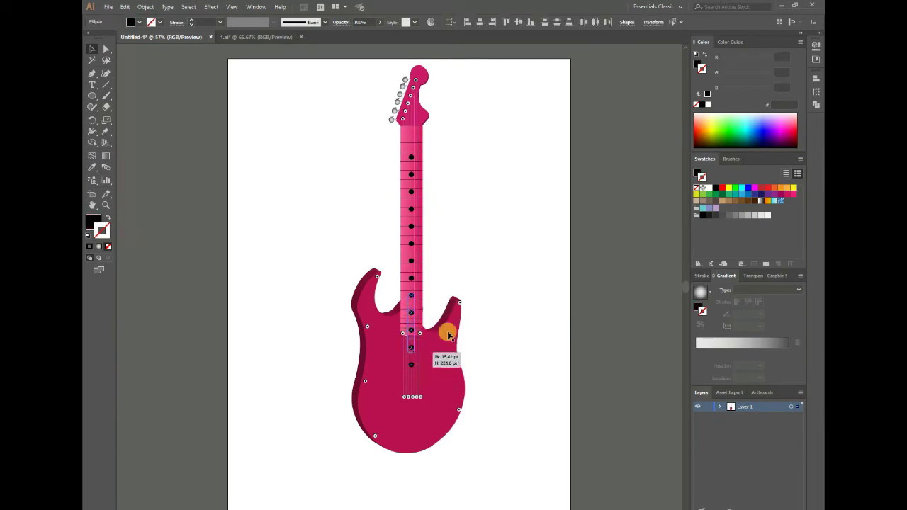
click(411, 294)
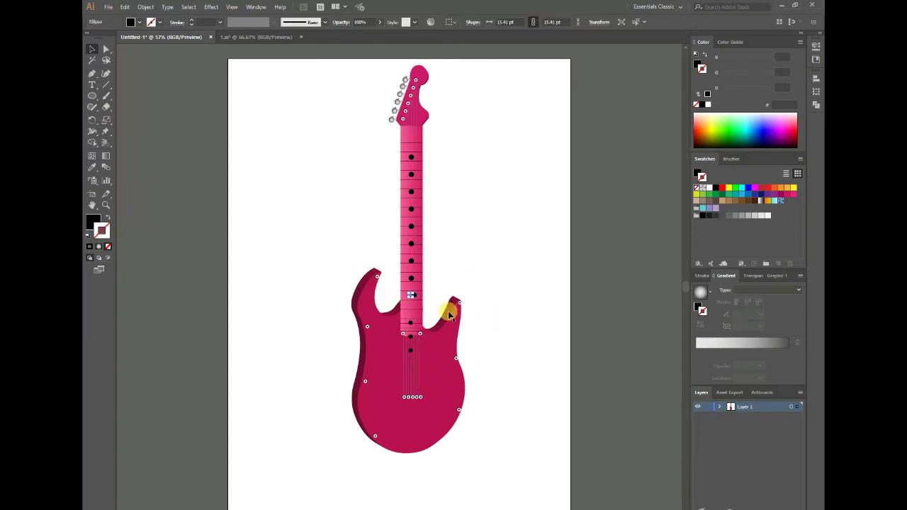
click(505, 300)
drag(410, 278, 411, 261)
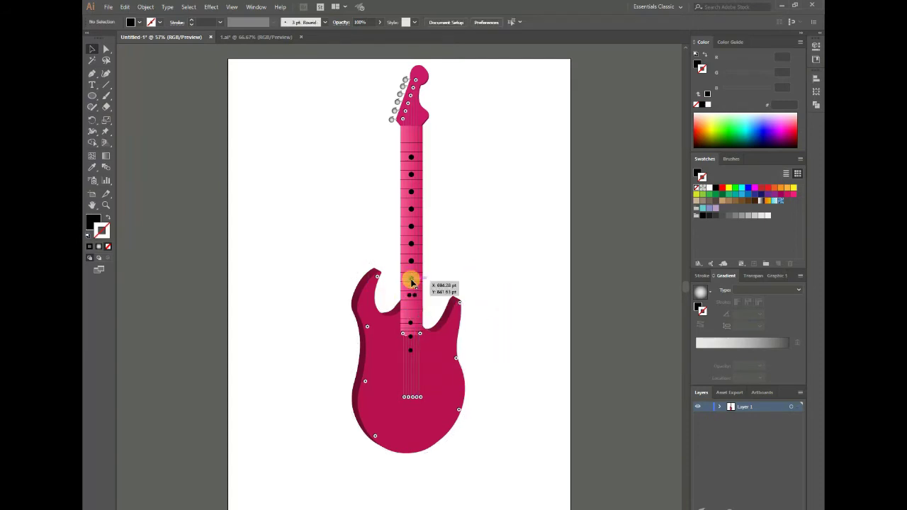
drag(420, 296, 417, 295)
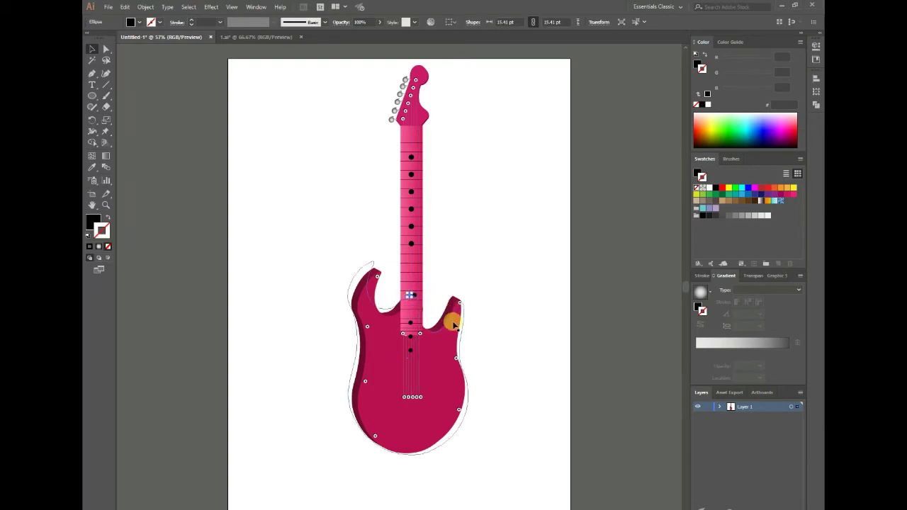
drag(411, 294, 411, 258)
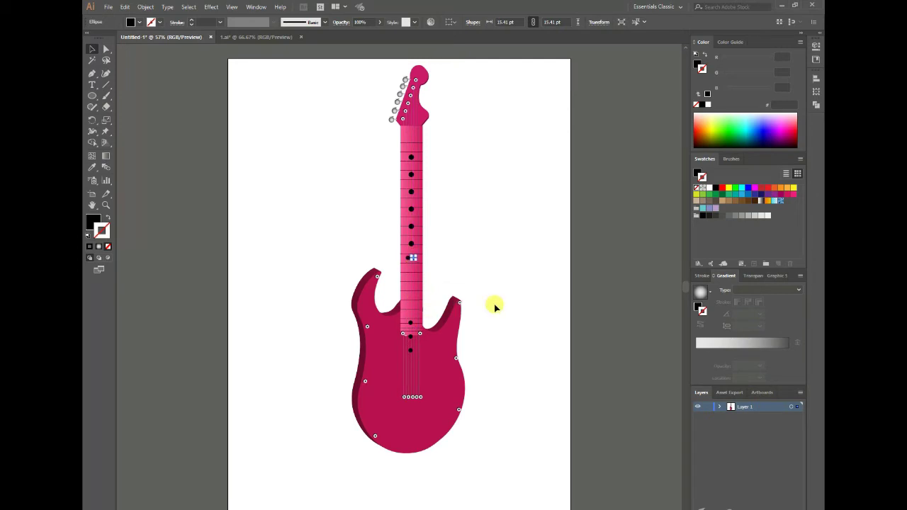
drag(411, 323, 409, 281)
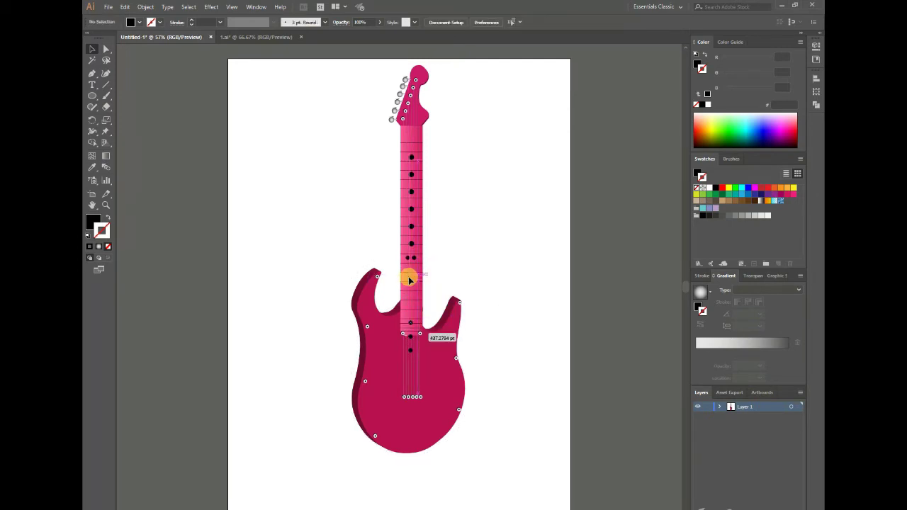
mouse_move(401, 320)
mouse_down()
mouse_move(411, 330)
mouse_move(413, 318)
mouse_move(398, 328)
mouse_up()
key(p)
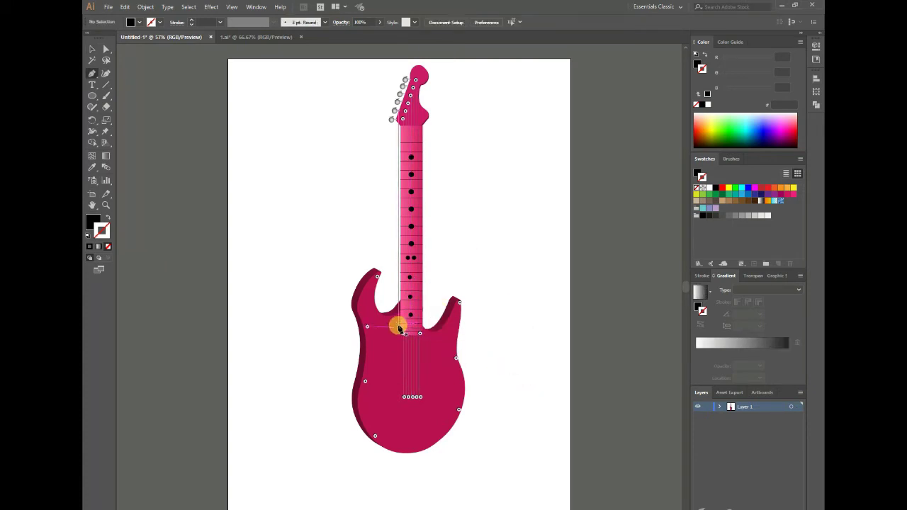
- Lock the guitar's original Layer 1
click(720, 406)
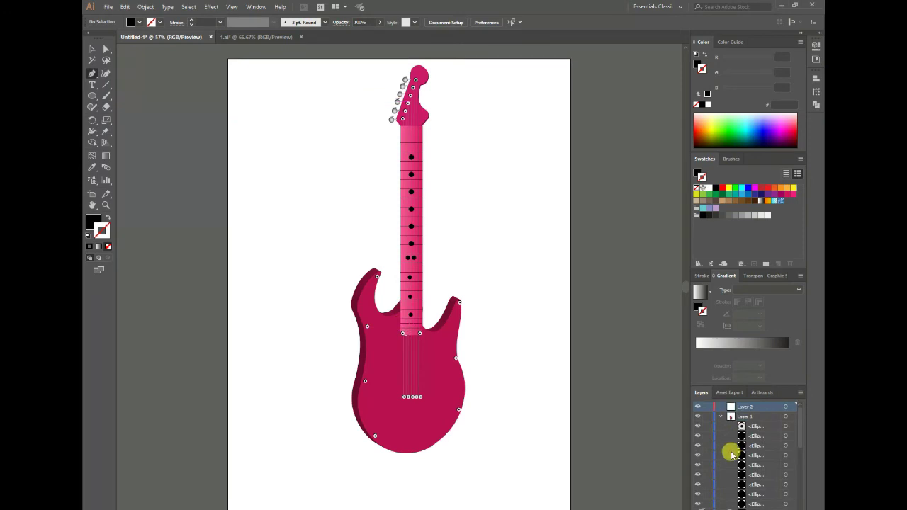
click(721, 408)
click(708, 416)
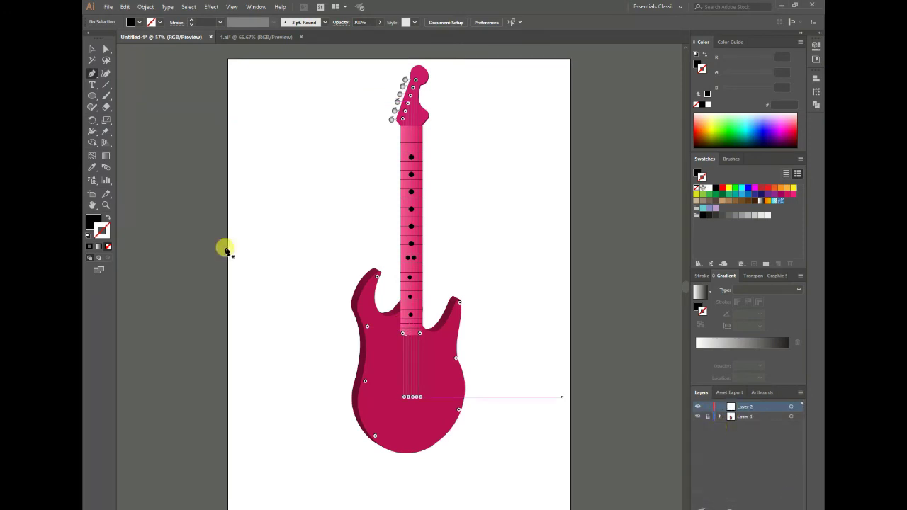
- Draw the black pickguard shape with the Pen tool over the upper body
drag(383, 321, 382, 333)
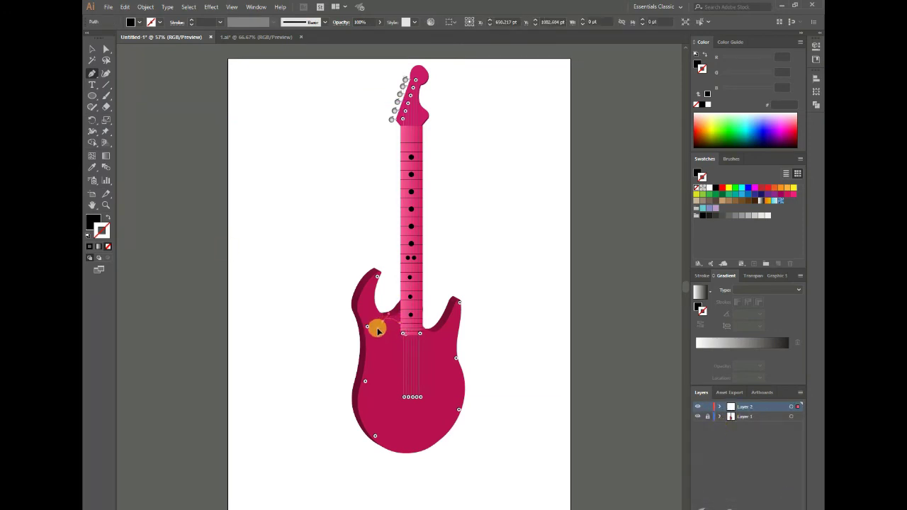
drag(402, 334, 403, 345)
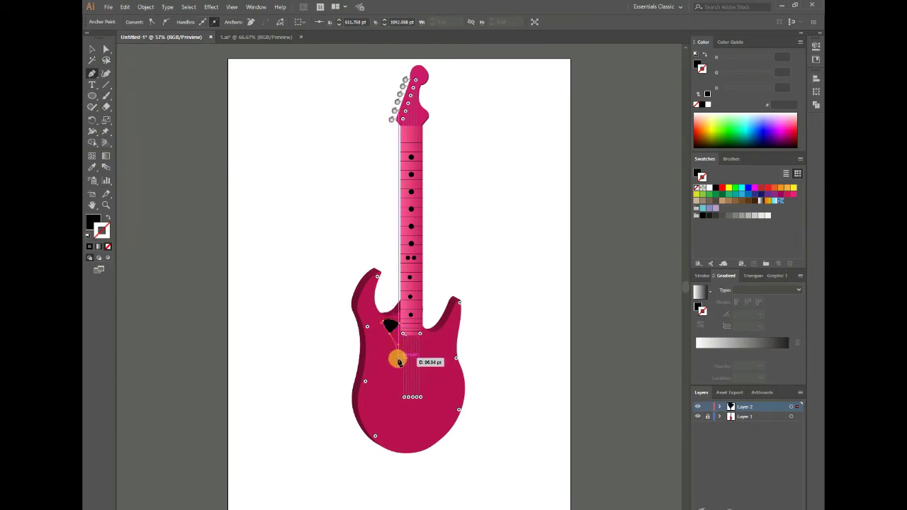
mouse_move(395, 364)
mouse_down()
mouse_move(379, 383)
mouse_move(439, 383)
mouse_move(454, 421)
mouse_up()
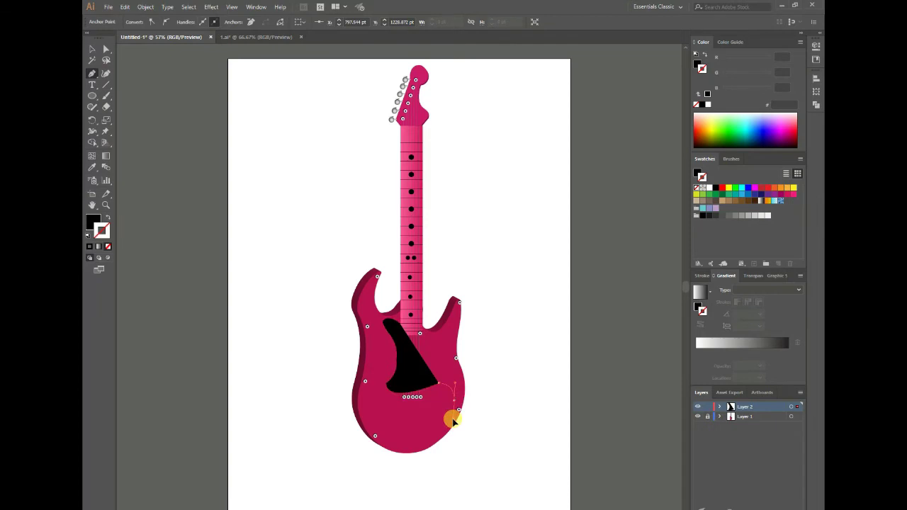
mouse_move(453, 361)
mouse_down()
mouse_move(461, 304)
mouse_move(440, 348)
mouse_move(422, 341)
mouse_up()
- Close the pickguard path and round its corners with the corner widgets
key(v)
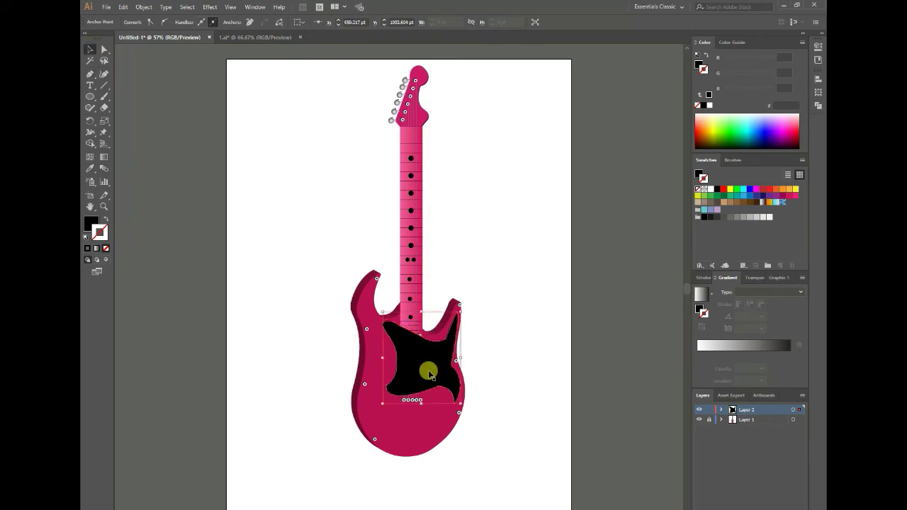
key(a)
click(431, 321)
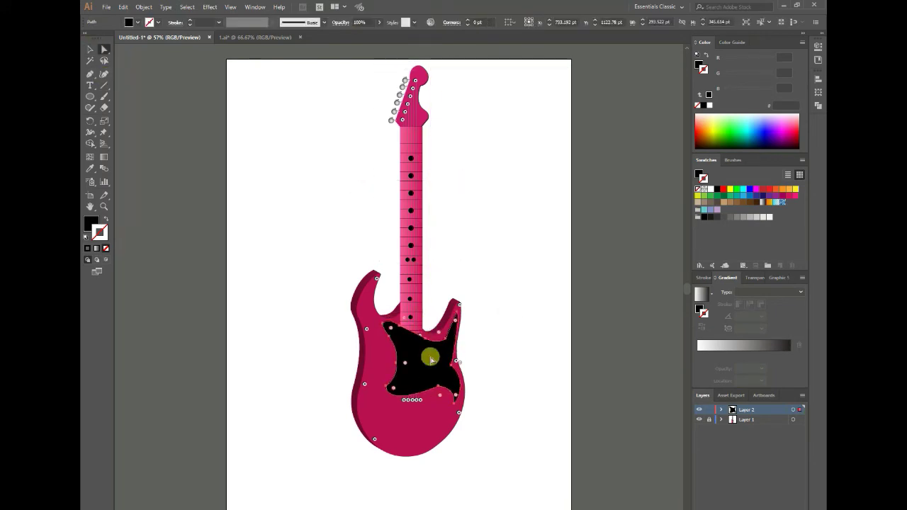
drag(454, 325, 392, 330)
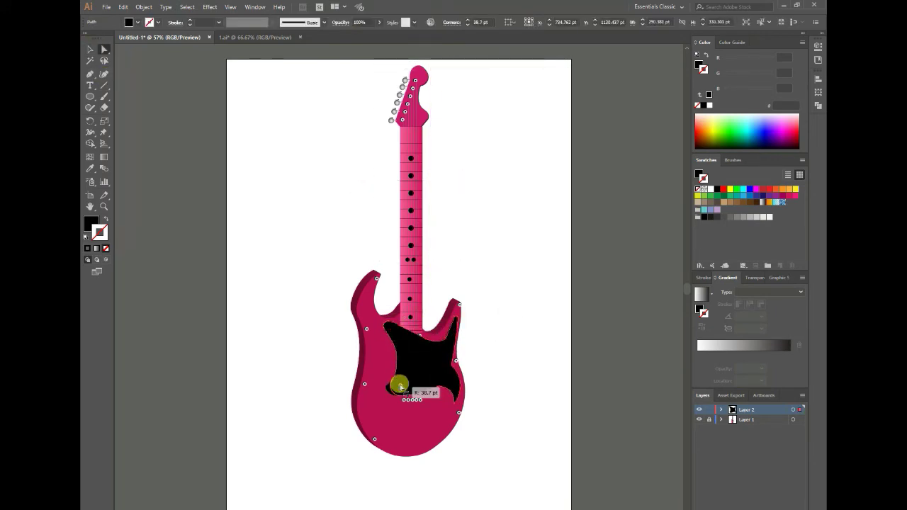
drag(401, 387, 439, 390)
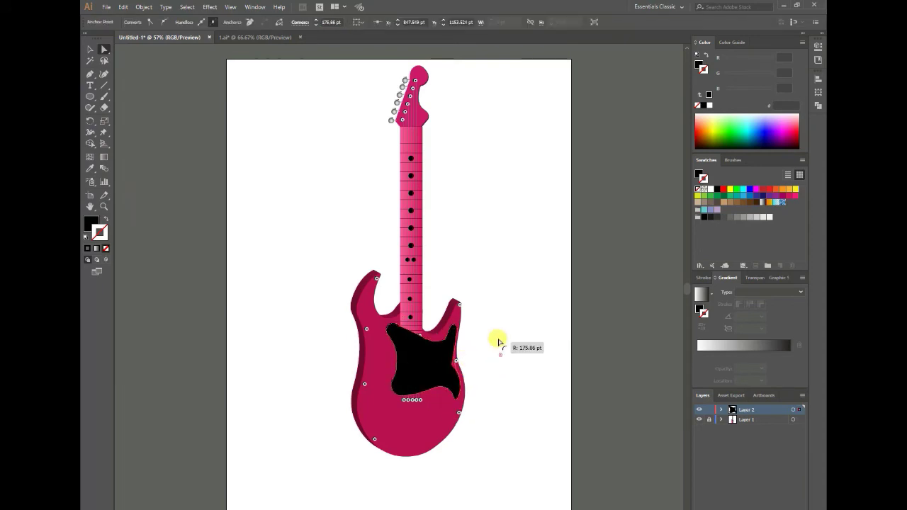
- Move pickguard anchors to stretch it toward the top-right horn and down the right side
click(441, 325)
drag(450, 410, 494, 345)
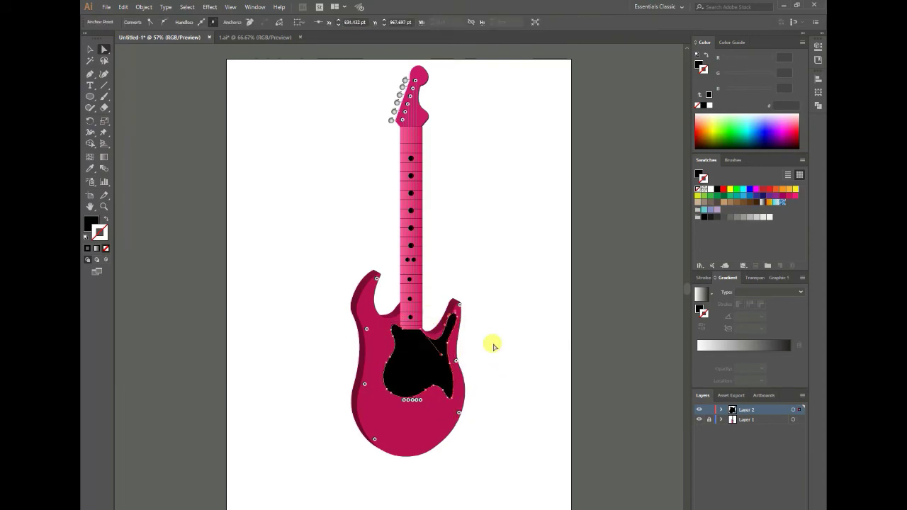
drag(452, 322, 458, 391)
click(539, 431)
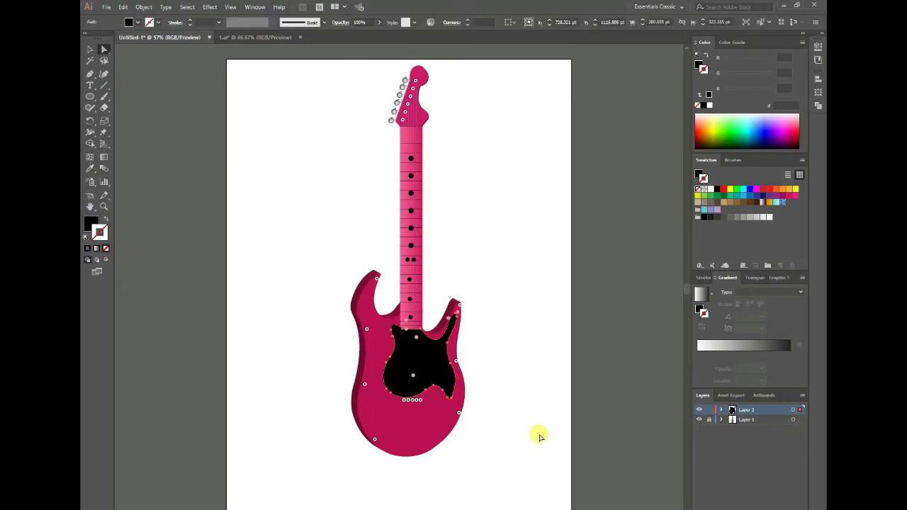
key(v)
click(459, 324)
- Pull the pickguard's right-edge anchor up toward the horn
key(a)
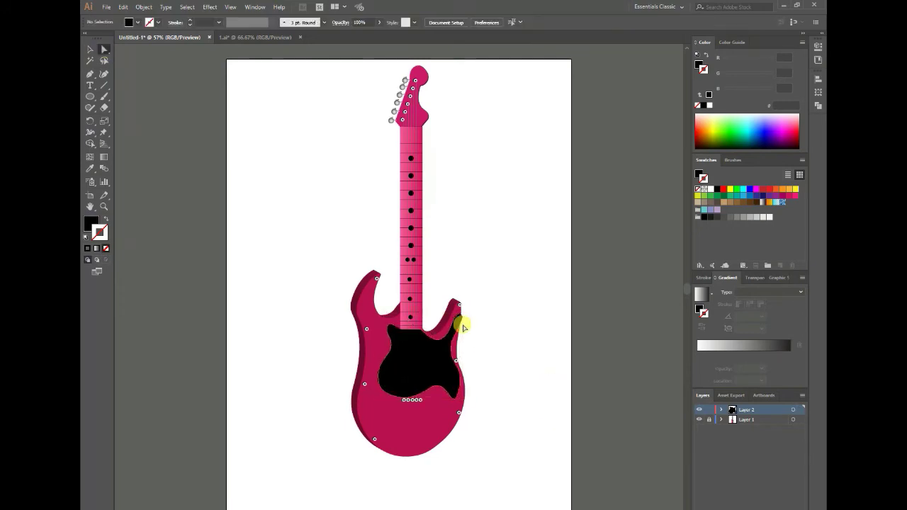
click(458, 325)
click(486, 328)
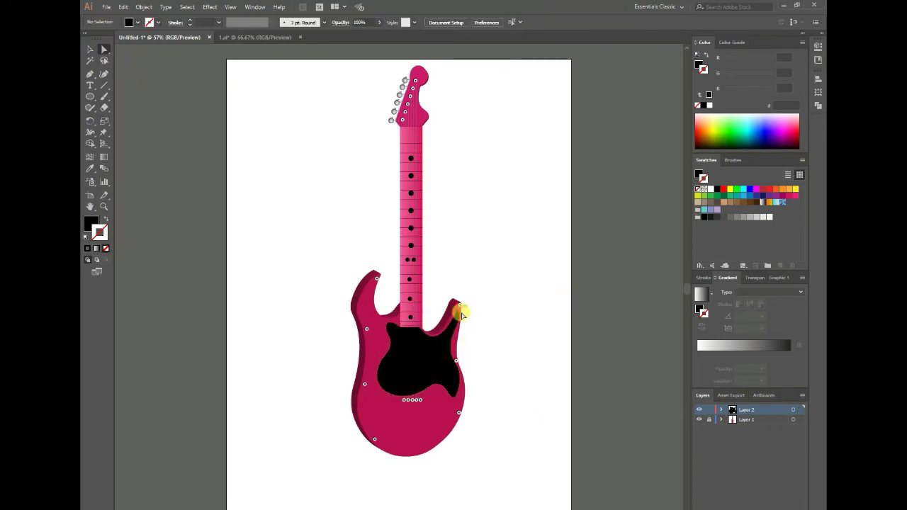
click(450, 347)
drag(452, 346, 454, 316)
click(481, 334)
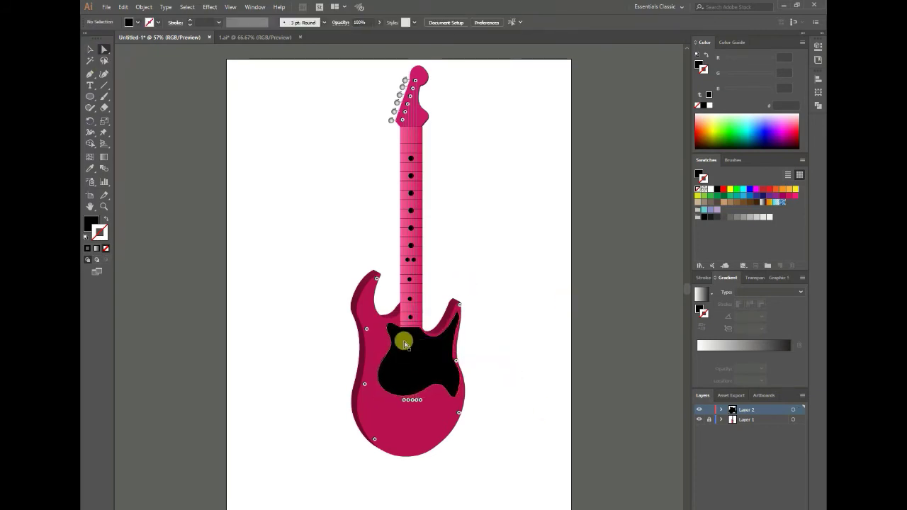
- Change the pickguard's stacking order and nudge it slightly lower on the body
click(403, 344)
right_click(501, 345)
click(528, 497)
click(745, 419)
click(722, 420)
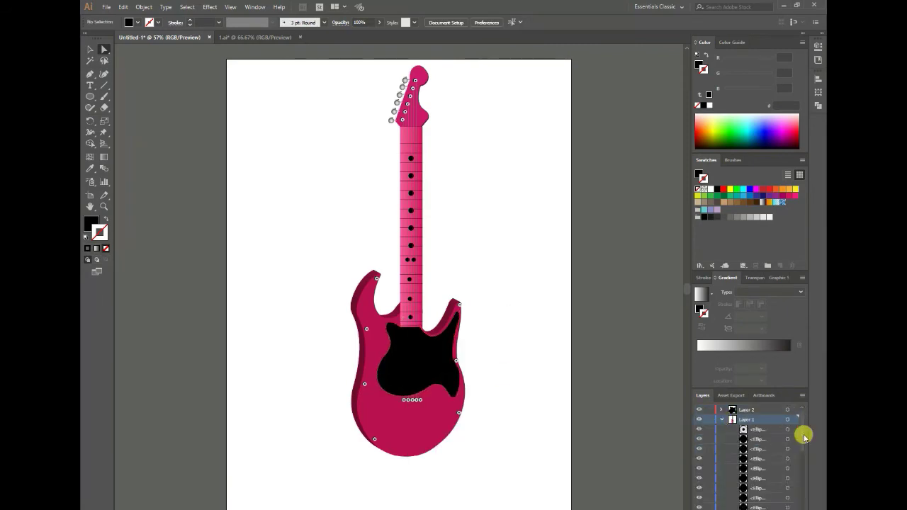
click(384, 304)
drag(387, 112, 443, 300)
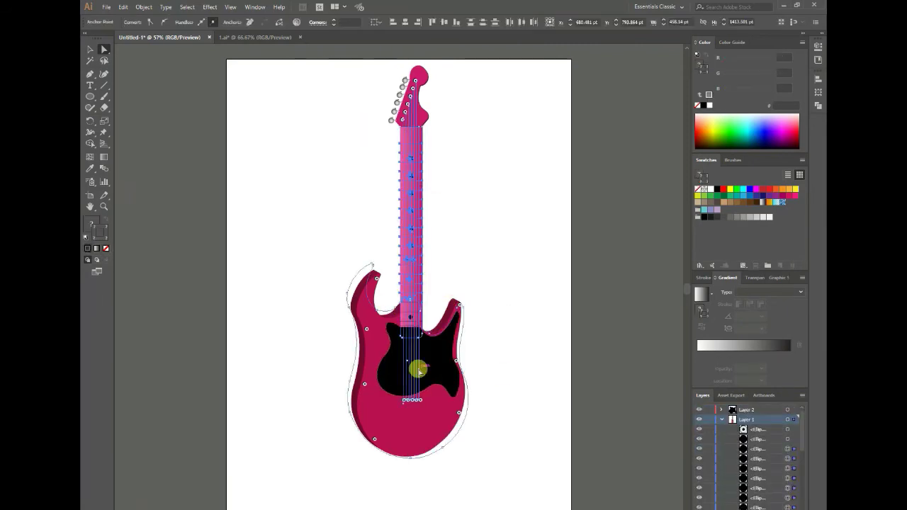
drag(420, 369, 415, 333)
- Select the neck, strings and frets together; grouping them fails and is dismissed
click(414, 326)
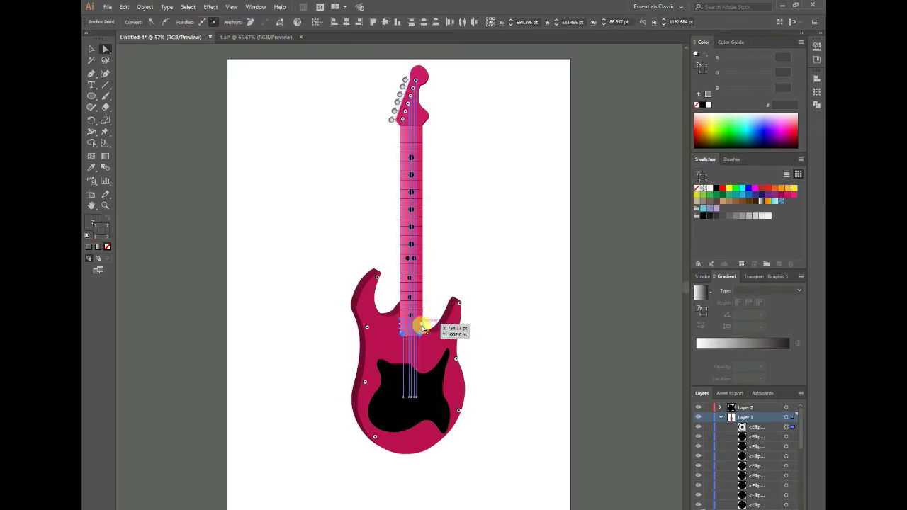
click(407, 320)
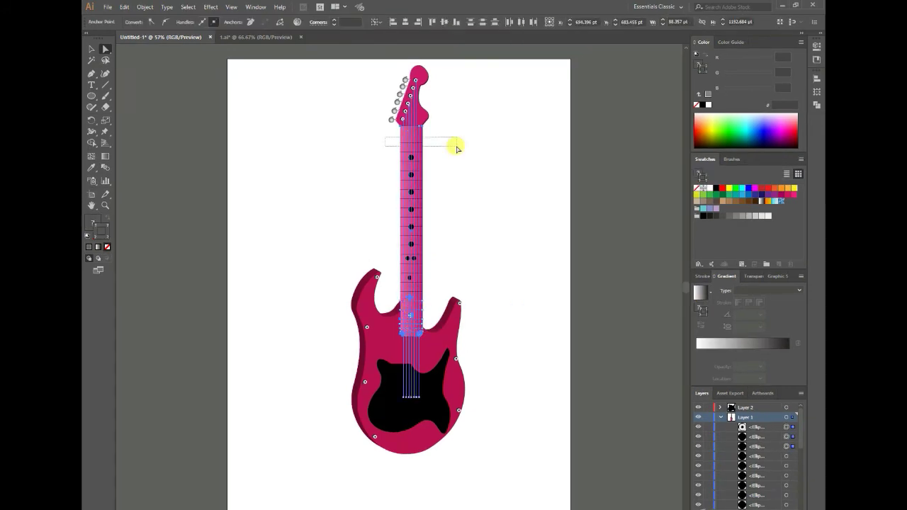
drag(457, 149, 482, 297)
key(ctrl+g)
click(529, 290)
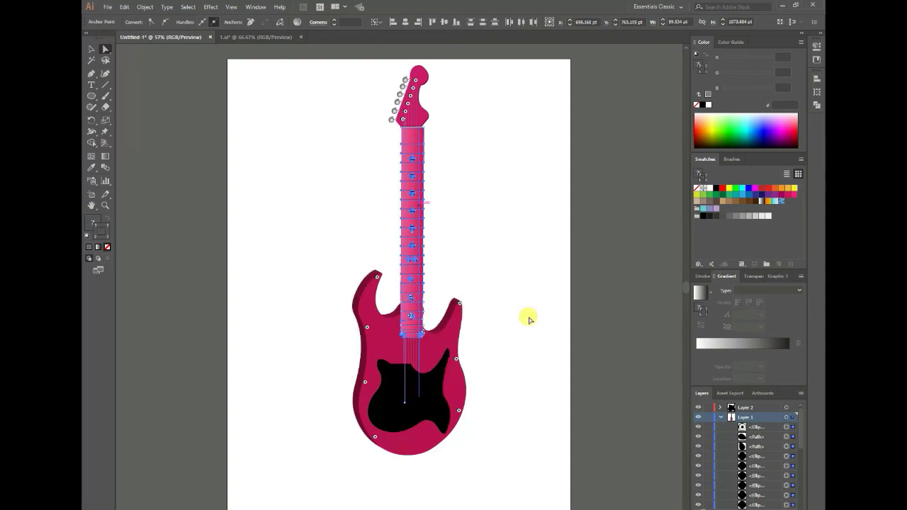
click(528, 319)
click(352, 378)
- Send the neck to the back so the fret dots show on top
right_click(415, 178)
click(560, 351)
right_click(415, 301)
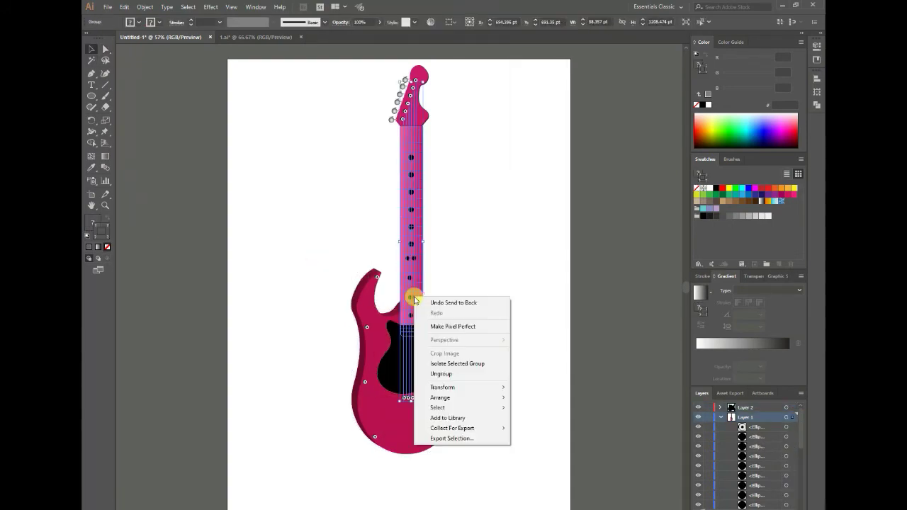
click(500, 212)
click(501, 212)
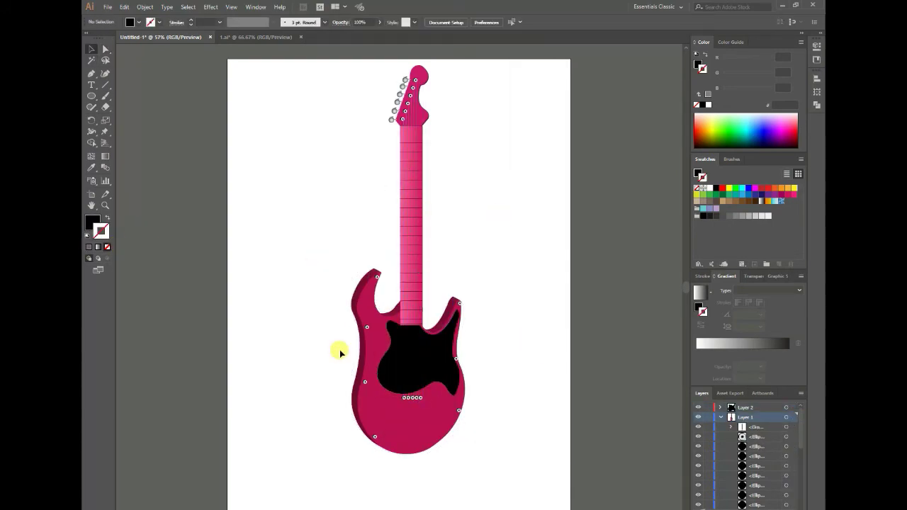
right_click(416, 203)
click(559, 320)
click(492, 151)
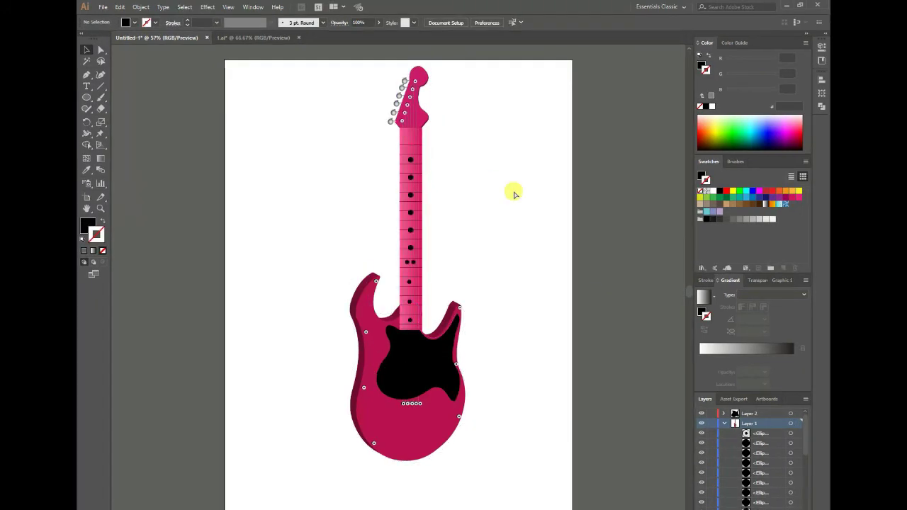
click(390, 327)
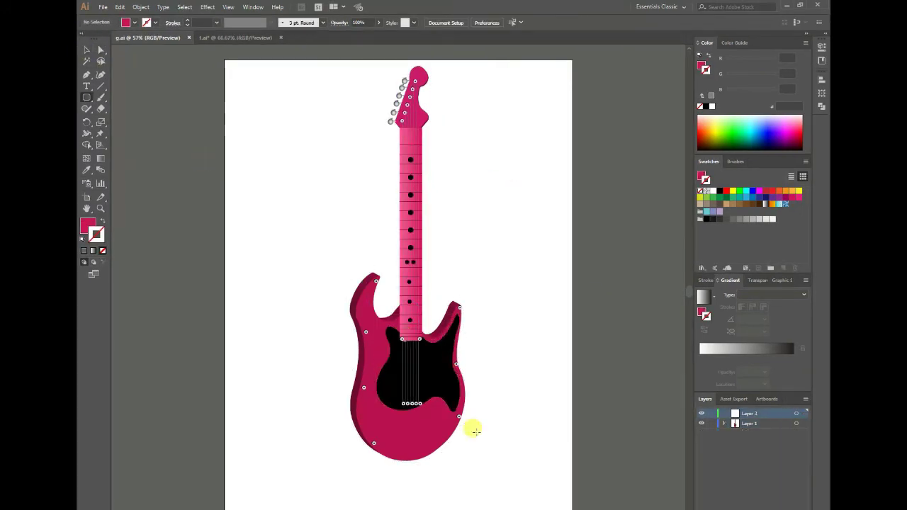
- Draw a thin white rounded-rectangle pickup over the pickguard
drag(401, 349, 426, 357)
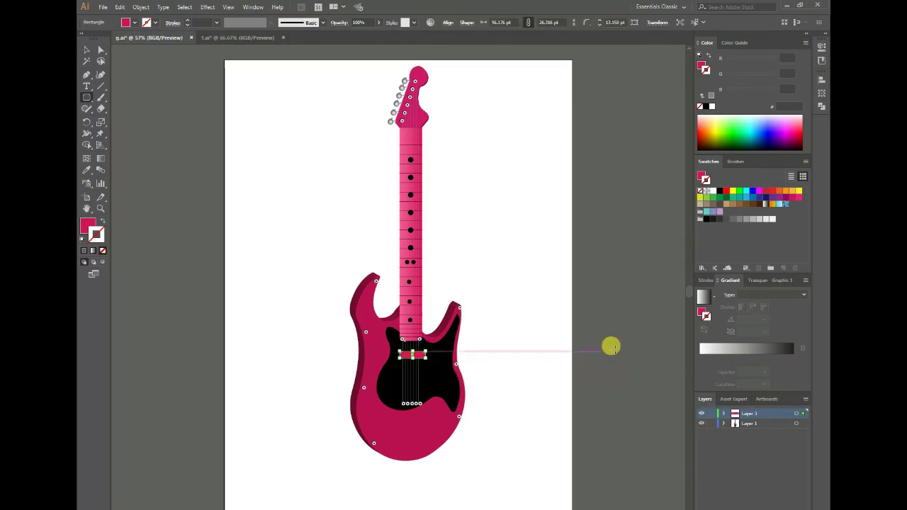
click(100, 219)
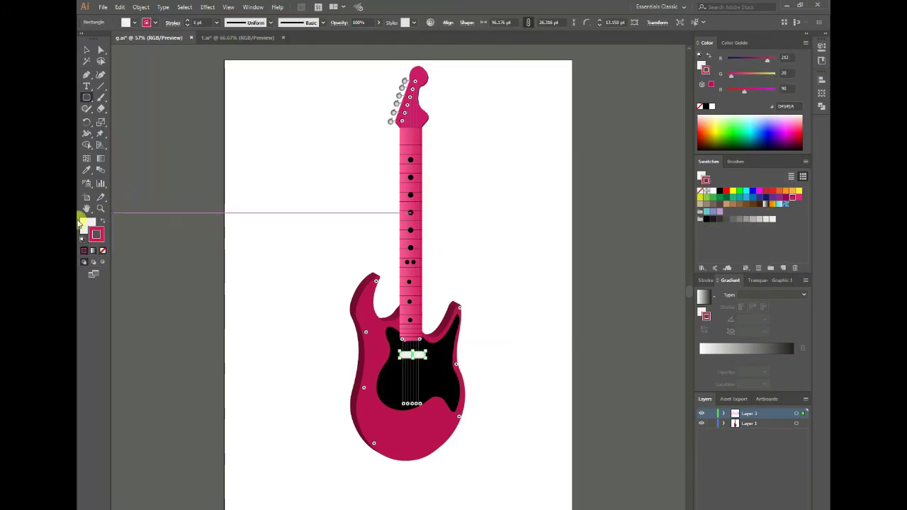
click(414, 354)
click(486, 300)
click(87, 49)
click(539, 361)
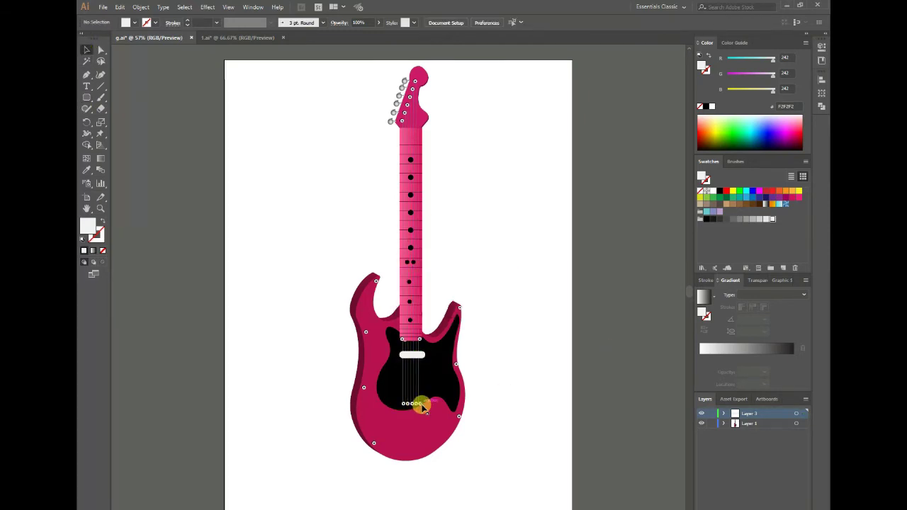
- Add a row of small circle dots on the white pickup
drag(87, 97, 121, 119)
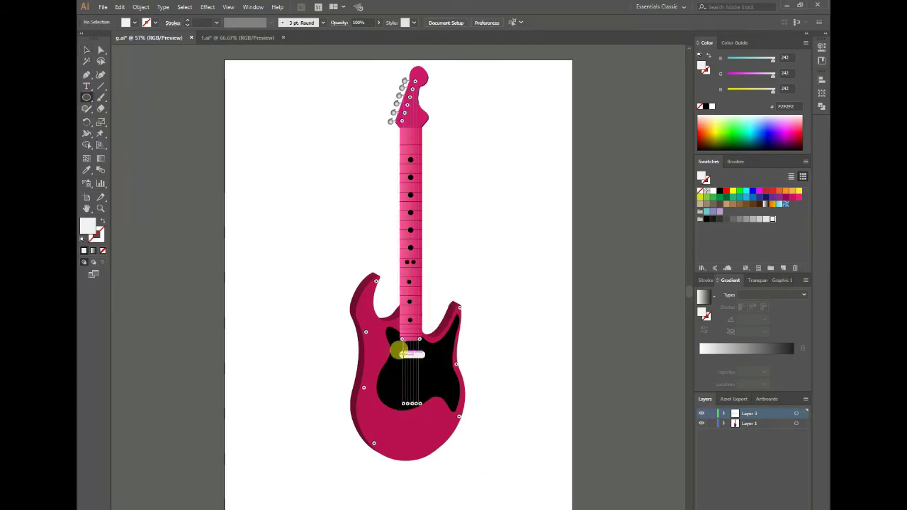
click(720, 190)
drag(401, 354, 403, 355)
key(v)
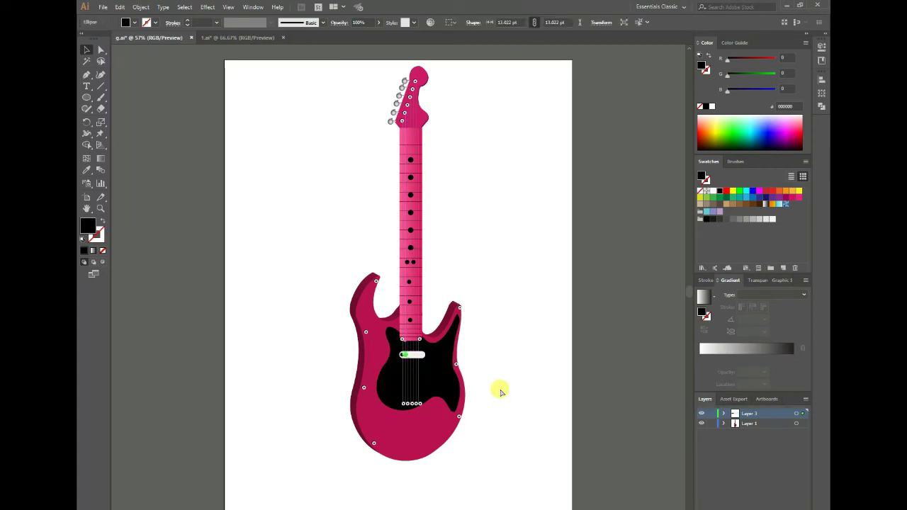
click(526, 381)
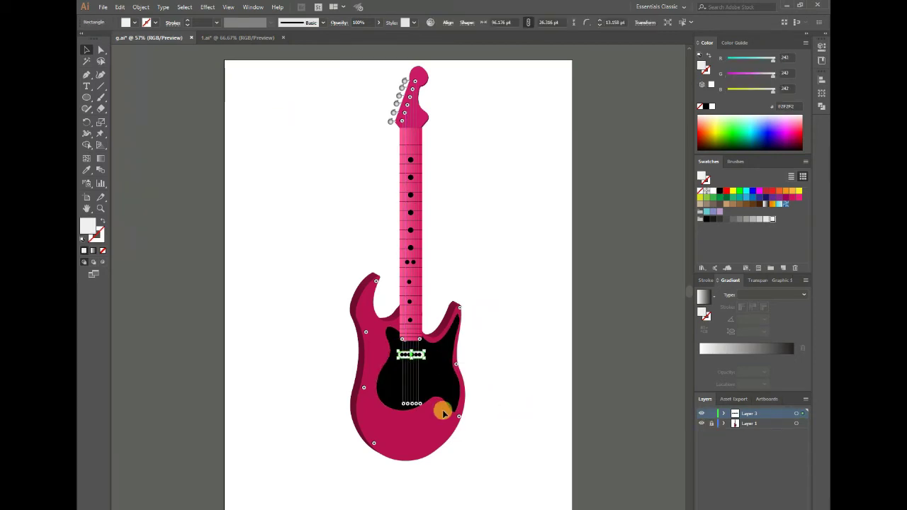
click(401, 354)
- Group the pickup with its dots and duplicate it into three stacked pickups
right_click(425, 369)
click(454, 411)
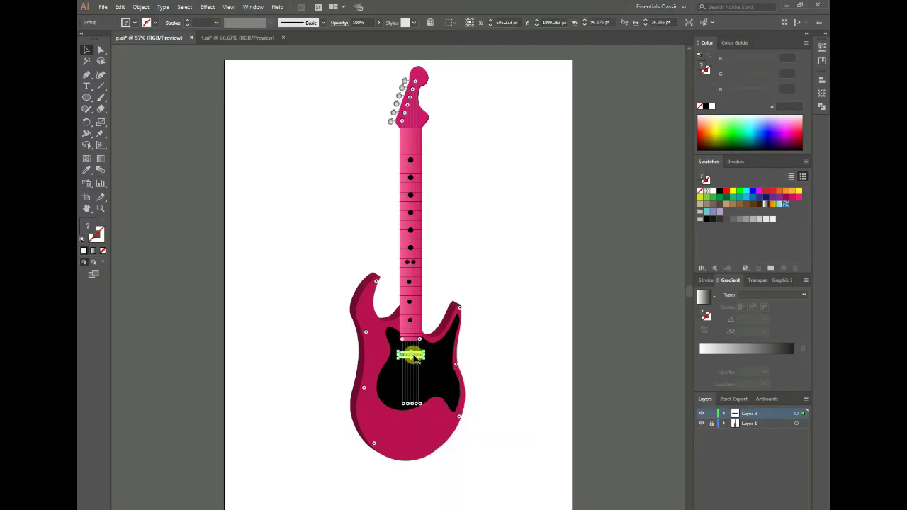
drag(414, 359, 415, 370)
key(ctrl+d)
click(609, 423)
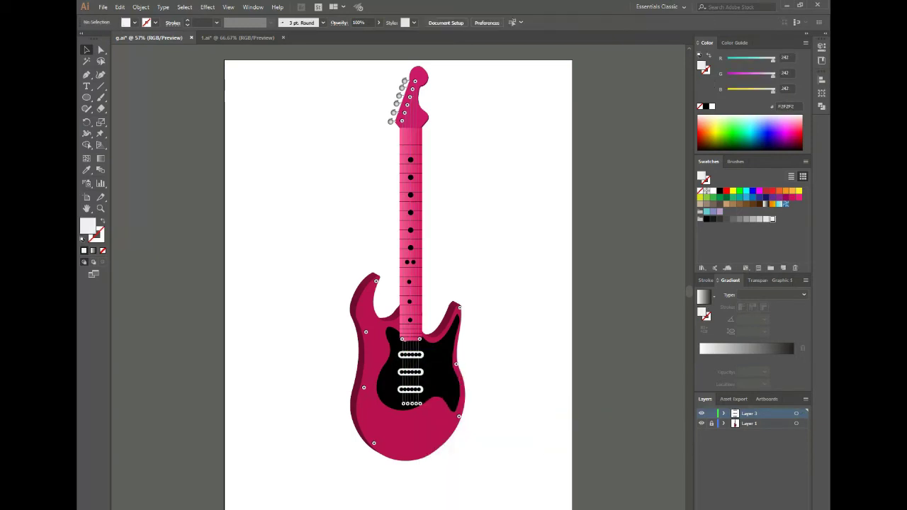
- Replace the stray rectangle with a white bridge rectangle below the pickups on new Layer 4
click(86, 97)
click(124, 95)
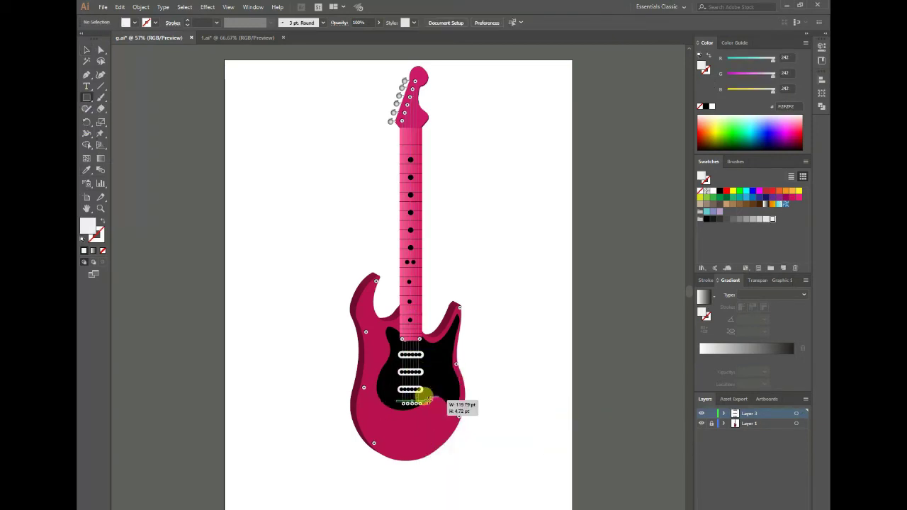
drag(396, 402, 426, 419)
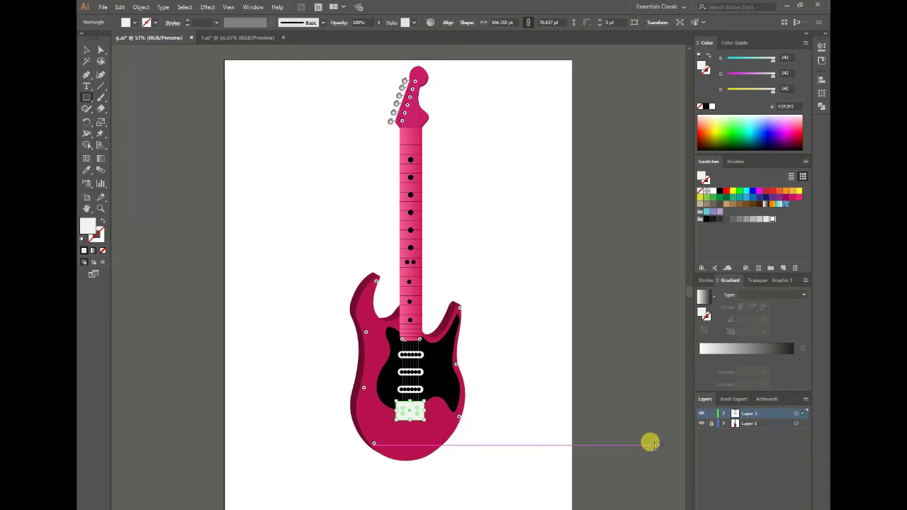
key(Delete)
key(ctrl+l)
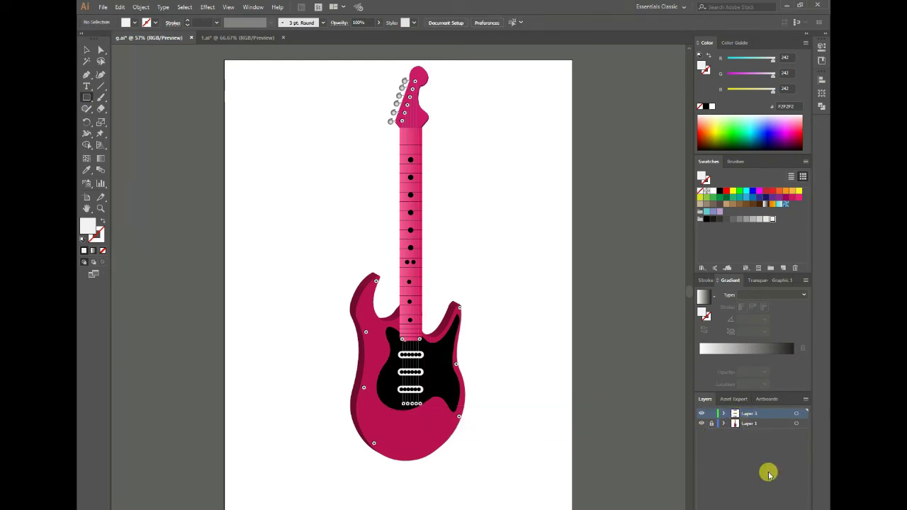
drag(395, 402, 428, 419)
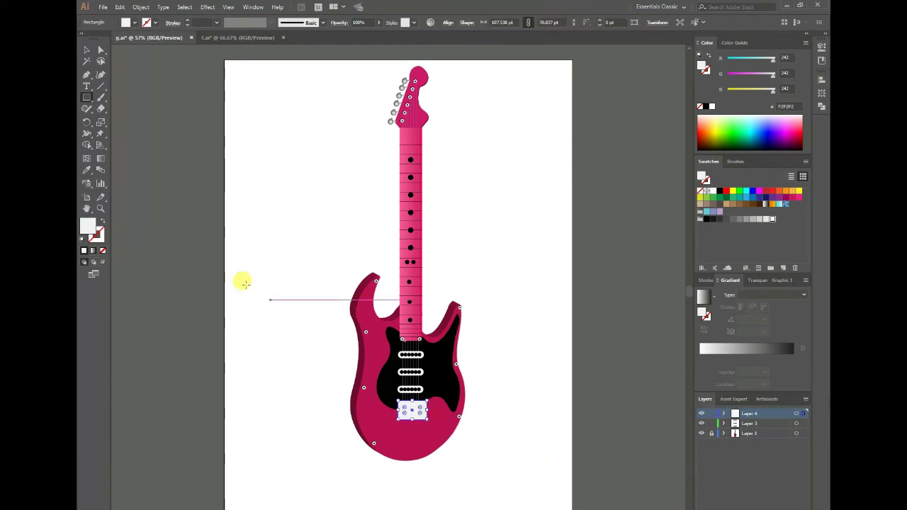
key(v)
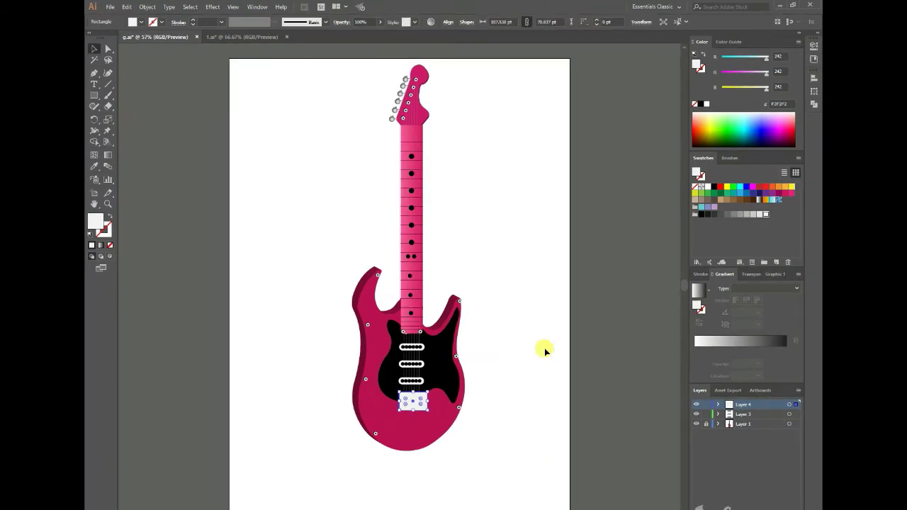
click(545, 348)
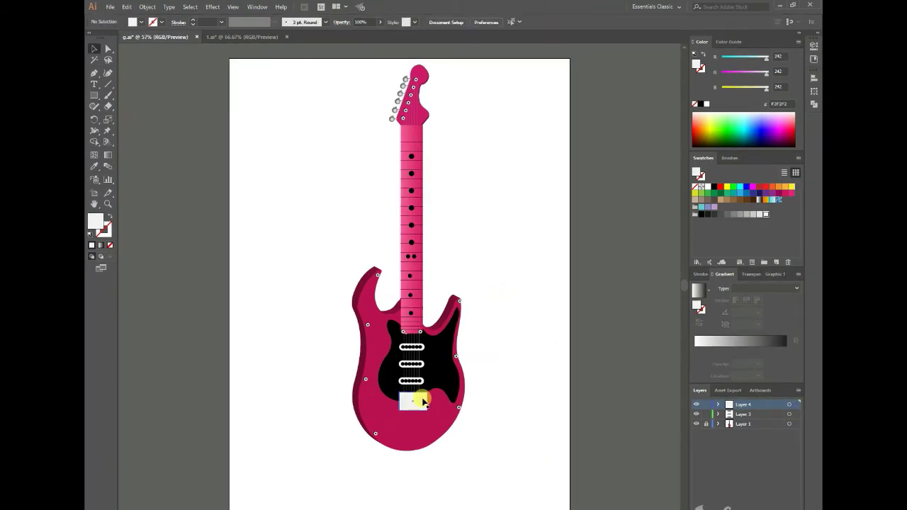
- Move Layer 4 down into Layer 1's contents in the Layers panel
mouse_move(747, 404)
mouse_down()
mouse_move(756, 413)
mouse_move(751, 435)
mouse_move(720, 409)
mouse_move(737, 508)
mouse_up()
click(718, 423)
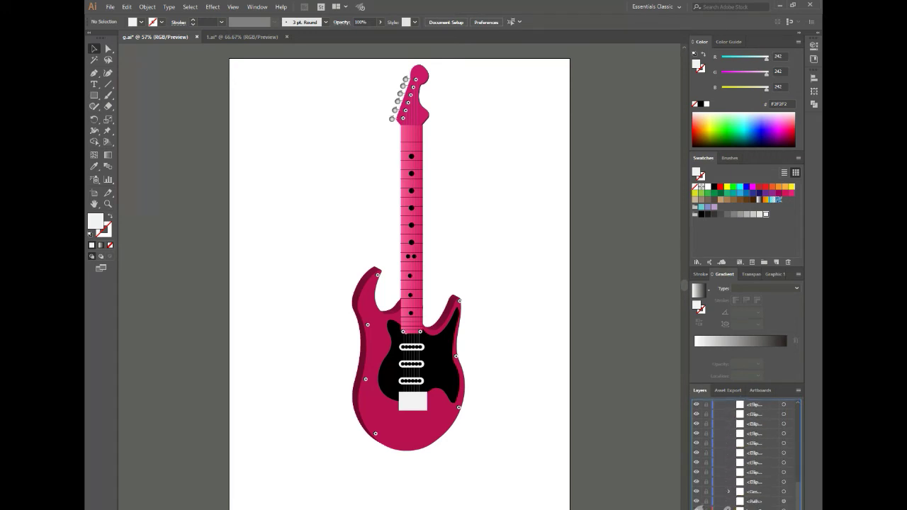
drag(741, 459, 697, 433)
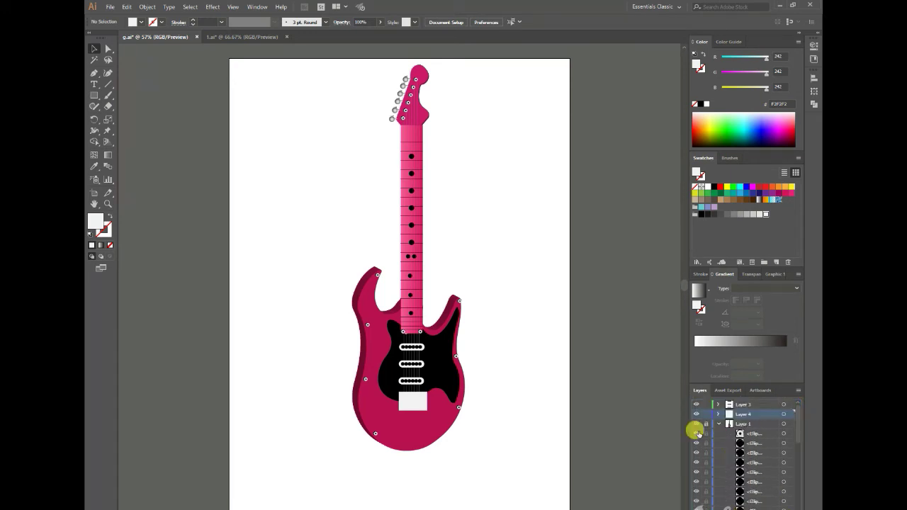
mouse_move(744, 416)
mouse_down()
mouse_move(741, 507)
mouse_move(751, 491)
mouse_up()
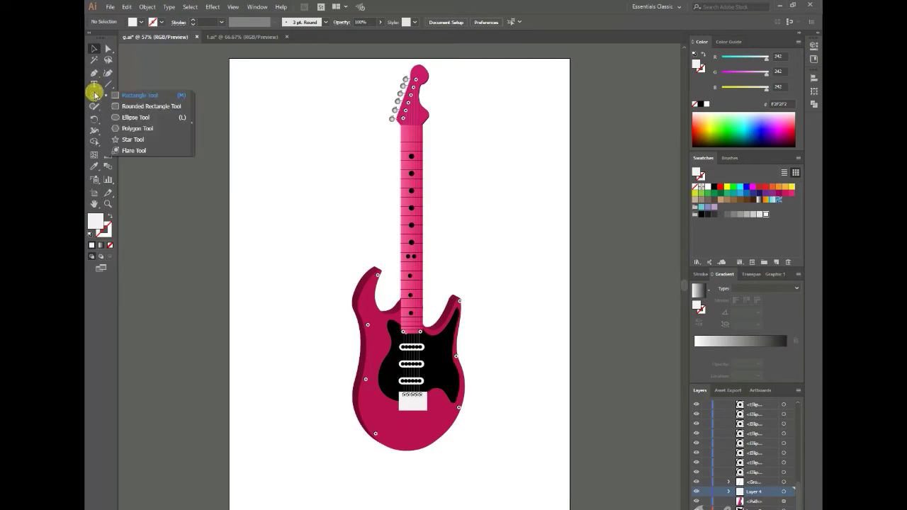
- Draw a small grey rectangle at an exact size beside the guitar body
drag(94, 95, 131, 92)
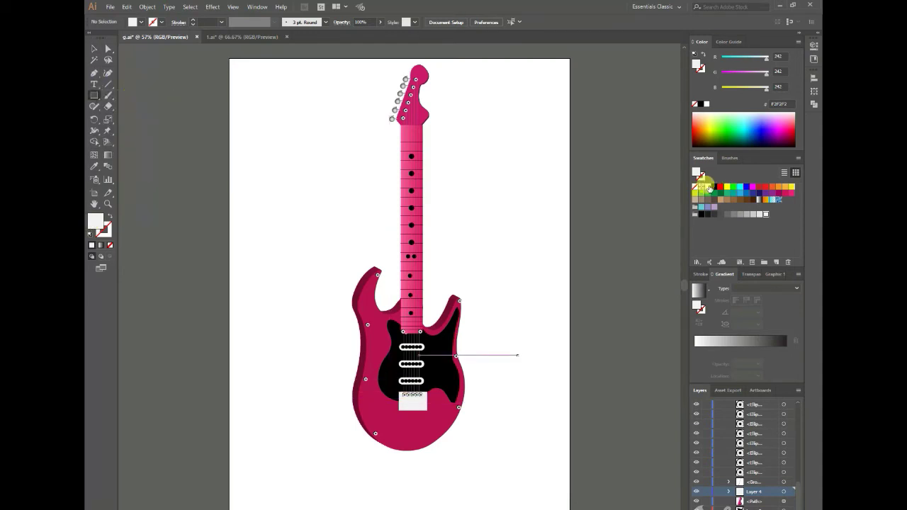
click(726, 214)
mouse_move(259, 266)
mouse_down()
mouse_move(279, 285)
mouse_move(270, 285)
mouse_up()
click(260, 294)
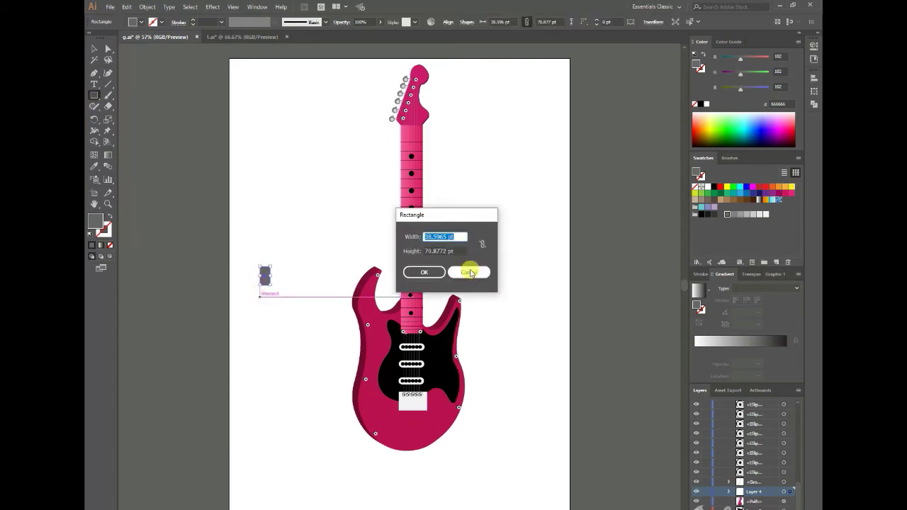
click(470, 267)
- Place it under the grey bar with a lighter grey linear gradient, rotated, then select the parts
click(93, 49)
drag(267, 301, 265, 285)
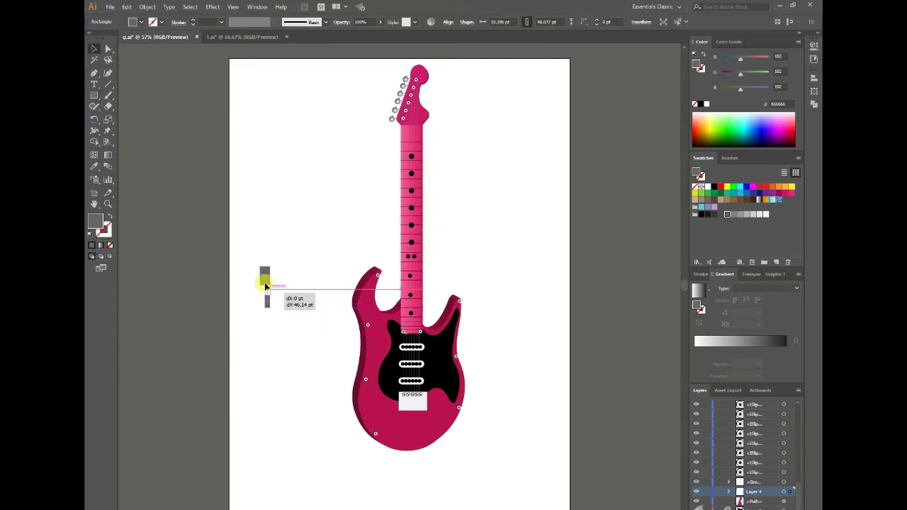
click(746, 214)
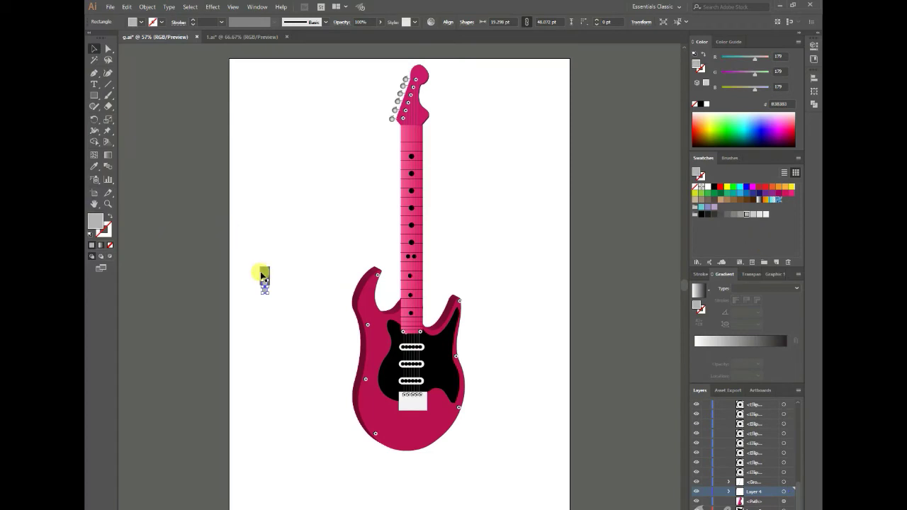
click(751, 341)
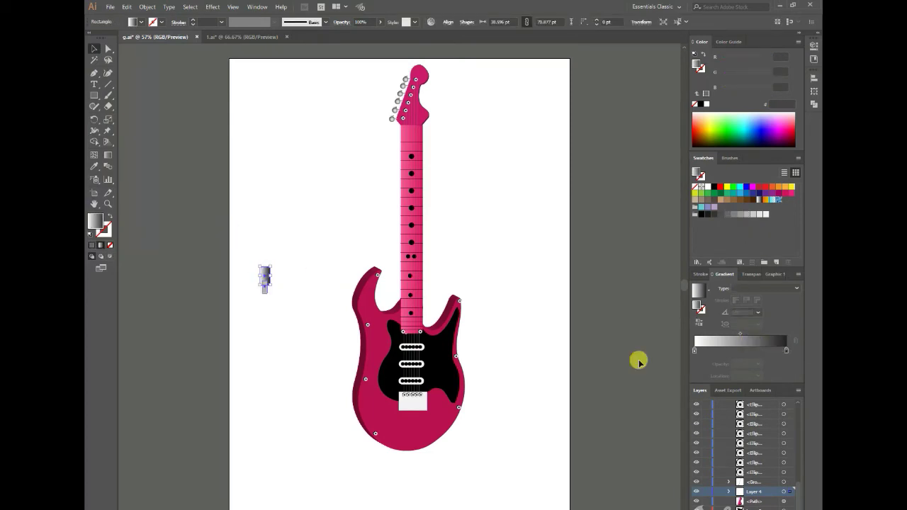
mouse_move(278, 285)
mouse_down()
mouse_move(241, 285)
mouse_move(256, 306)
mouse_up()
click(328, 284)
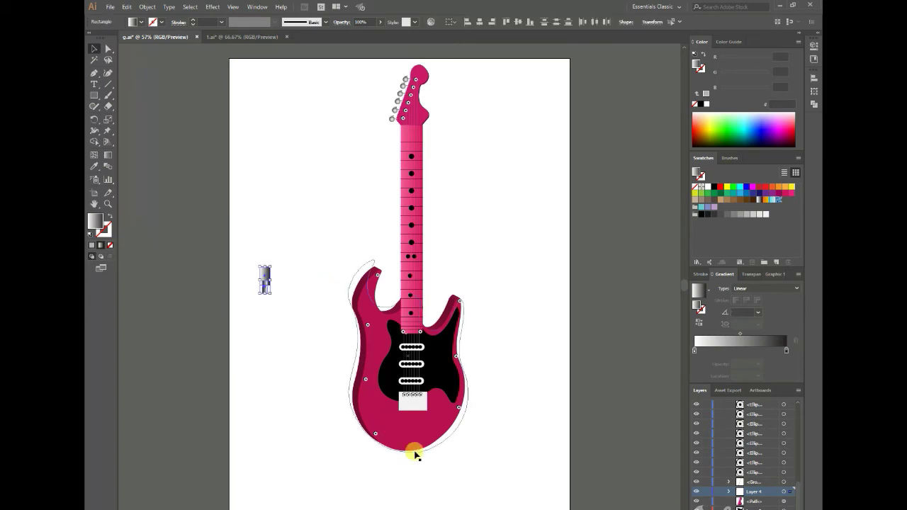
mouse_move(248, 248)
mouse_down()
mouse_move(273, 294)
mouse_move(267, 278)
mouse_up()
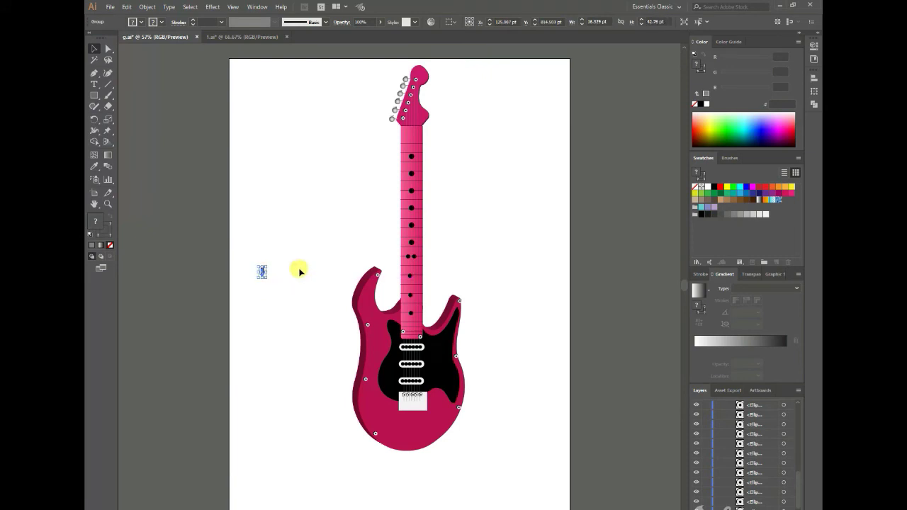
- Move the saddle group onto the guitar's bridge plate and nudge it into place
click(263, 280)
drag(262, 274, 402, 409)
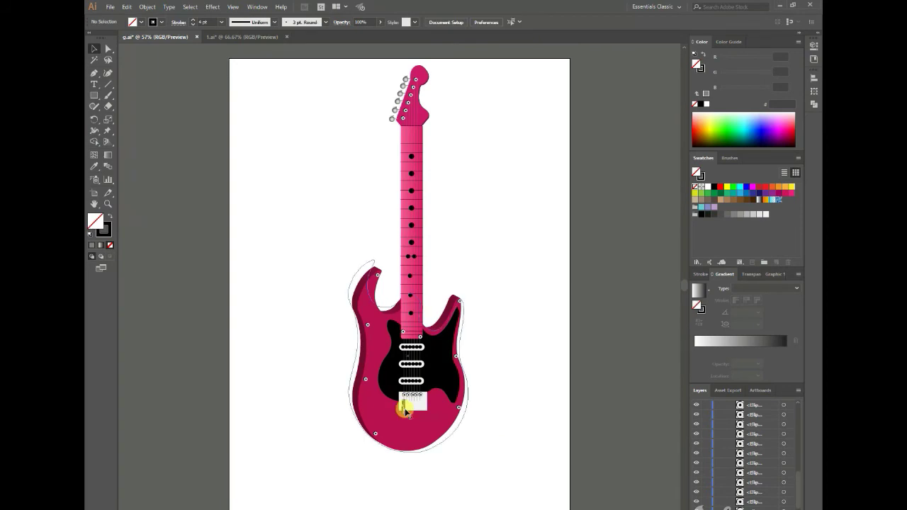
drag(401, 403, 445, 419)
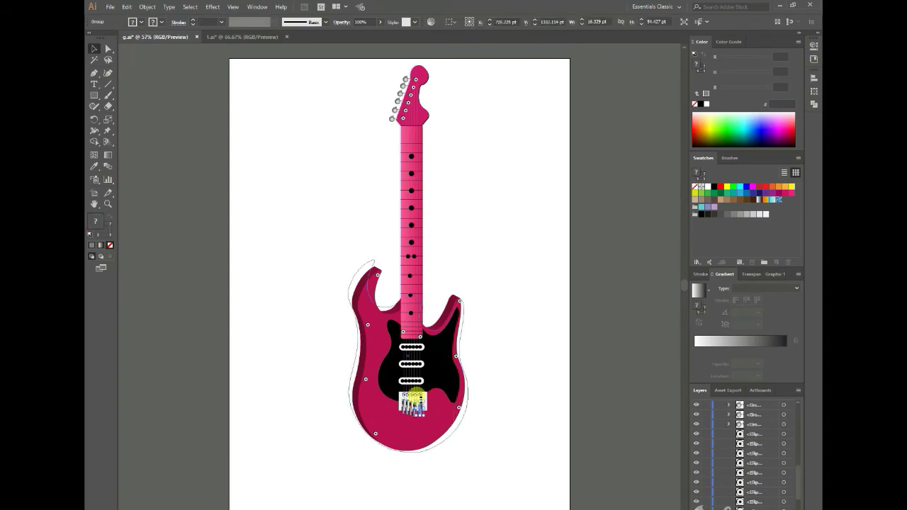
drag(418, 402, 424, 405)
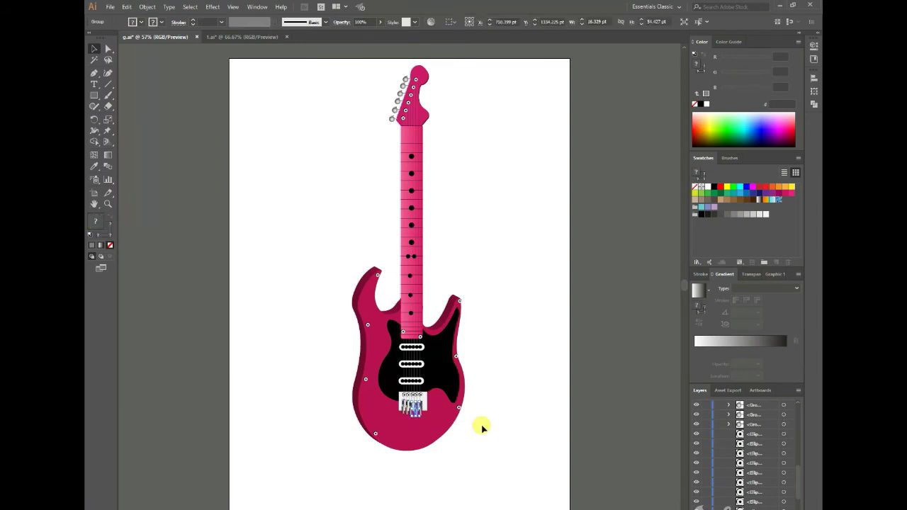
click(481, 427)
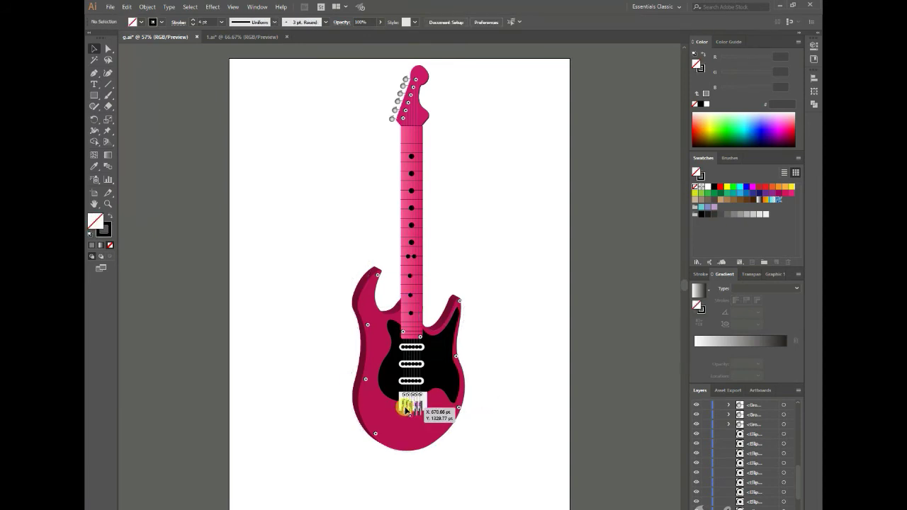
drag(406, 410, 421, 413)
click(504, 429)
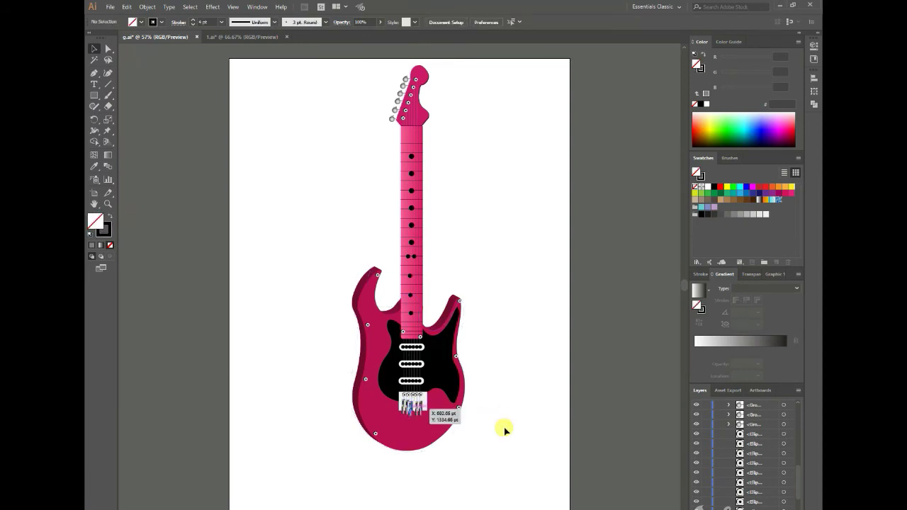
click(415, 405)
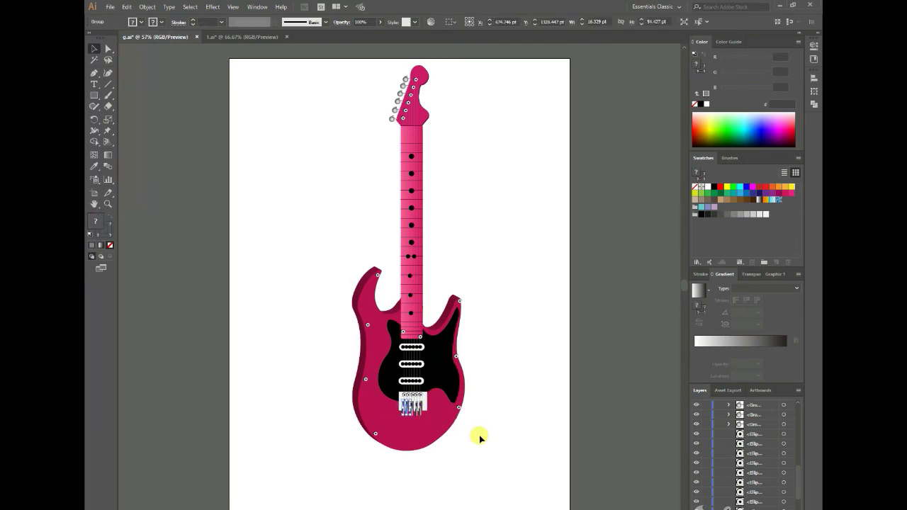
drag(417, 407, 413, 408)
click(503, 435)
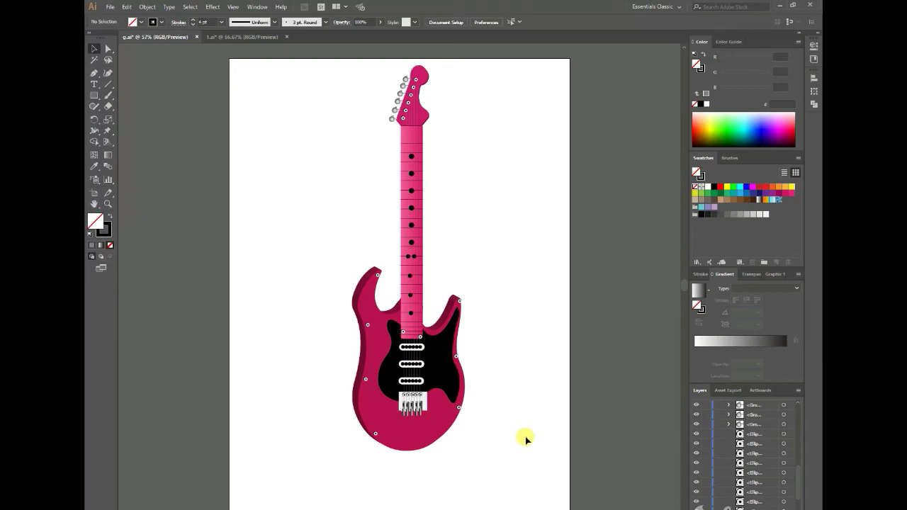
- Move a gradient screw copy to the edge of the black pickguard
click(366, 382)
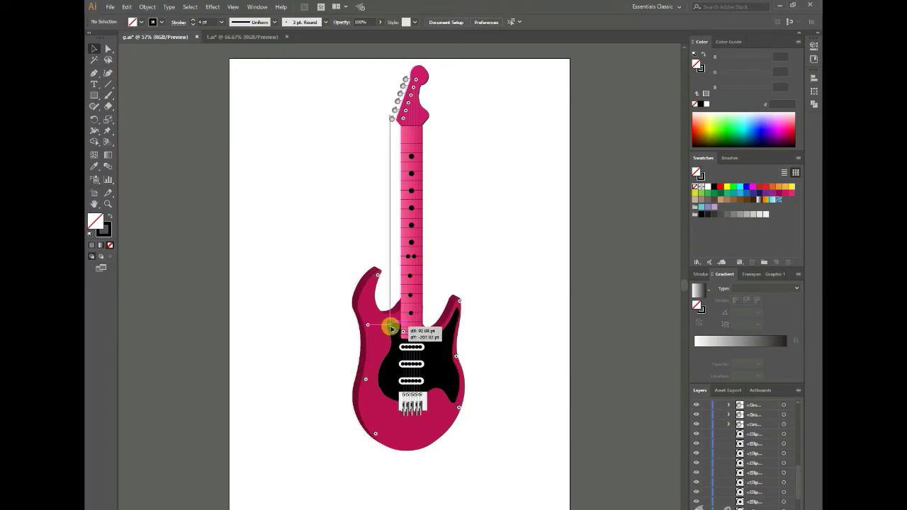
mouse_move(366, 382)
mouse_down()
mouse_move(389, 323)
mouse_move(425, 347)
mouse_move(426, 365)
mouse_up()
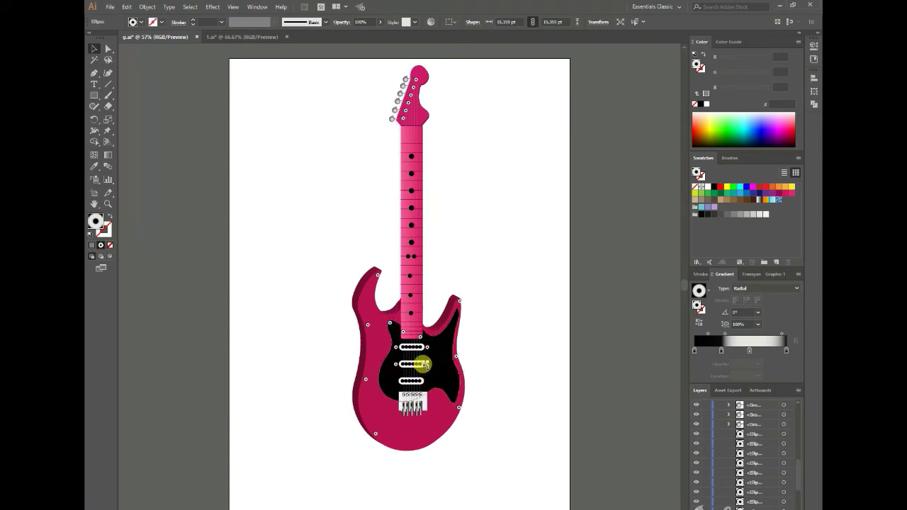
click(510, 340)
- Draw a first circle left of the guitar, shrink it and give it a black outline
drag(92, 97, 128, 121)
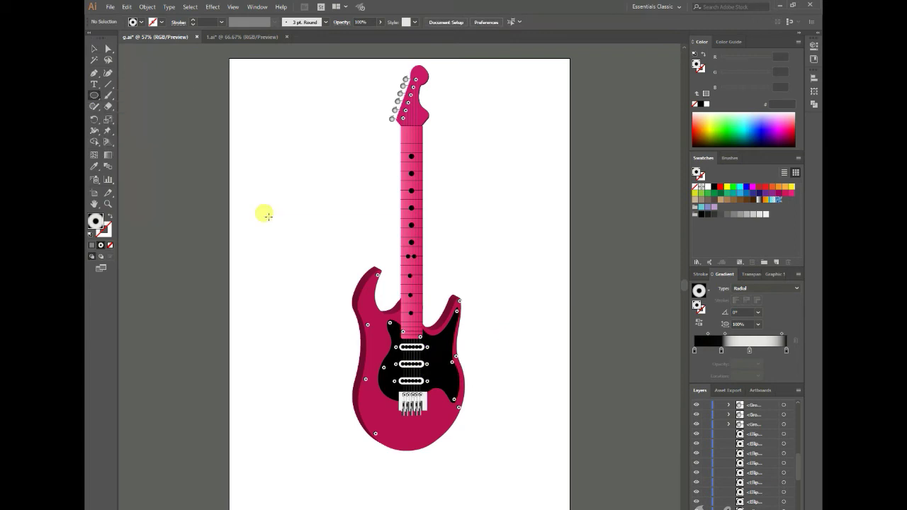
drag(268, 218, 293, 235)
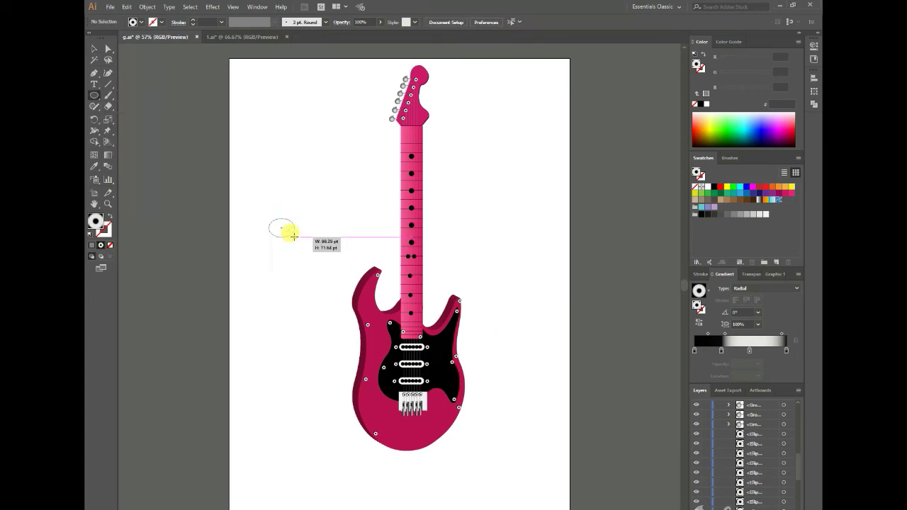
drag(293, 235, 293, 235)
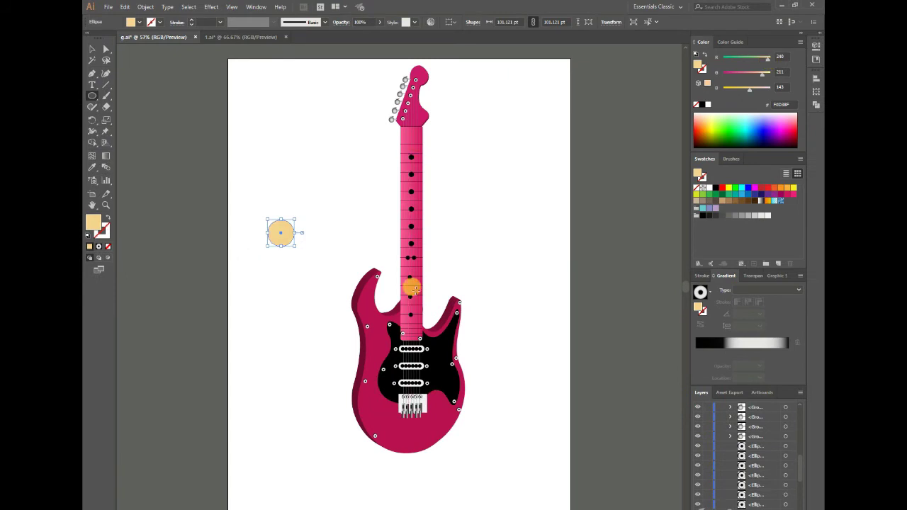
key(v)
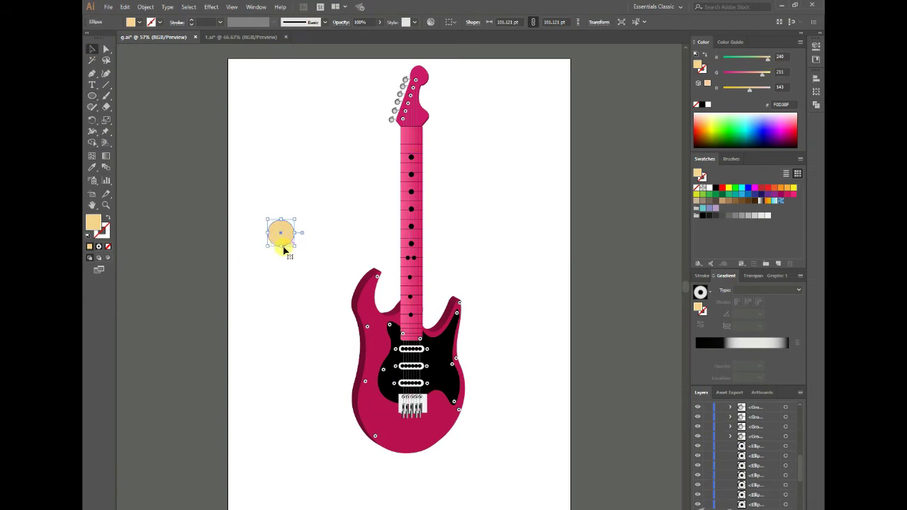
mouse_move(285, 249)
mouse_down()
mouse_move(301, 245)
mouse_move(286, 237)
mouse_up()
click(107, 217)
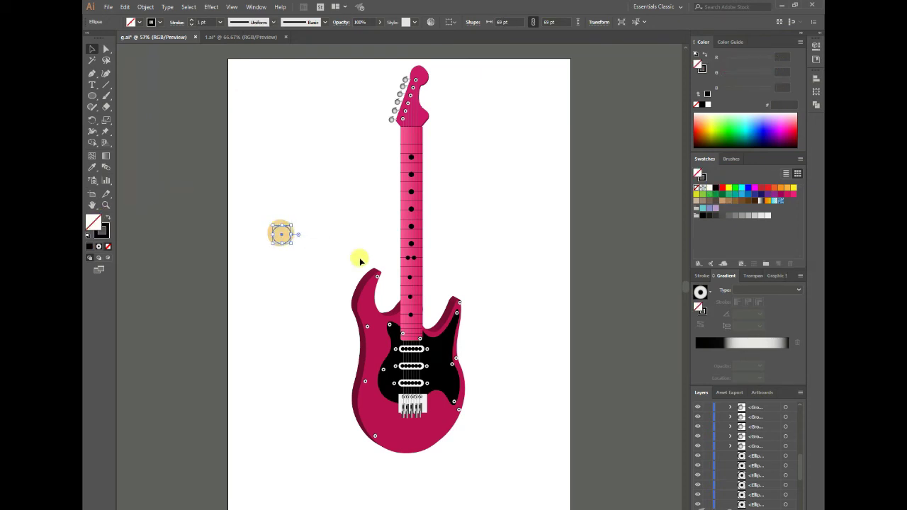
click(339, 214)
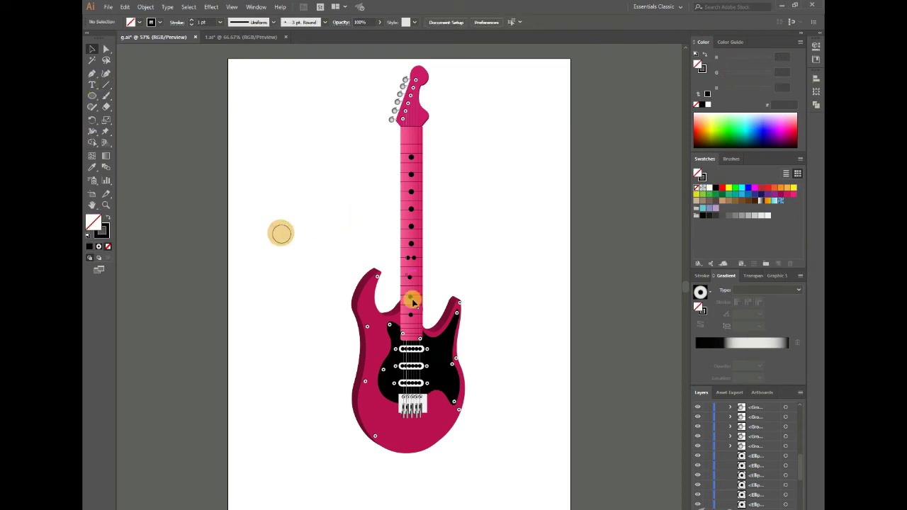
click(106, 49)
drag(395, 272, 286, 225)
click(331, 241)
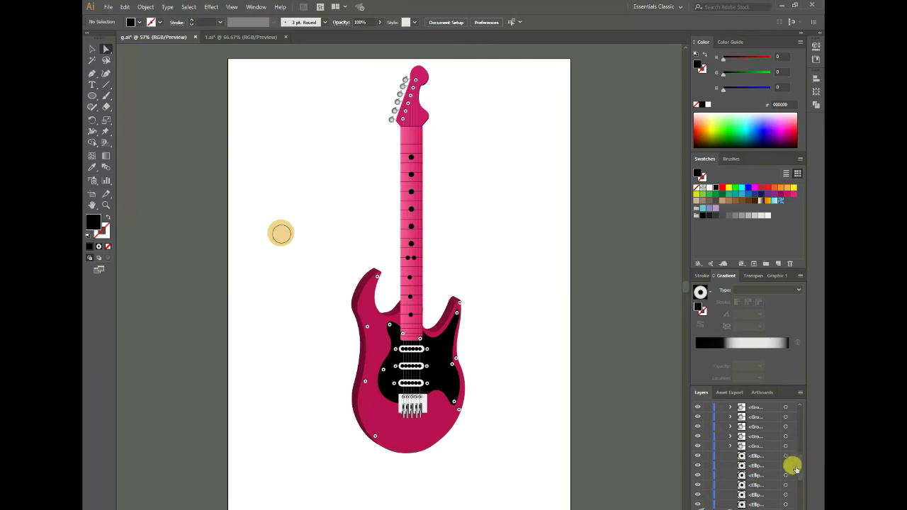
- On Layer 1, draw a beige circle and stack a black-outlined copy on it
scroll(793, 468, up, 5)
click(719, 407)
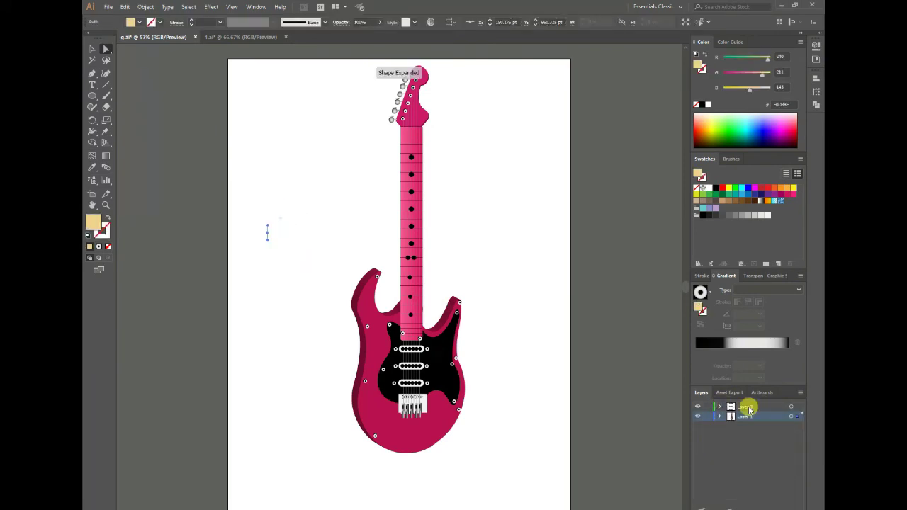
click(744, 416)
key(l)
mouse_move(272, 216)
mouse_down()
mouse_move(315, 264)
mouse_move(302, 246)
mouse_up()
click(92, 49)
click(304, 253)
key(d)
key(slash)
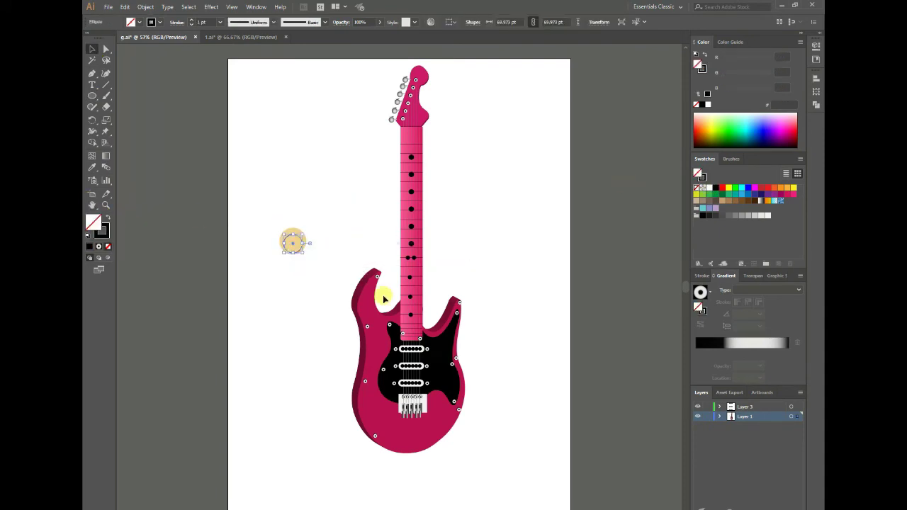
click(447, 237)
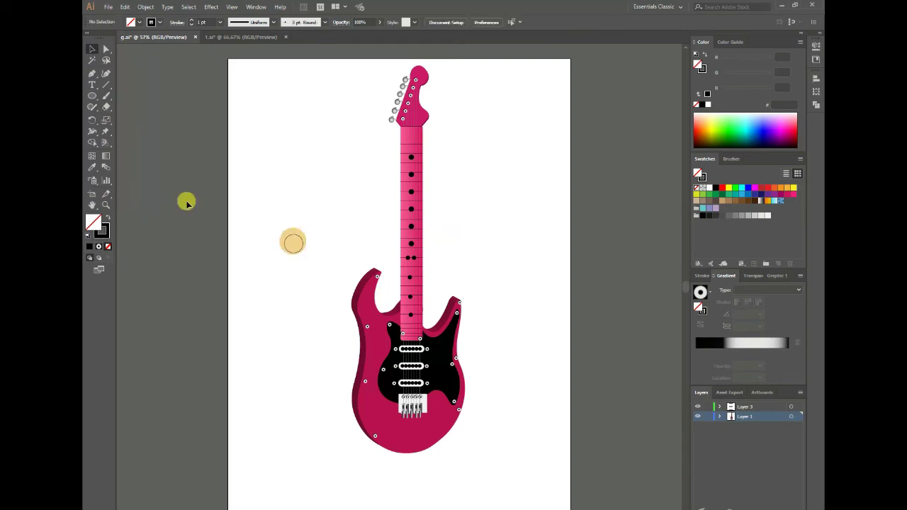
- Ring the knob with small 14.8 pt solid black grip dots
click(92, 96)
drag(293, 241, 303, 234)
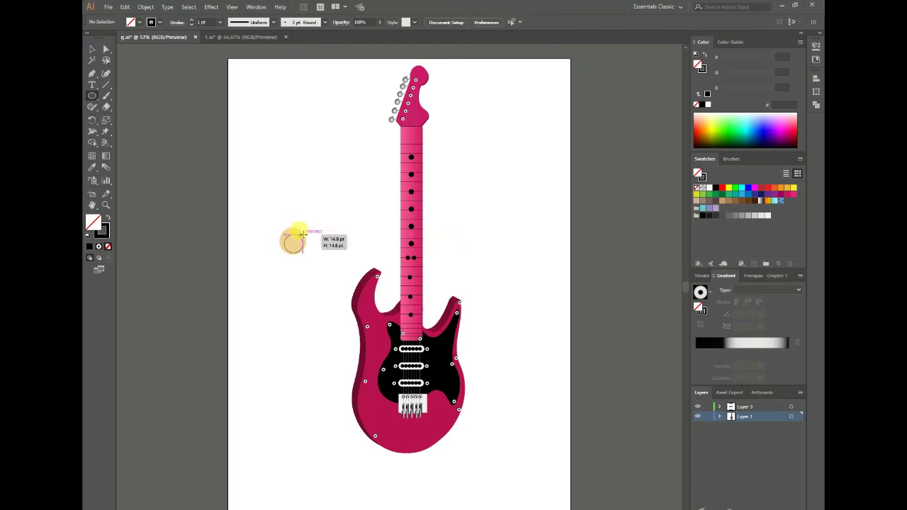
click(107, 217)
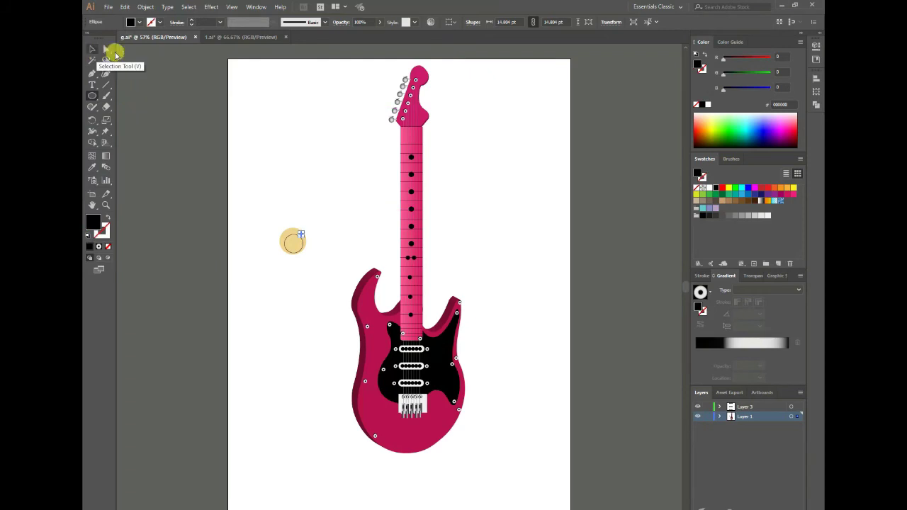
click(93, 48)
click(280, 127)
mouse_move(307, 235)
mouse_down()
mouse_move(284, 241)
mouse_move(288, 234)
mouse_up()
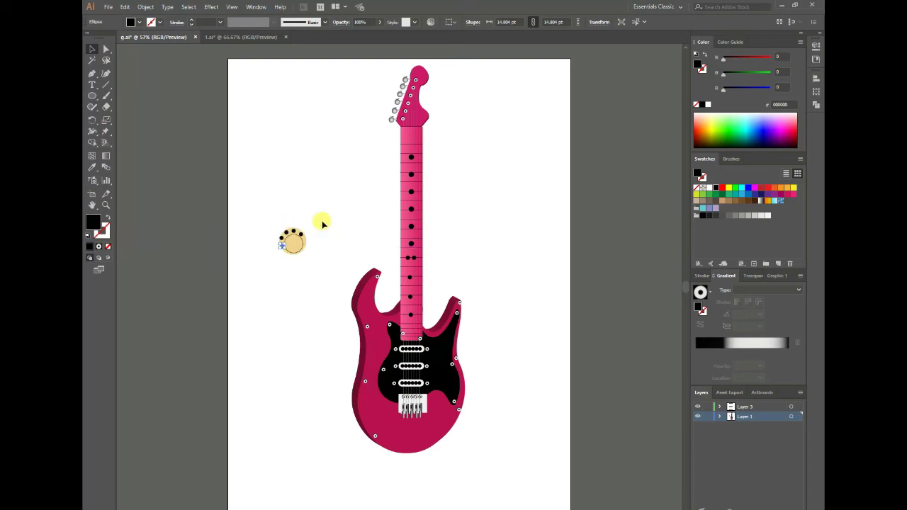
- Select all the knob parts and place copies on the lower pickguard
click(107, 84)
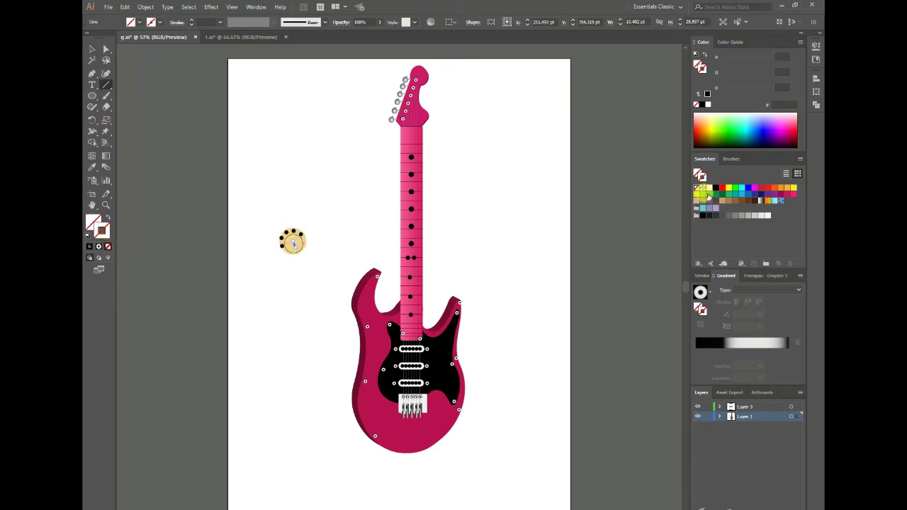
key(v)
mouse_move(257, 205)
mouse_down()
mouse_move(309, 253)
mouse_move(297, 262)
mouse_move(307, 287)
mouse_move(436, 368)
mouse_up()
drag(296, 260, 451, 394)
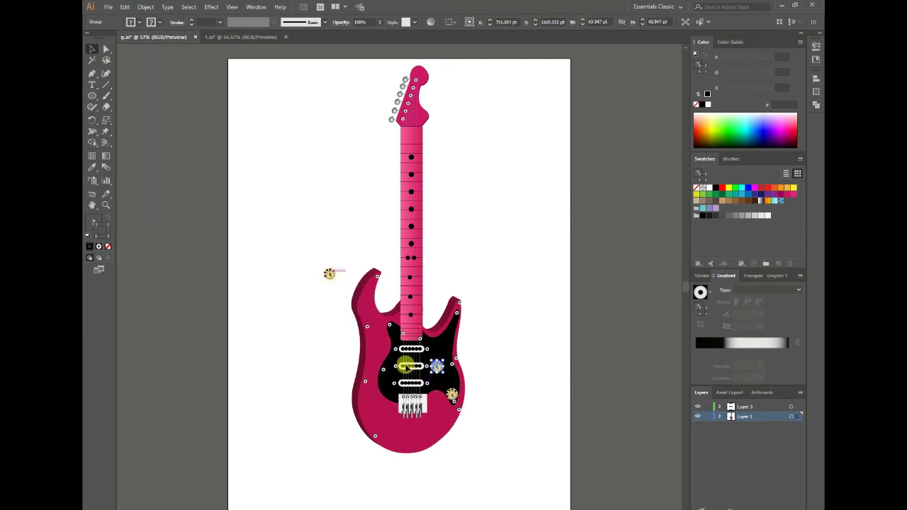
drag(286, 235, 446, 380)
- Draw a small white, outline-free ellipse and position it on the lower guitar body
click(511, 339)
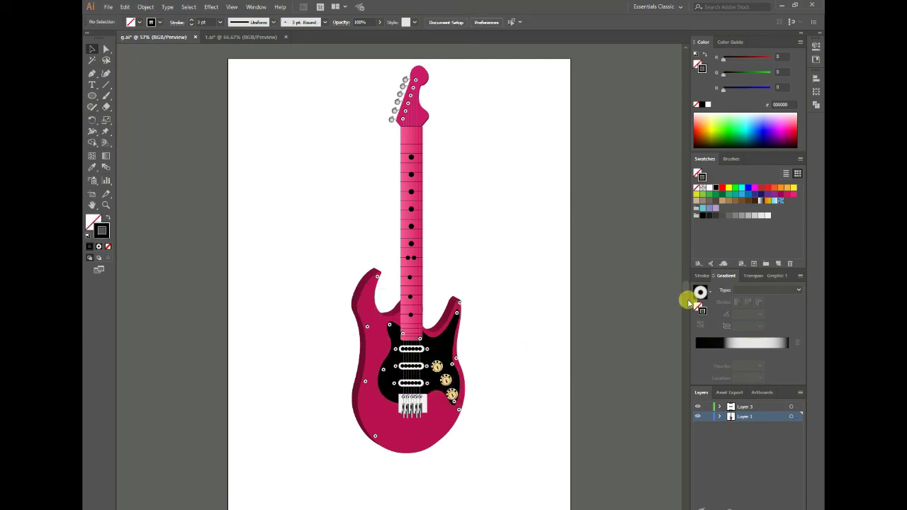
key(l)
drag(434, 426, 436, 429)
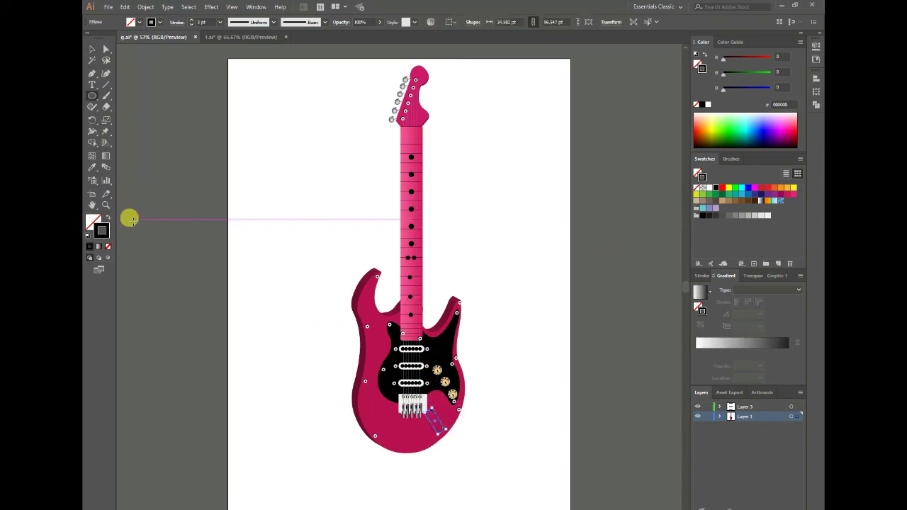
click(106, 216)
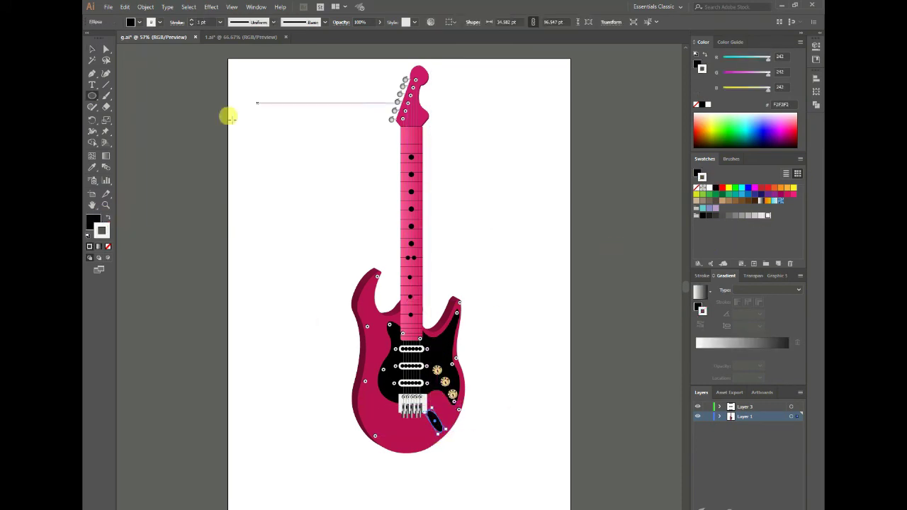
click(95, 226)
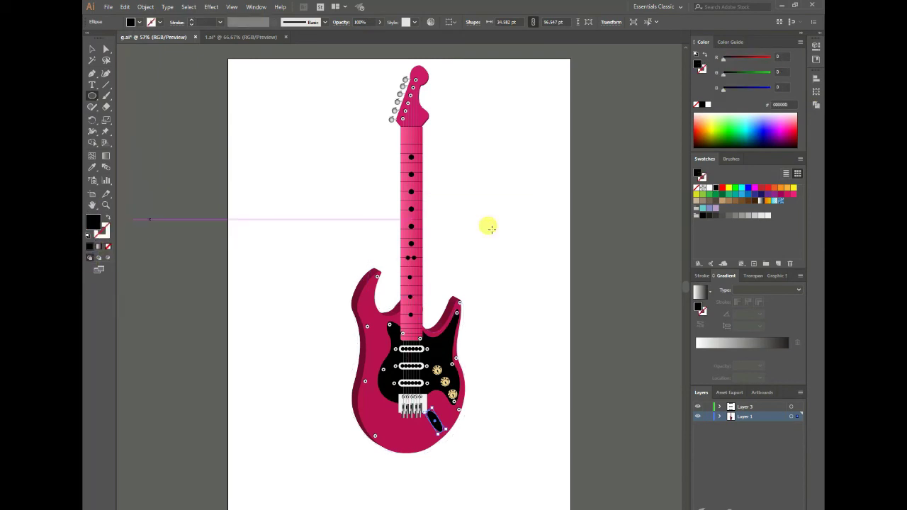
key(v)
click(468, 337)
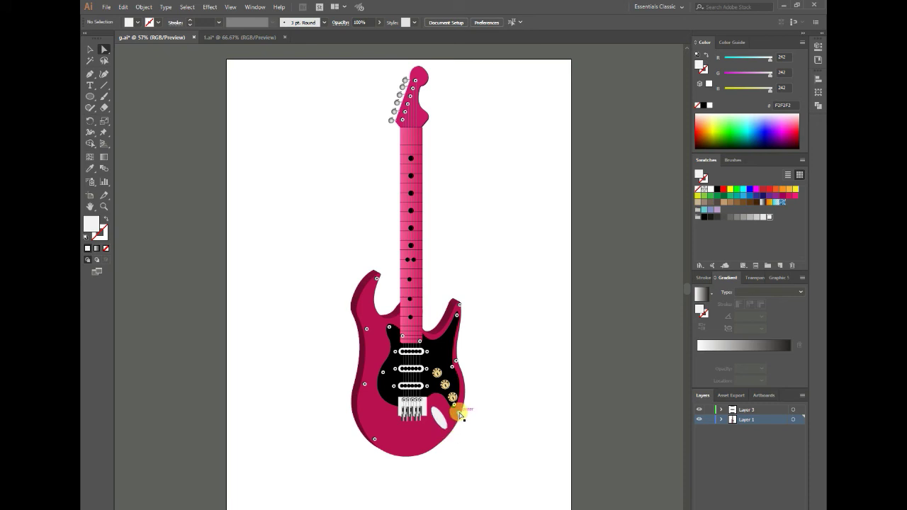
drag(460, 416, 445, 429)
- Reorder the white ellipse in the stack using the right-click Arrange menu
right_click(443, 430)
mouse_move(470, 378)
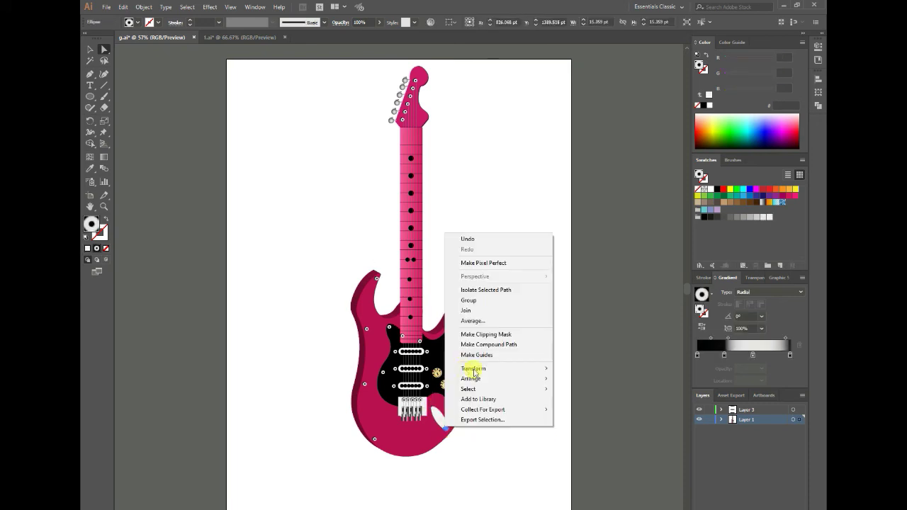
click(530, 371)
click(438, 416)
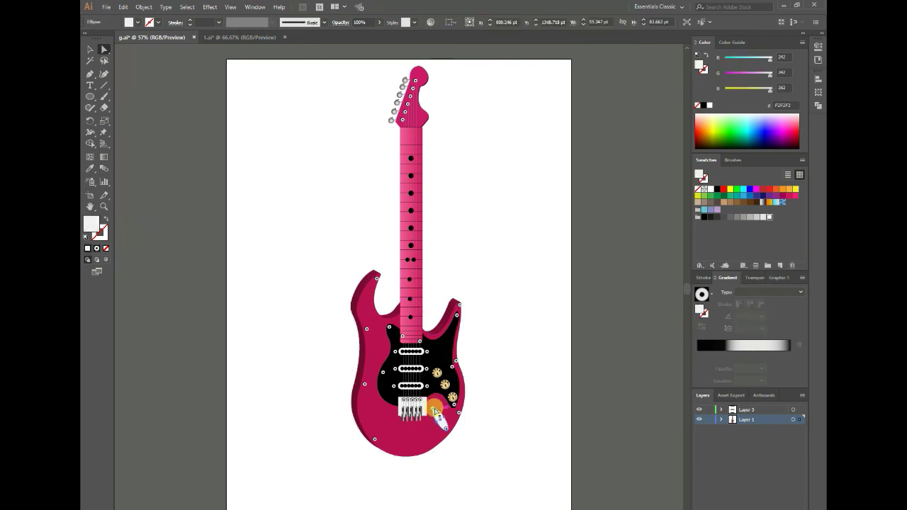
right_click(436, 412)
click(567, 382)
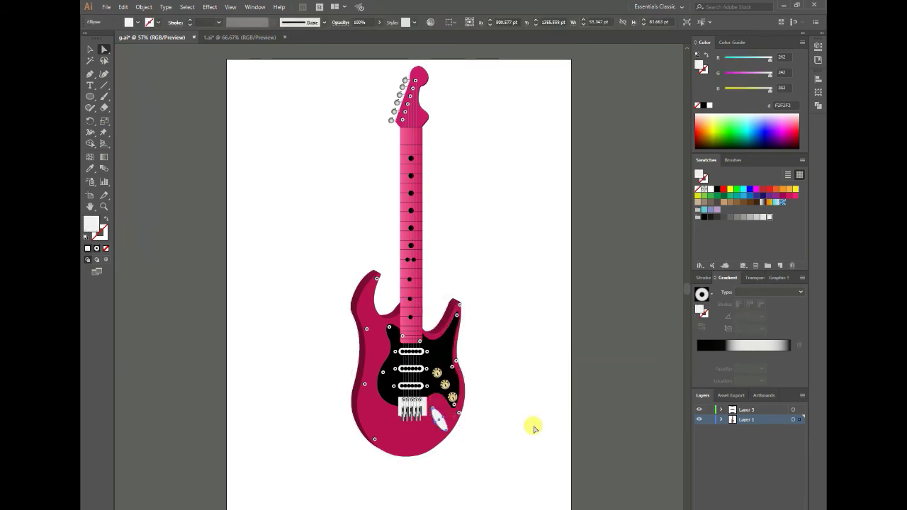
click(494, 428)
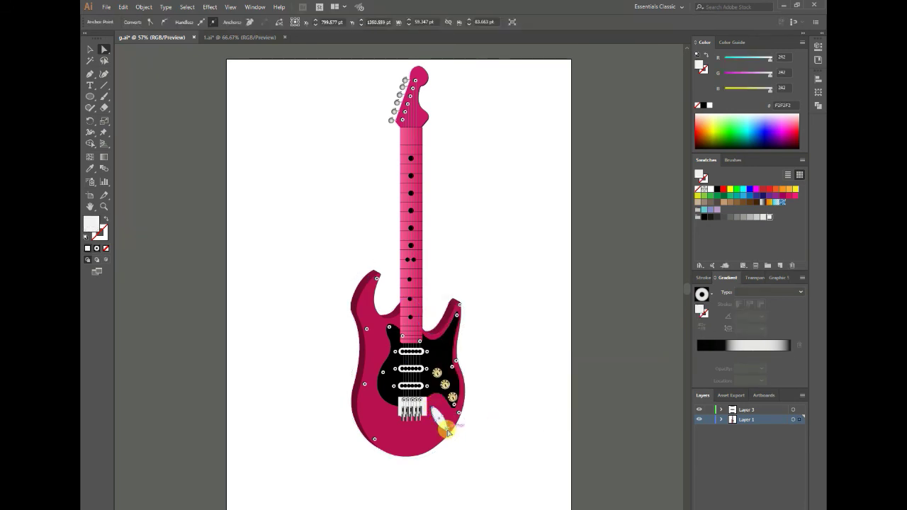
- Nudge the oval plate into place beside the bridge and adjust its stacking again
mouse_move(441, 435)
mouse_down()
mouse_move(437, 425)
mouse_move(443, 434)
mouse_up()
click(444, 430)
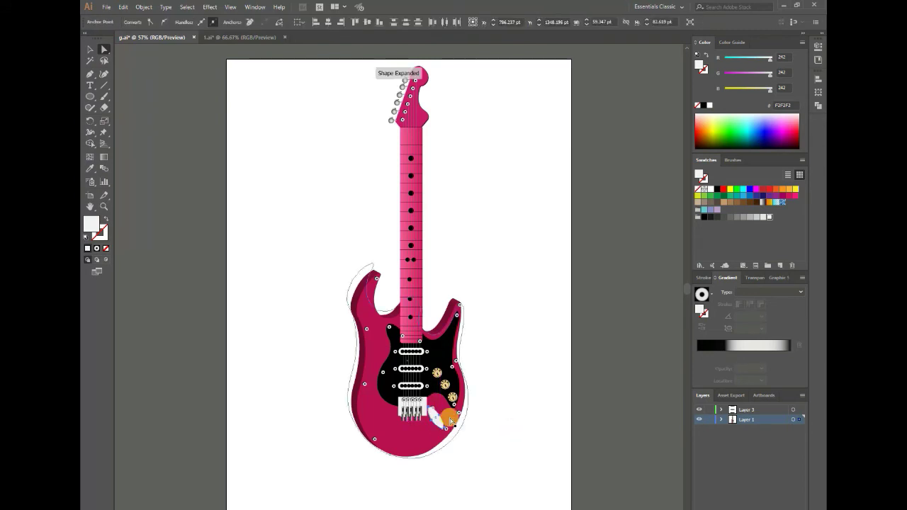
click(90, 48)
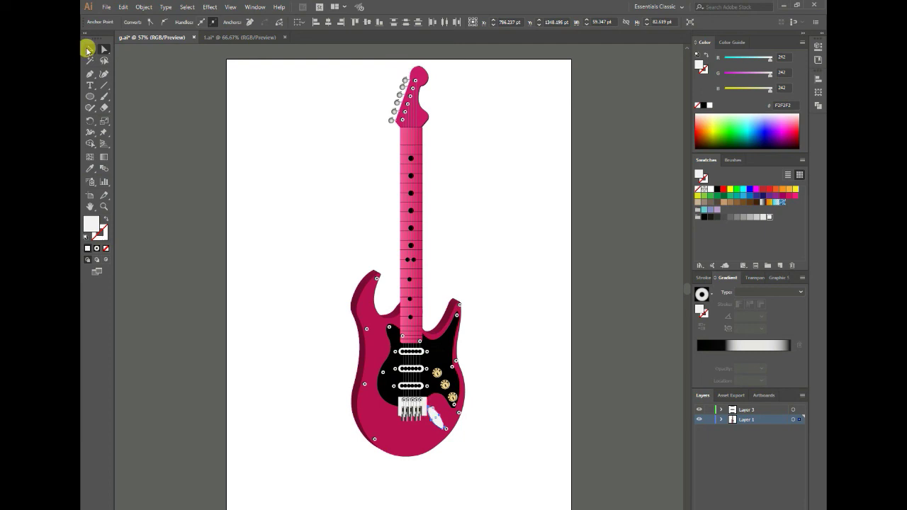
click(440, 425)
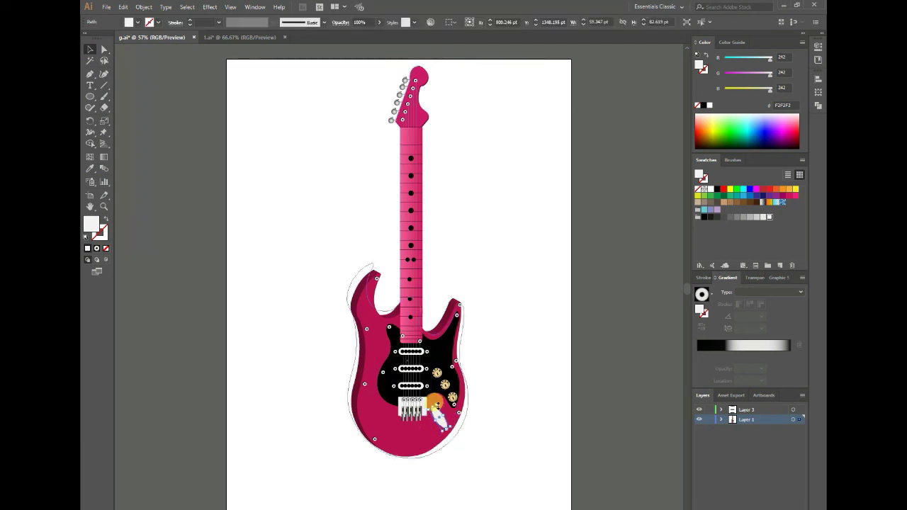
click(496, 440)
drag(433, 410, 436, 415)
click(517, 403)
right_click(435, 414)
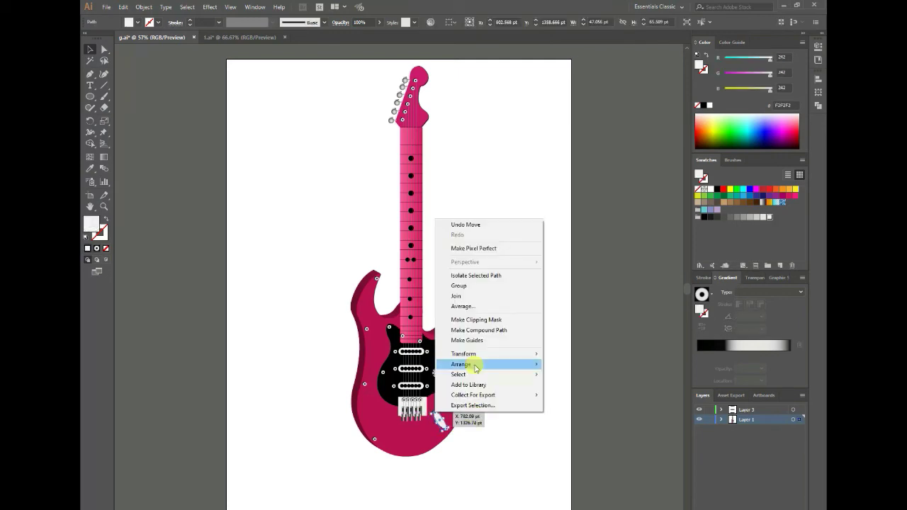
click(486, 430)
right_click(436, 417)
click(526, 442)
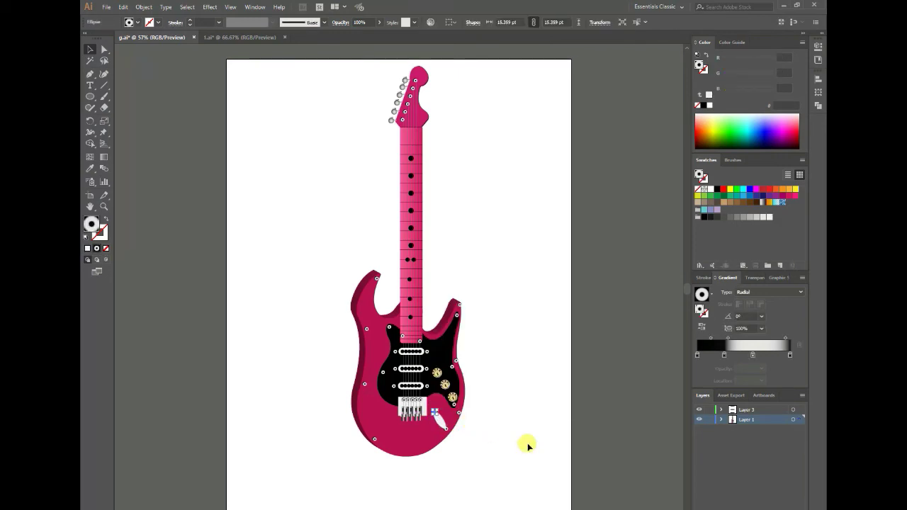
right_click(436, 417)
click(550, 341)
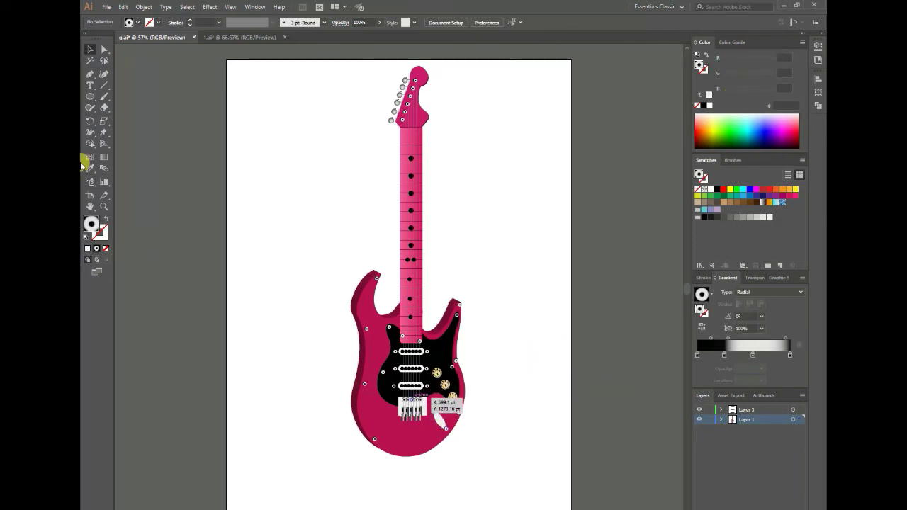
click(90, 74)
- Zoom in and draw a grey B3B3B3 leaf-shaped jack on the oval plate
key(z)
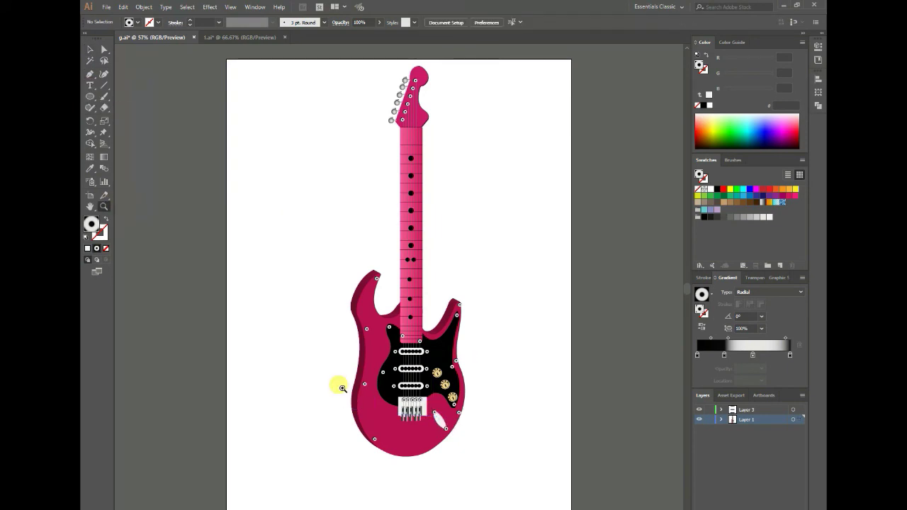
drag(338, 385, 431, 419)
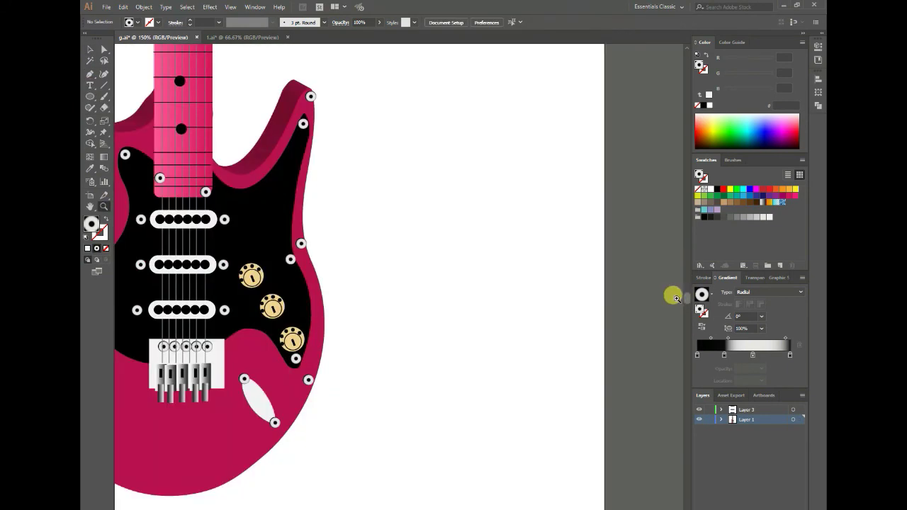
click(90, 74)
drag(246, 381, 255, 390)
drag(268, 431, 250, 396)
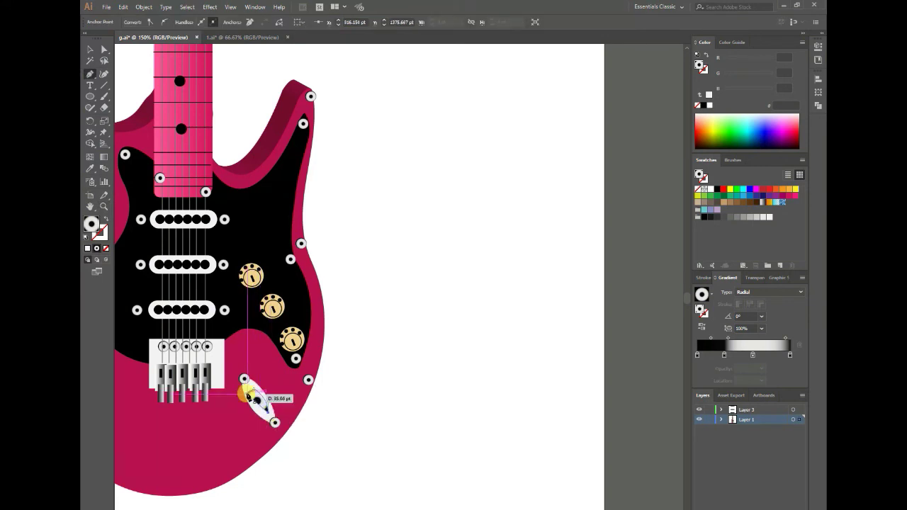
click(750, 217)
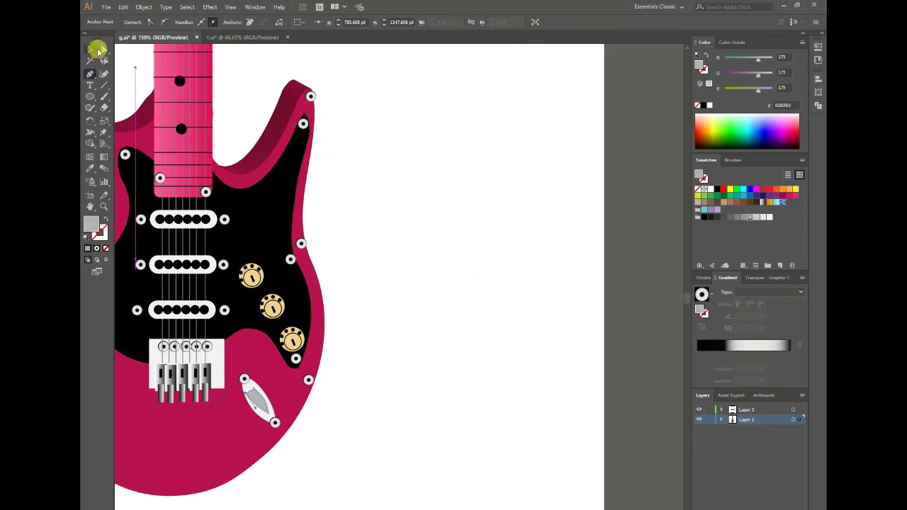
click(104, 49)
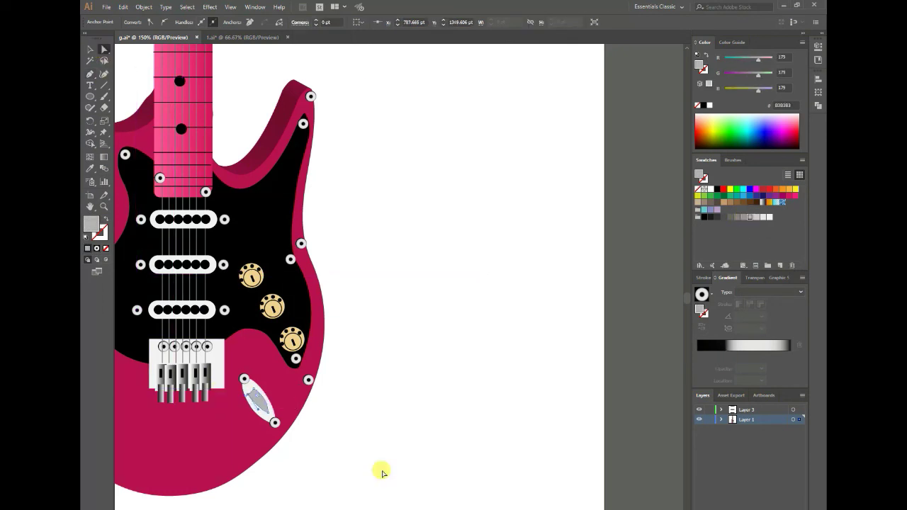
click(253, 408)
click(364, 425)
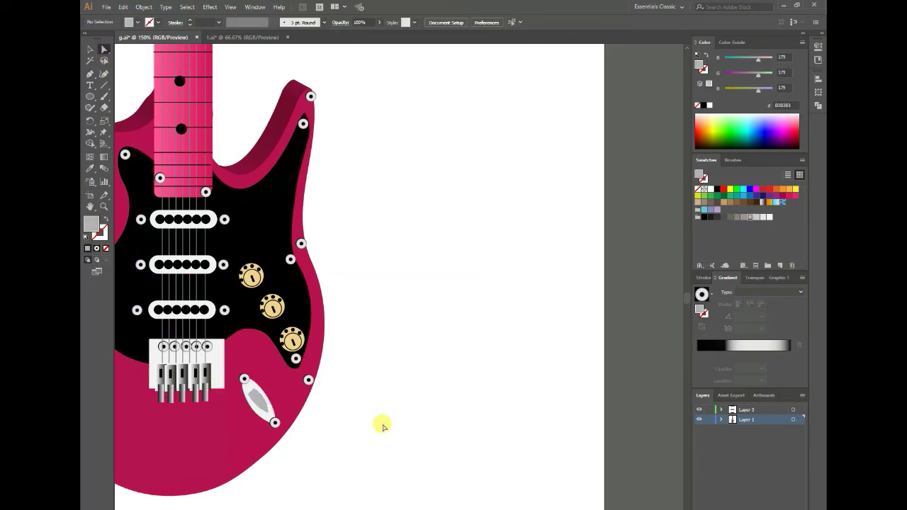
click(89, 51)
click(270, 381)
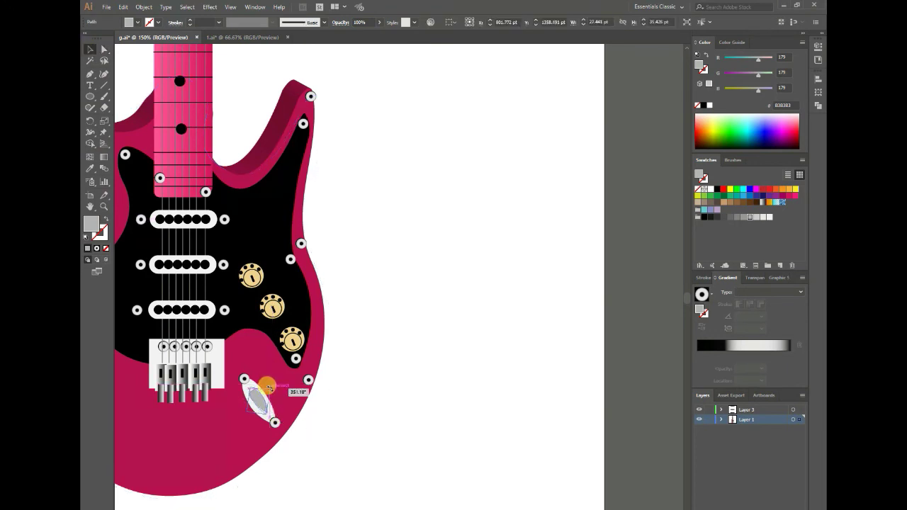
click(375, 452)
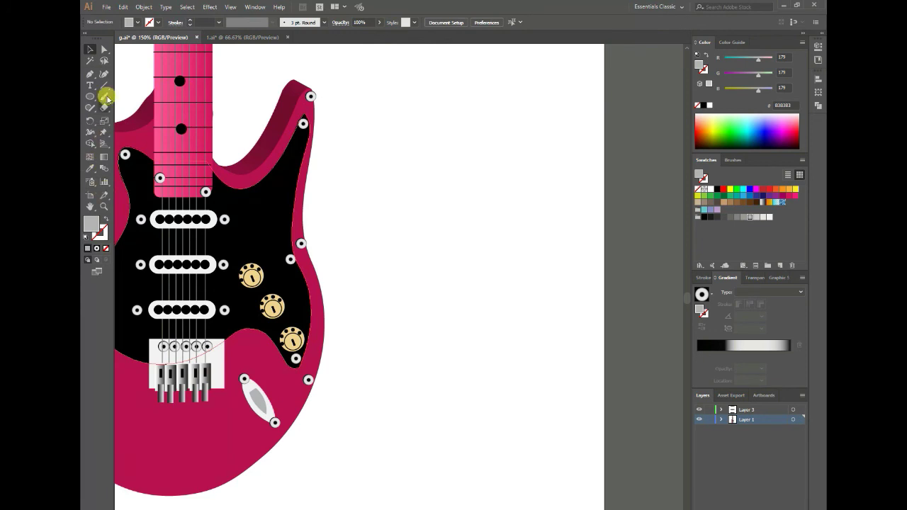
- Draw a dark 5 pt line across the grey leaf
click(104, 85)
click(87, 234)
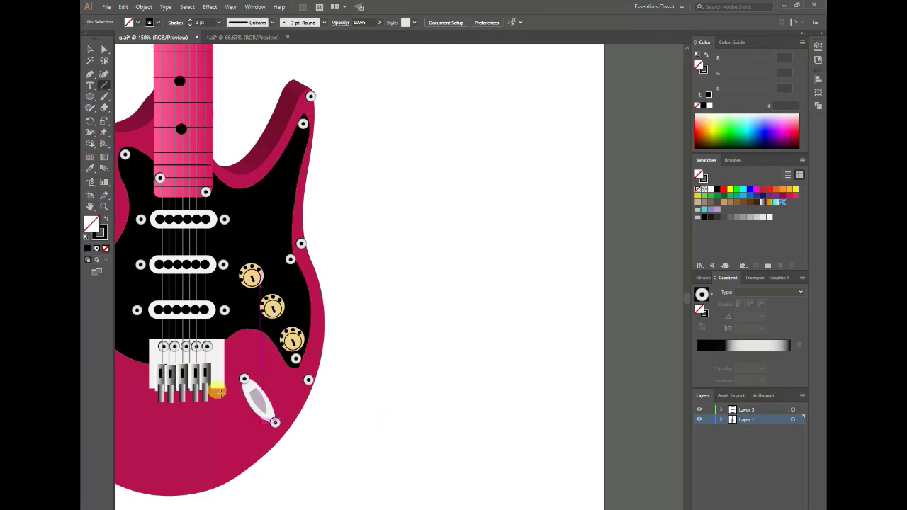
click(99, 233)
drag(252, 392, 268, 413)
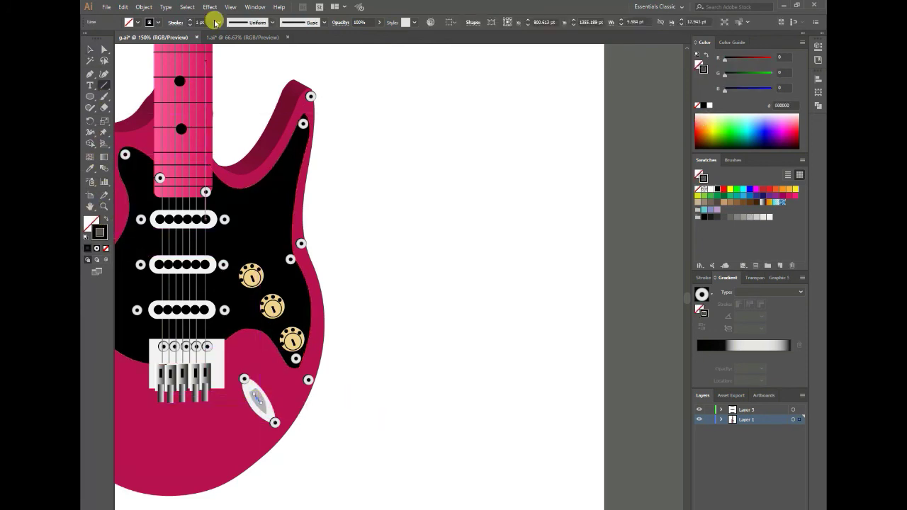
click(215, 22)
click(229, 99)
click(89, 49)
click(473, 390)
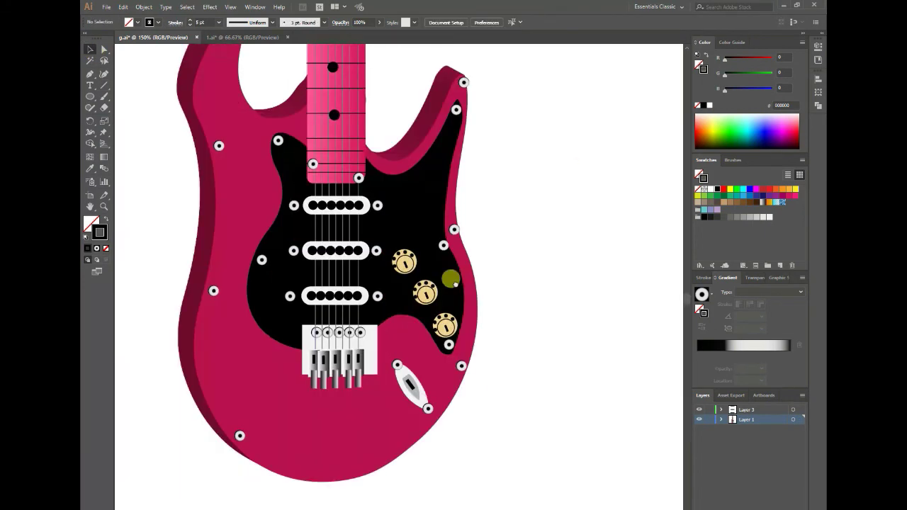
- Slide the neck screws down to the base of the neck
drag(315, 164, 317, 178)
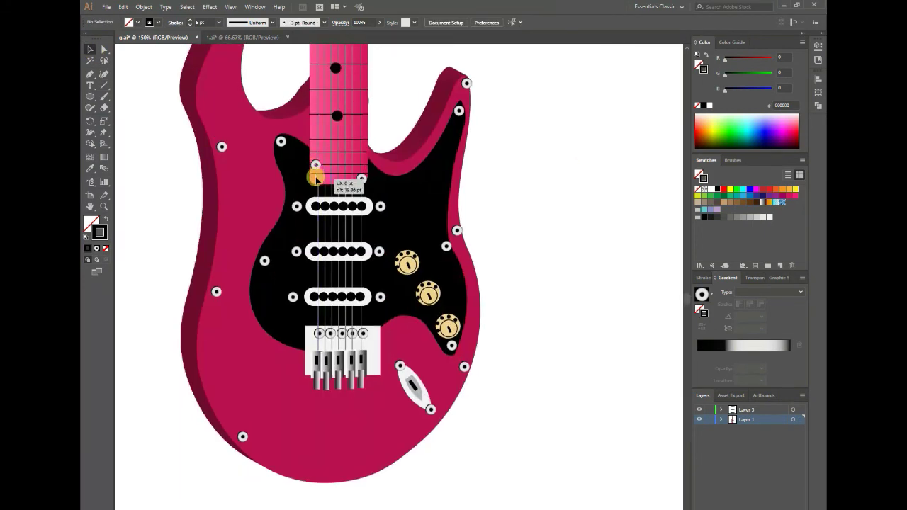
click(364, 150)
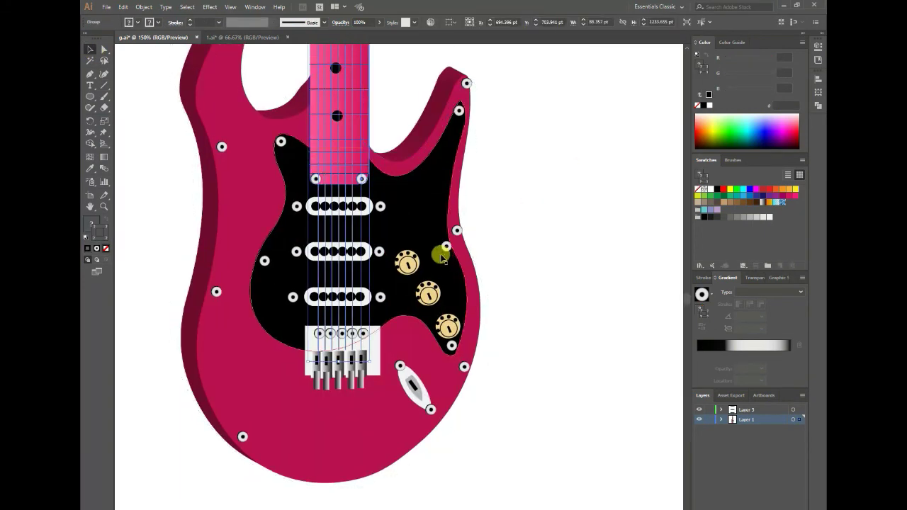
click(540, 268)
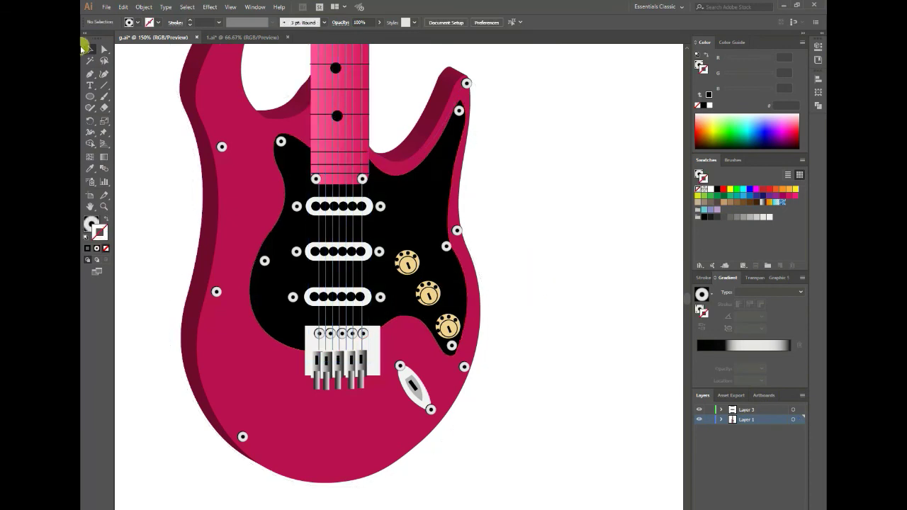
- Zoom out to the full artboard and Alt-drag a copy of the whole guitar leftward
alt+click(307, 324)
alt+click(283, 265)
alt+click(458, 307)
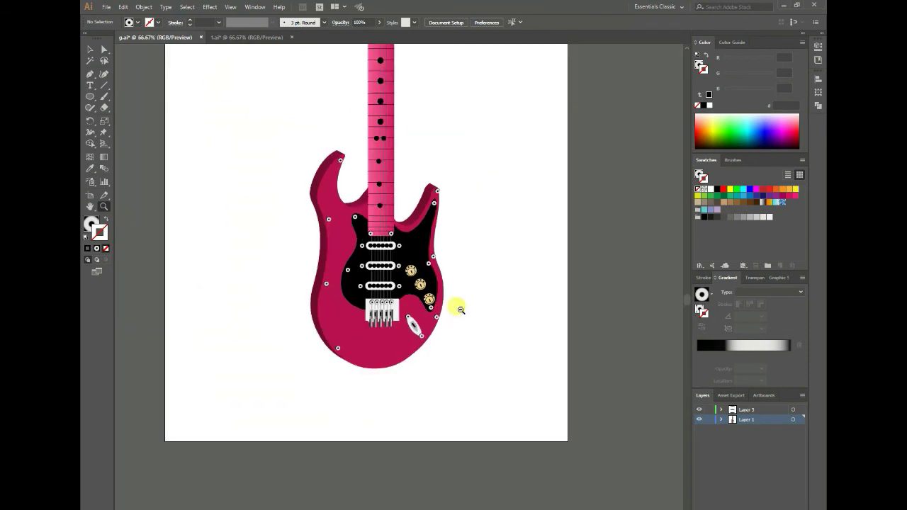
click(90, 49)
scroll(553, 198, up, 1)
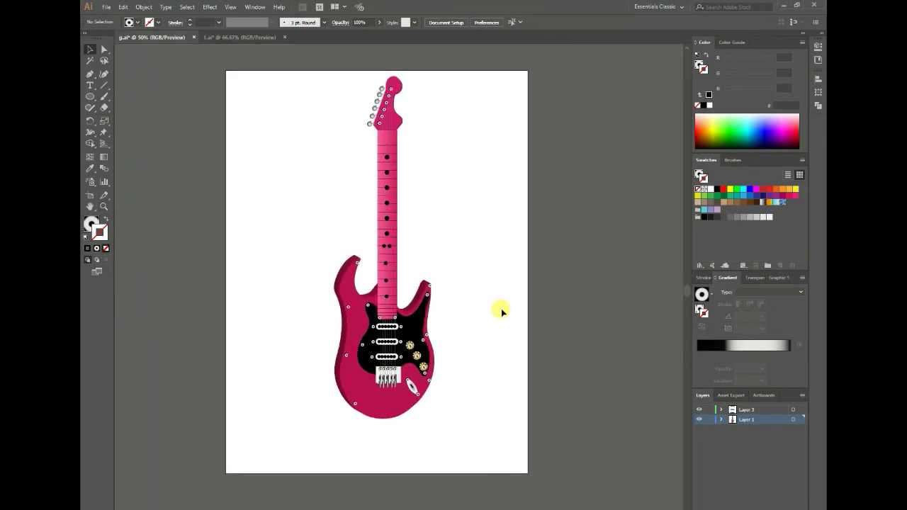
drag(410, 324, 331, 330)
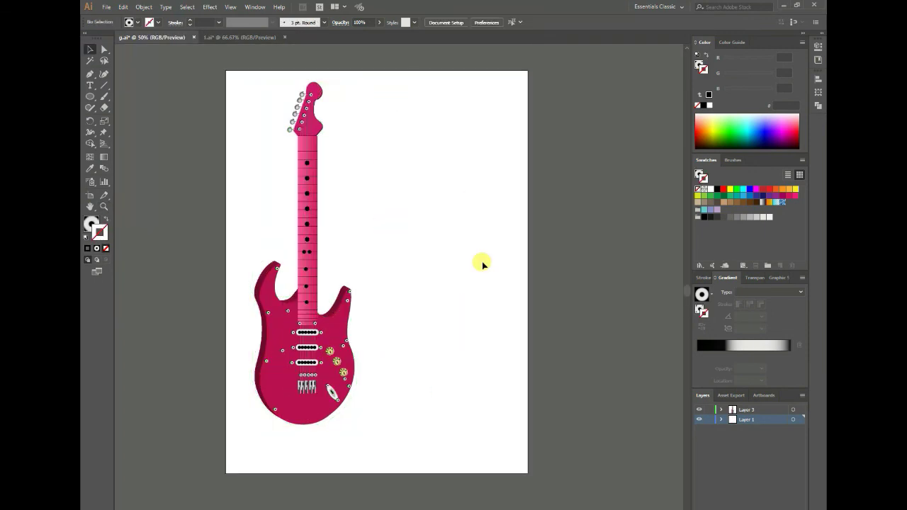
key(ctrl+z)
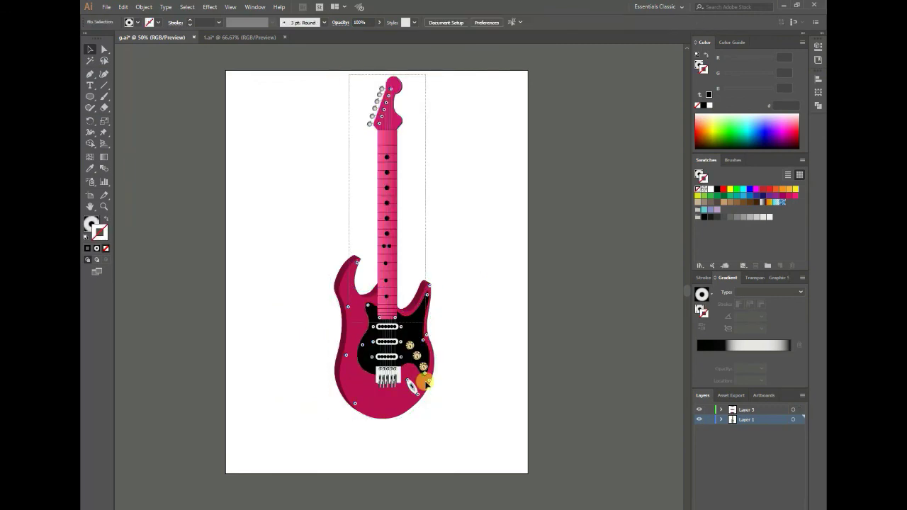
click(411, 114)
drag(389, 384, 307, 410)
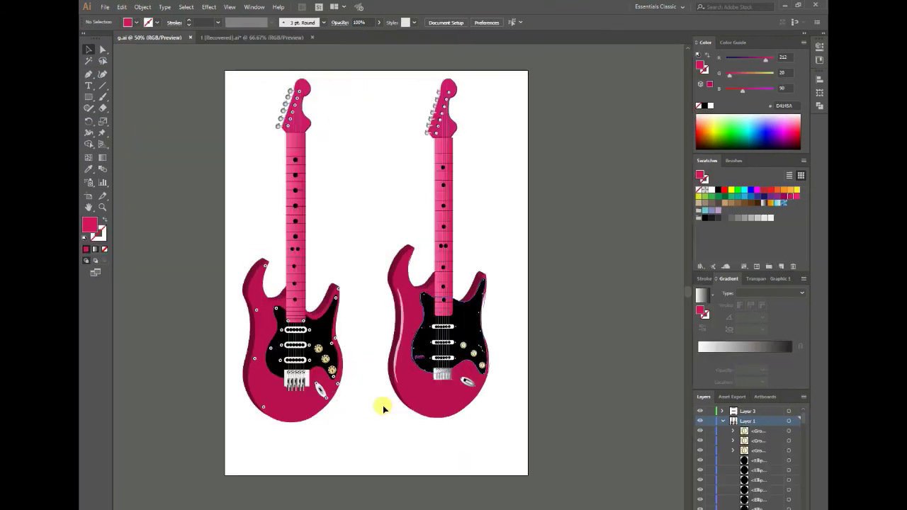
- Turn the copied guitar's body and neck solid yellow, removing the pink gradient stop
click(441, 414)
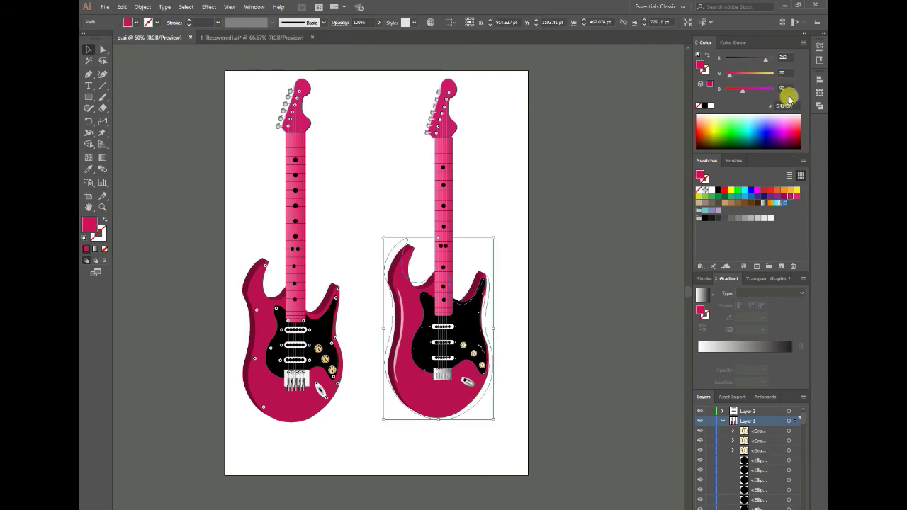
click(796, 190)
click(444, 264)
click(797, 191)
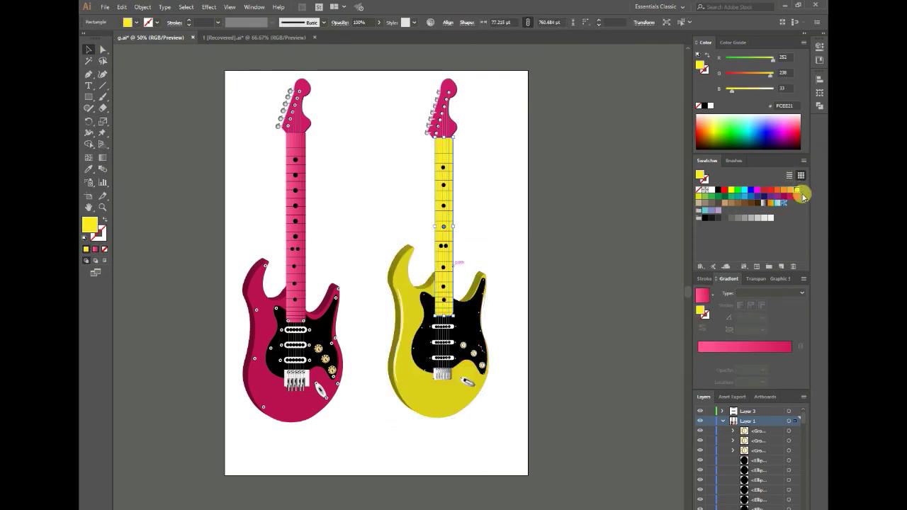
click(722, 347)
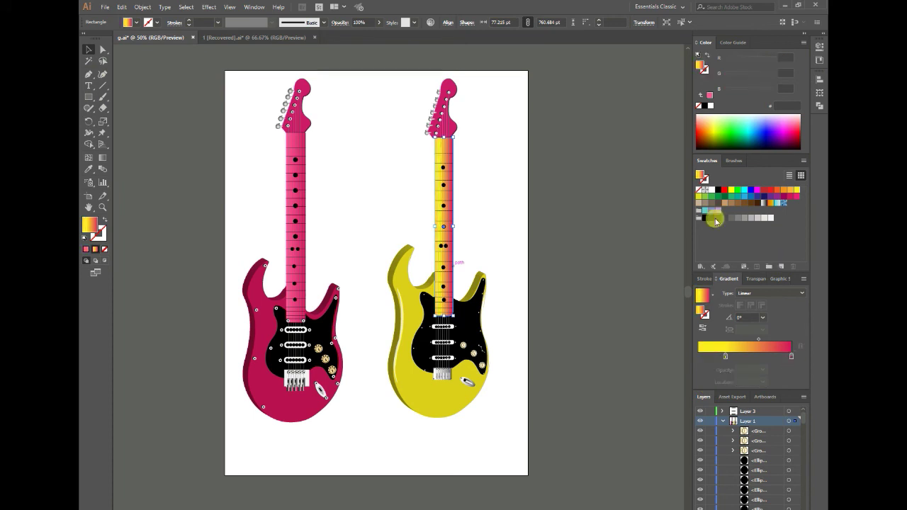
click(699, 355)
drag(792, 356, 792, 373)
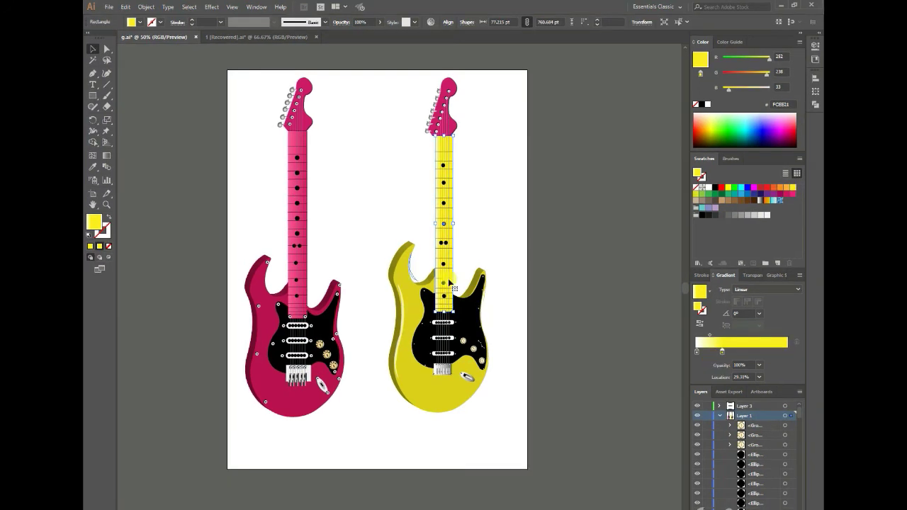
click(510, 301)
- Undo the highlight reshape and fill the headstock yellow
drag(444, 280, 412, 250)
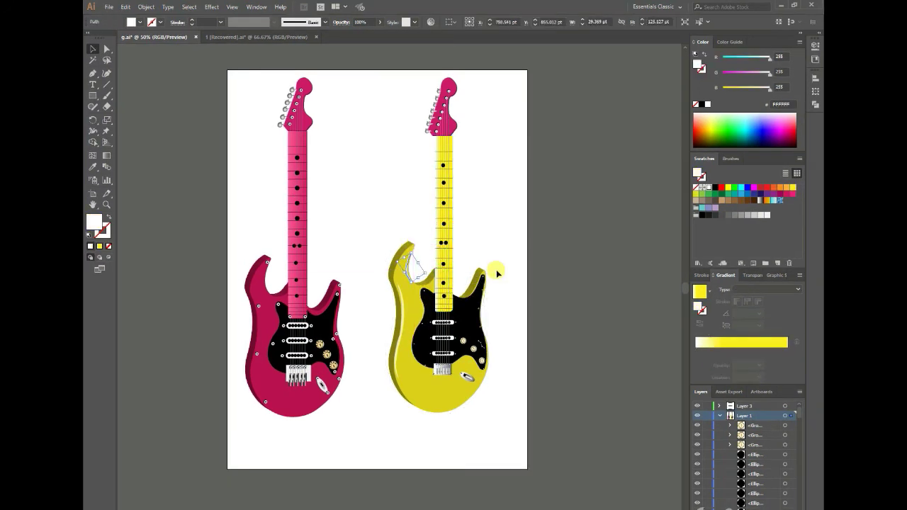
key(ctrl+z)
key(ctrl+z)
key(ctrl+z)
key(ctrl+z)
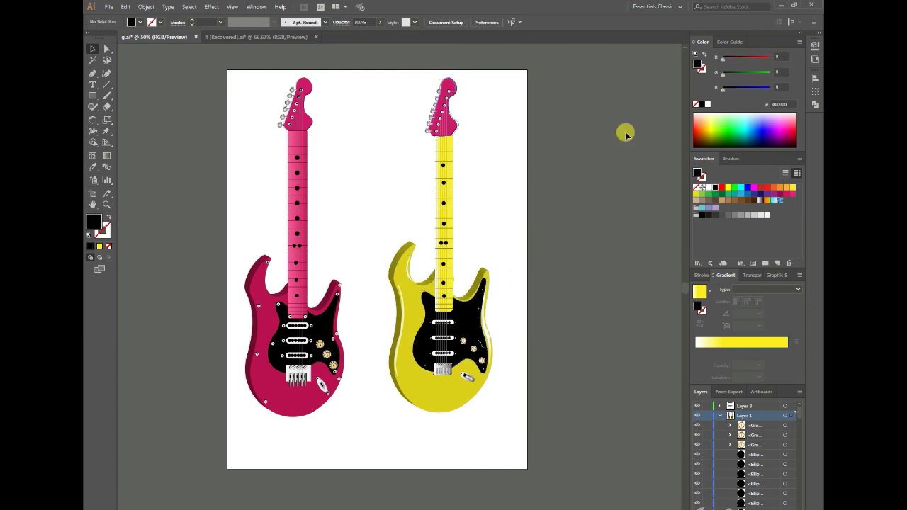
click(793, 187)
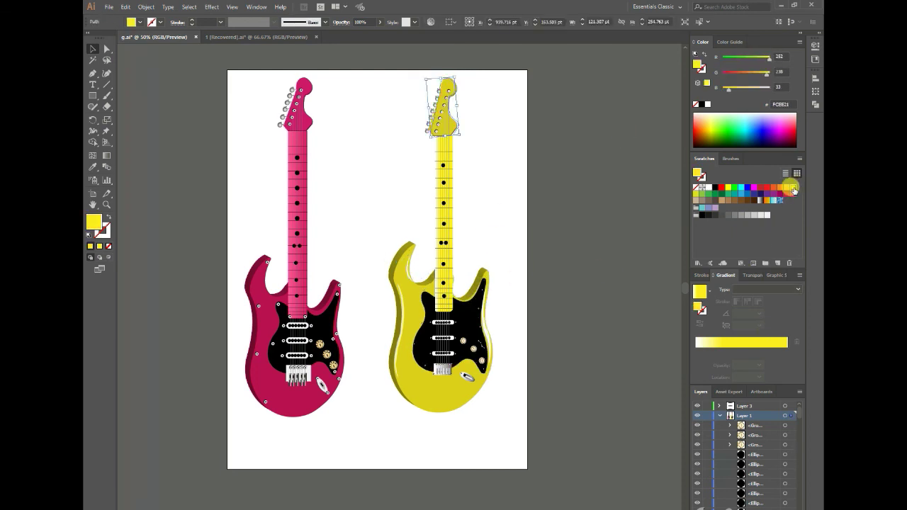
click(644, 224)
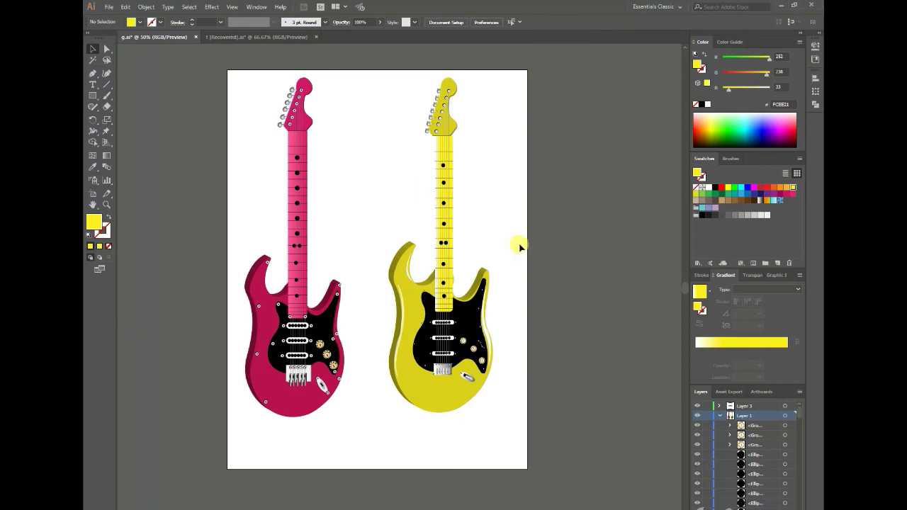
- Add a new layer and draw a black rectangle covering the whole artboard
click(720, 416)
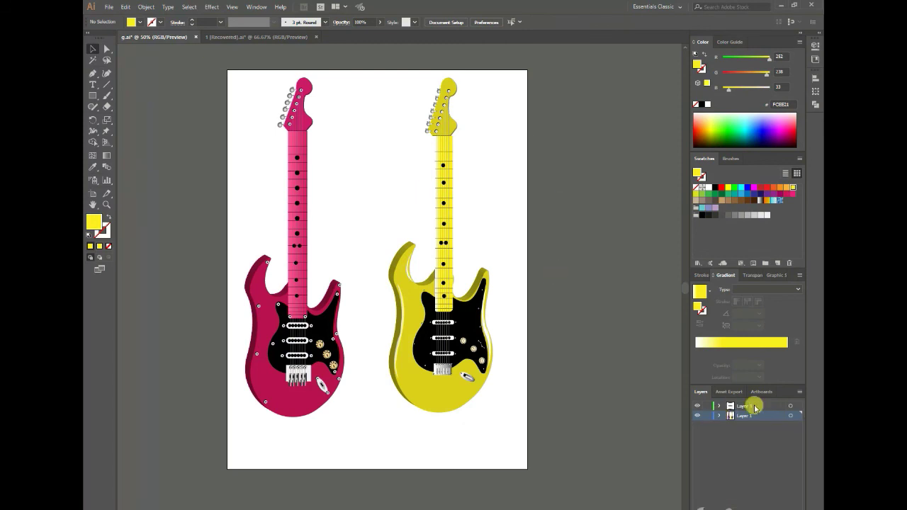
click(777, 504)
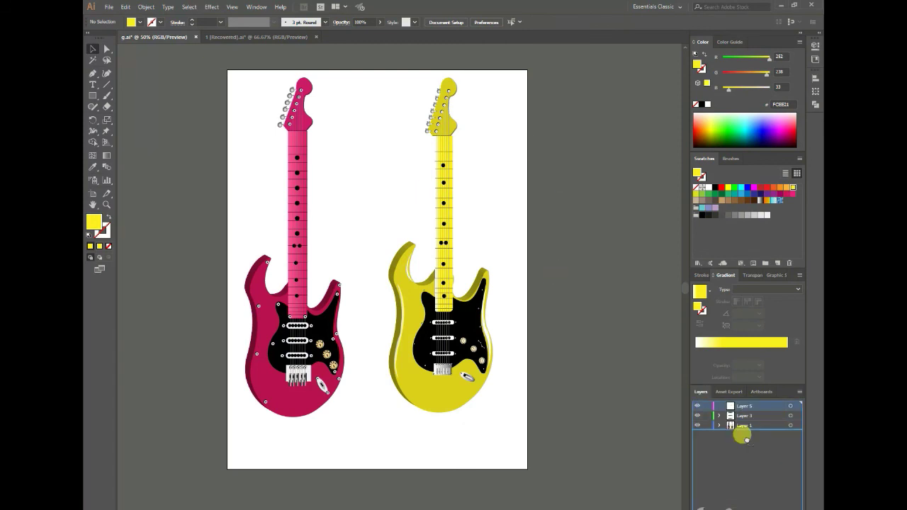
key(m)
drag(226, 67, 528, 469)
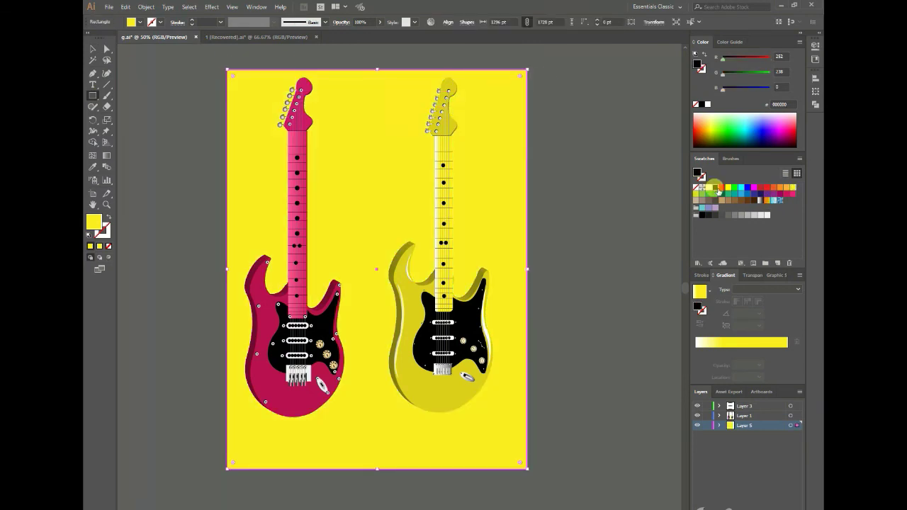
key(v)
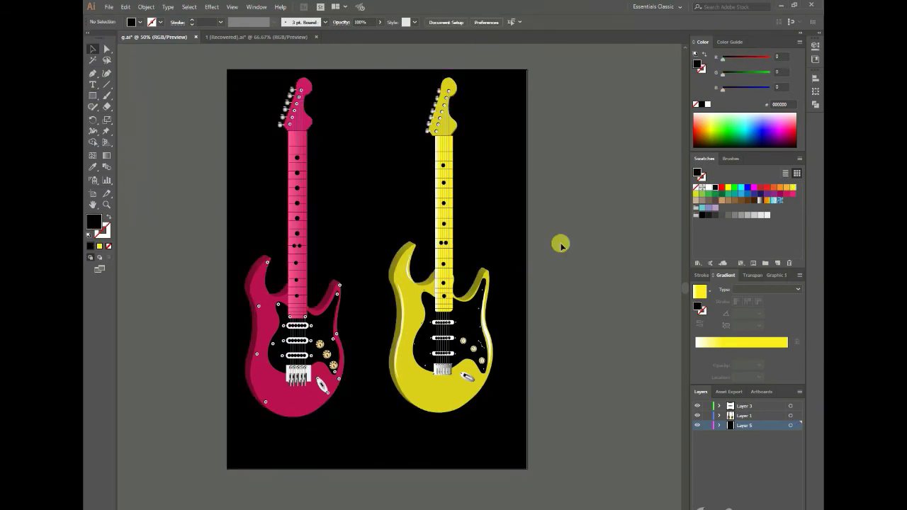
click(252, 78)
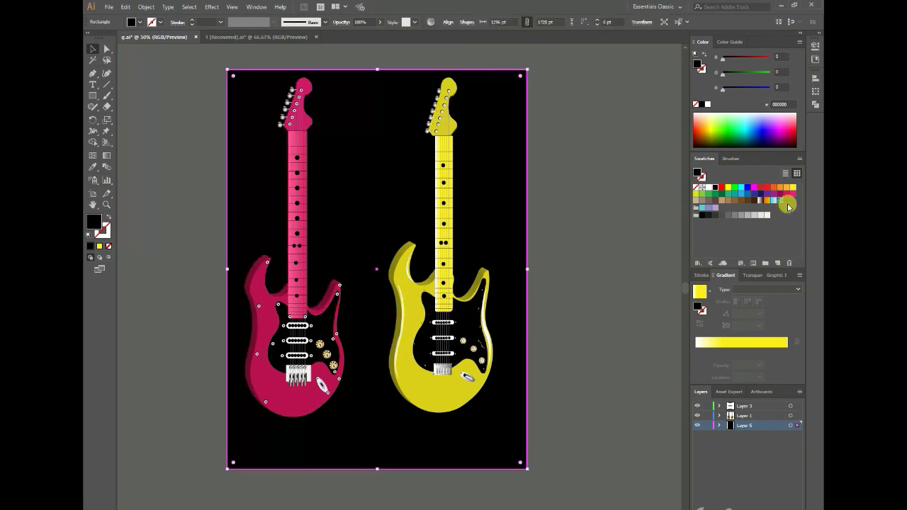
drag(249, 76, 347, 418)
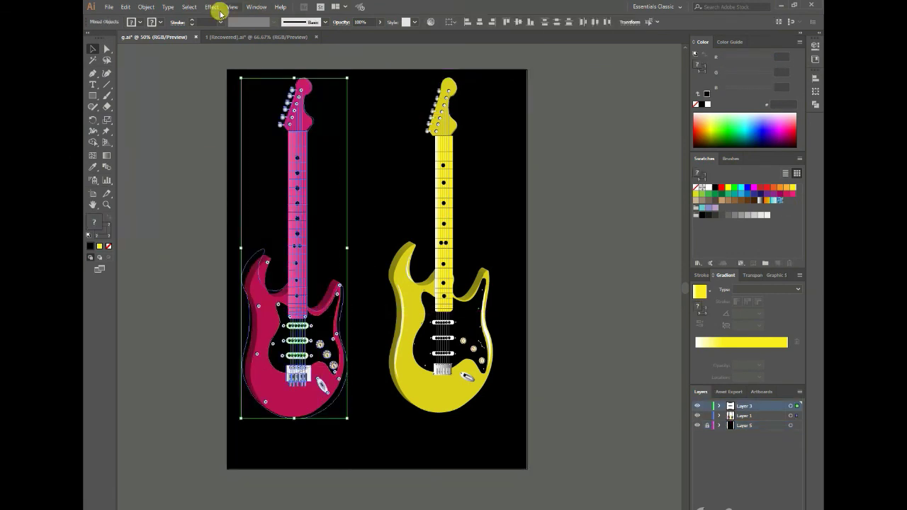
- Give the pink guitar a white drop shadow with 13 pt X and Y offsets
click(212, 6)
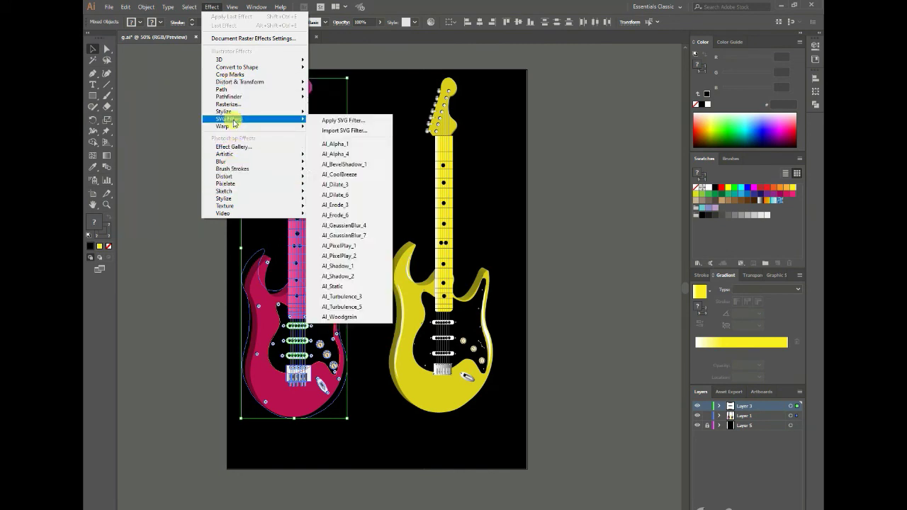
mouse_move(224, 112)
click(336, 113)
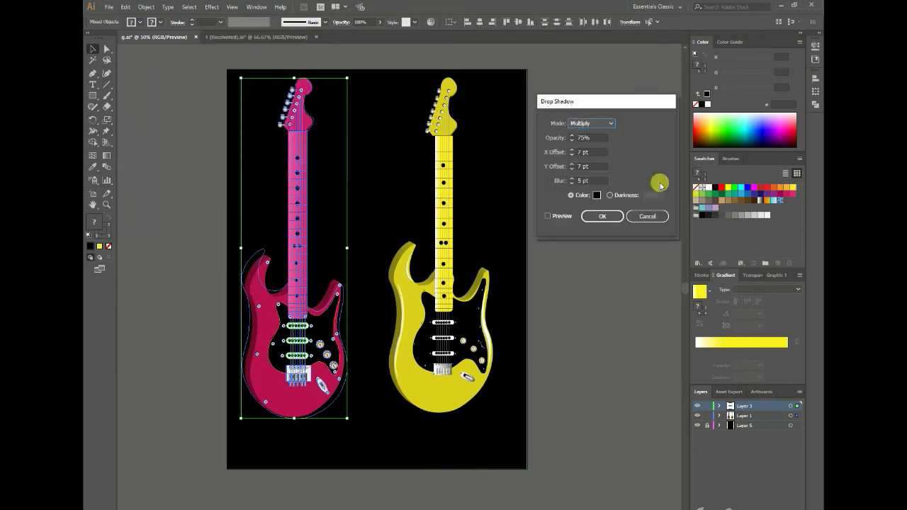
click(597, 194)
click(618, 284)
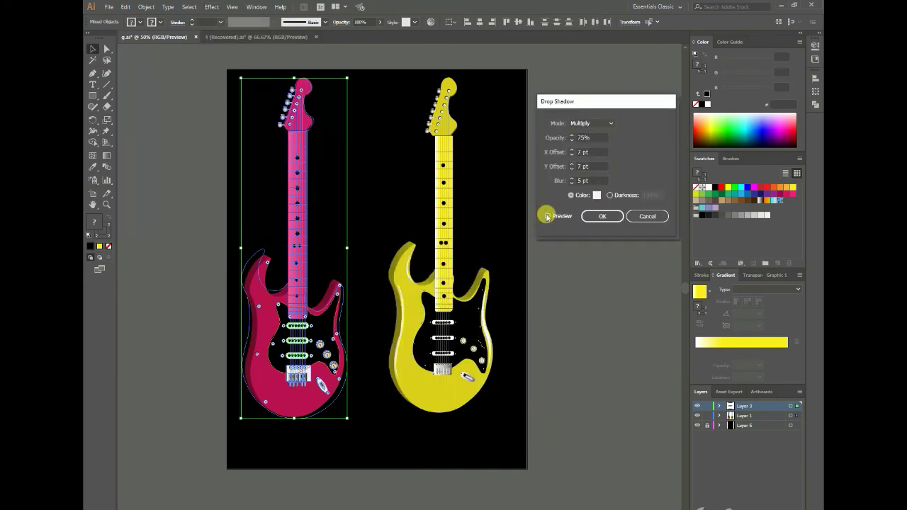
click(573, 166)
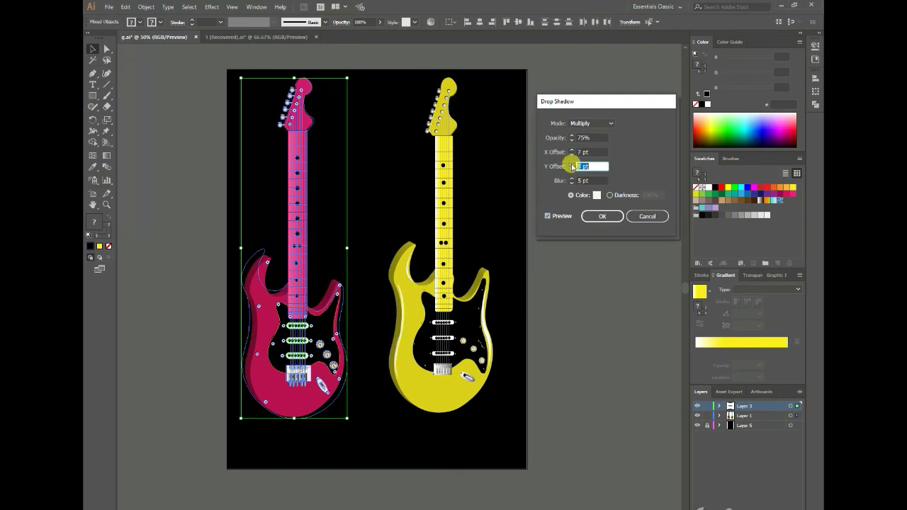
key(Up)
key(Up)
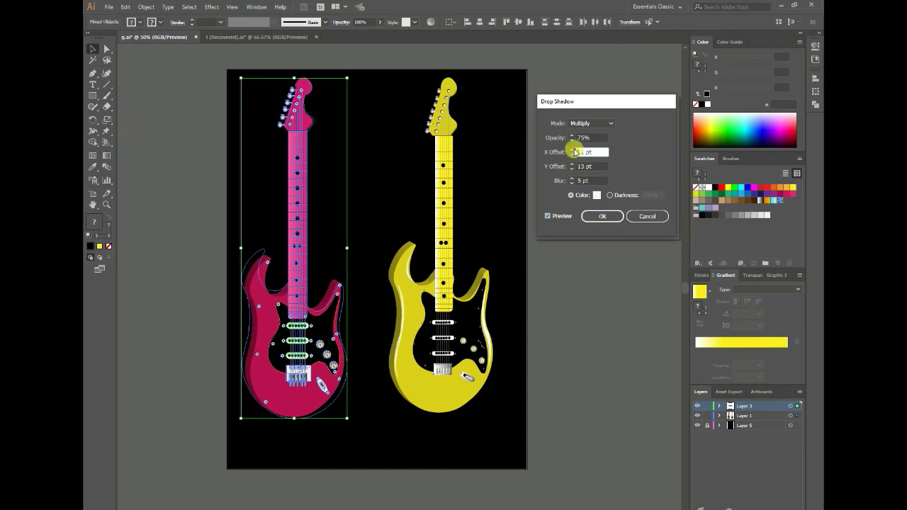
click(602, 217)
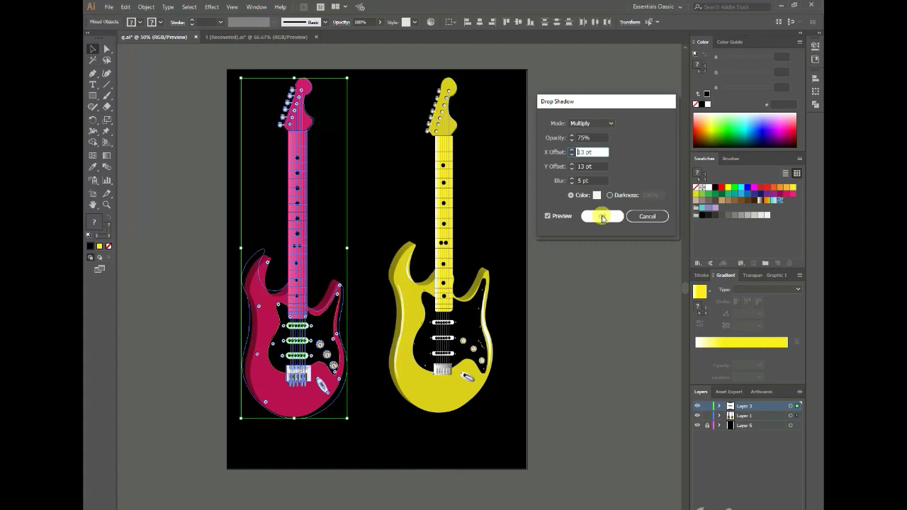
click(602, 217)
click(584, 207)
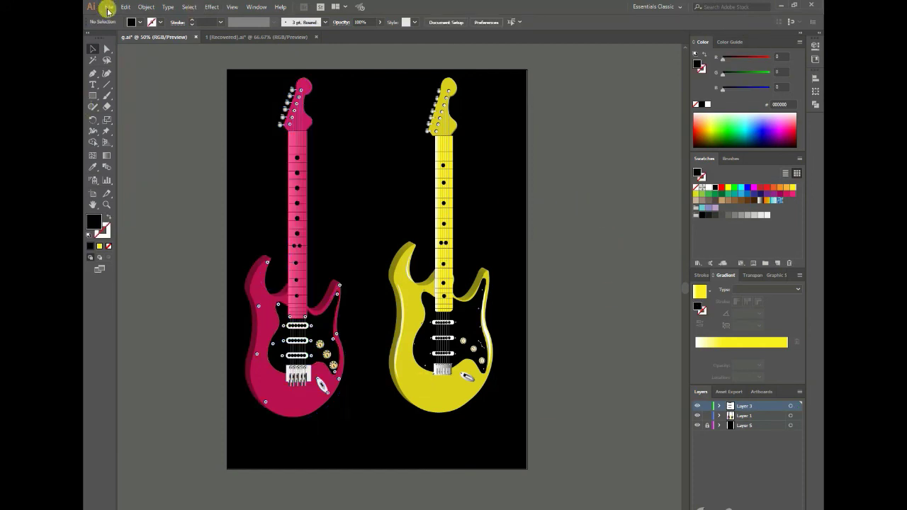
- Fill the background with a white-to-black gradient, trying radial before settling on linear
click(790, 425)
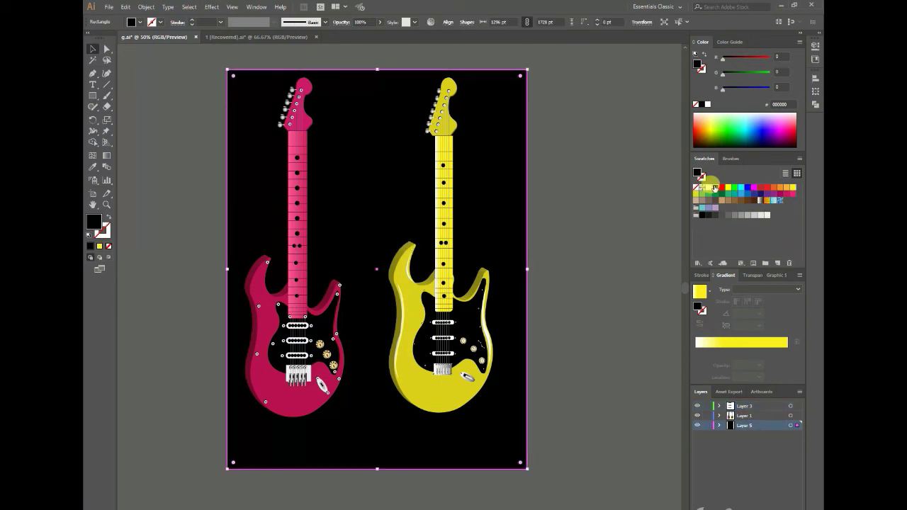
click(710, 352)
click(742, 334)
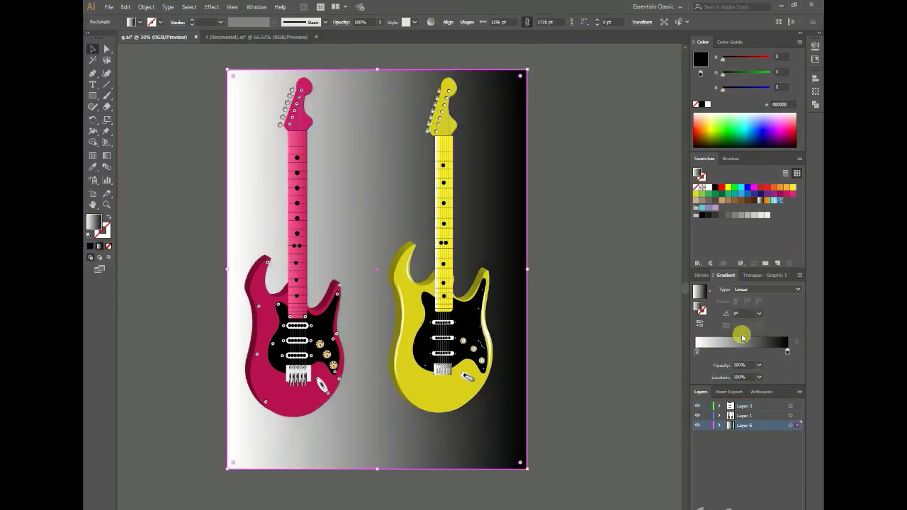
click(796, 289)
click(753, 308)
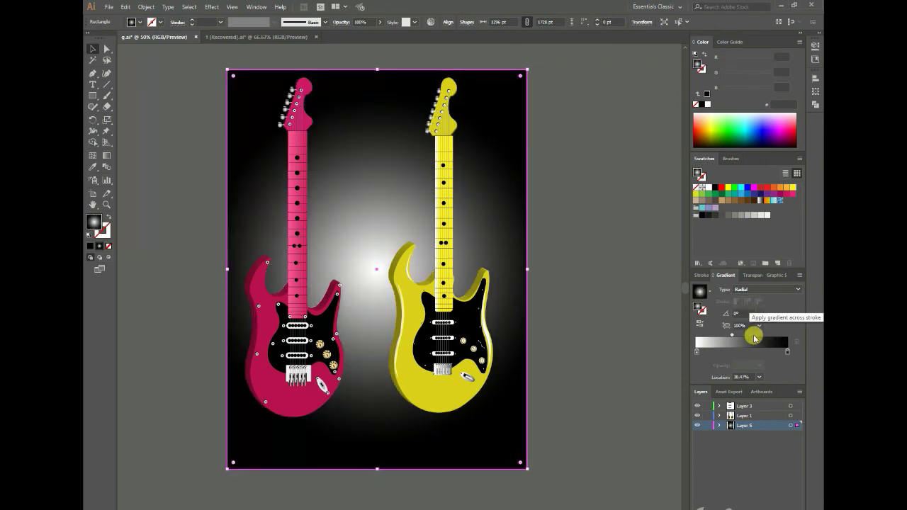
drag(731, 335, 761, 336)
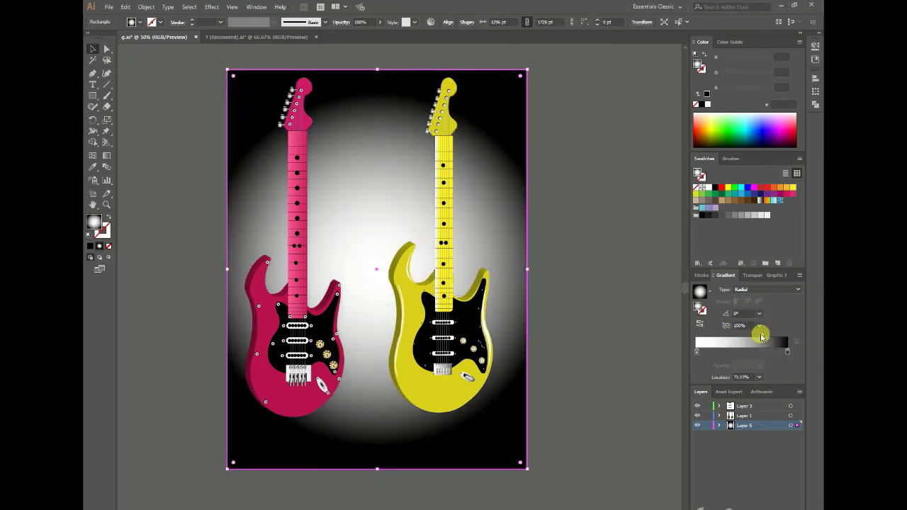
click(787, 352)
click(737, 300)
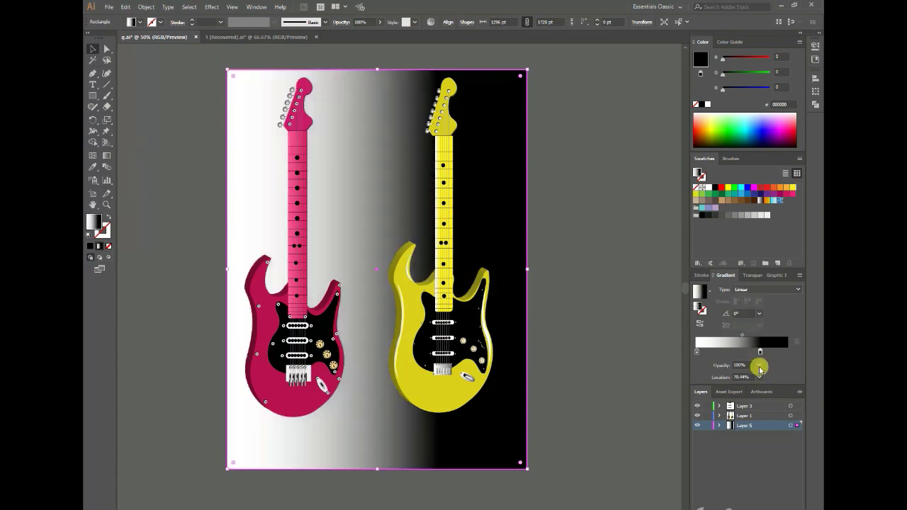
drag(759, 333, 742, 340)
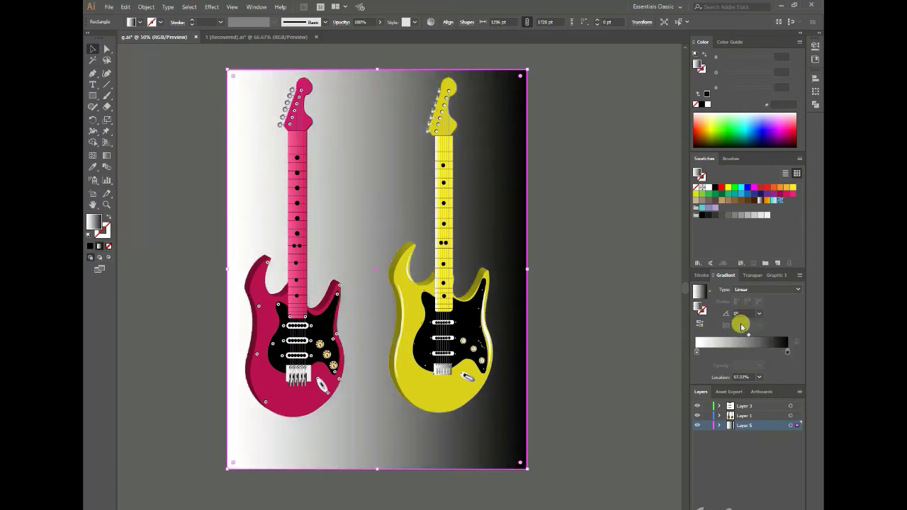
- Check the fills of the yellow headstock, background and yellow neck, then deselect
click(645, 264)
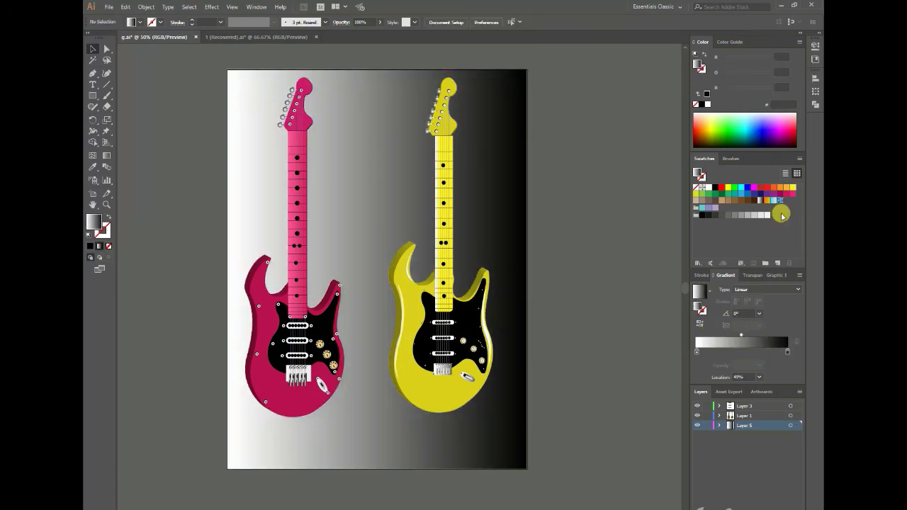
click(454, 124)
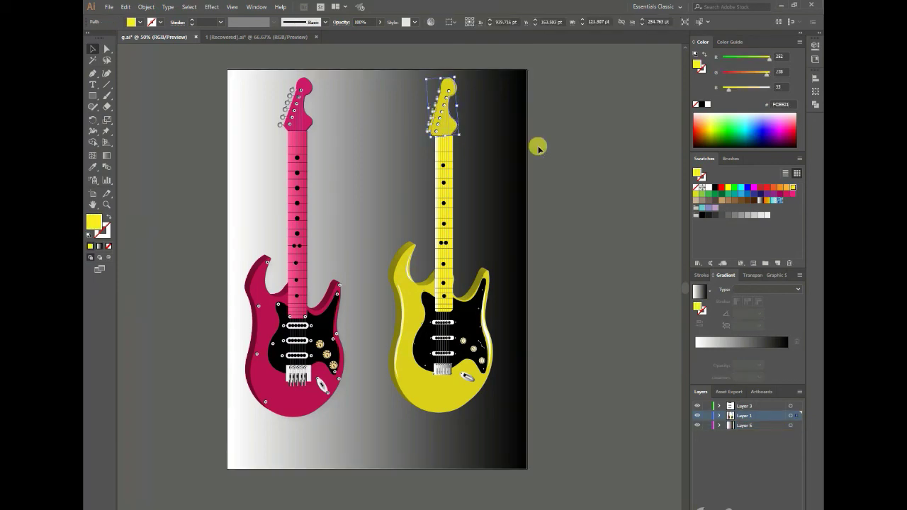
click(471, 162)
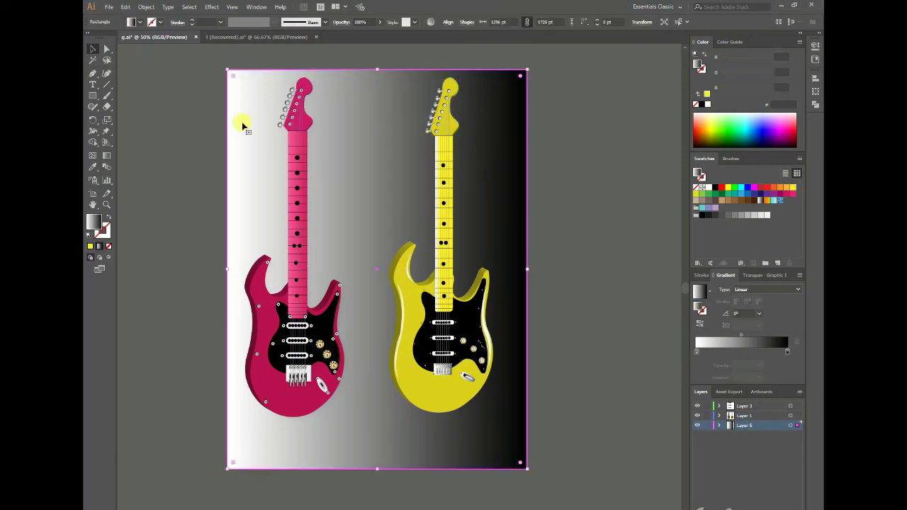
click(445, 266)
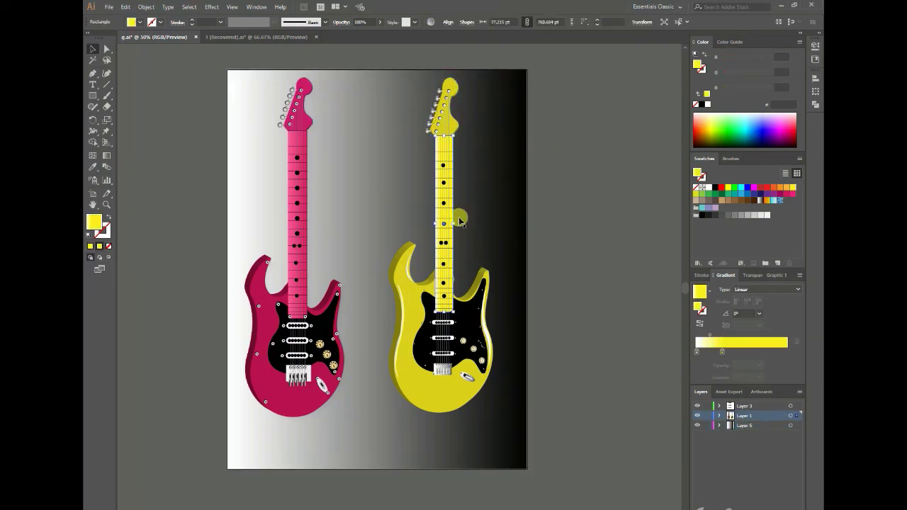
click(577, 230)
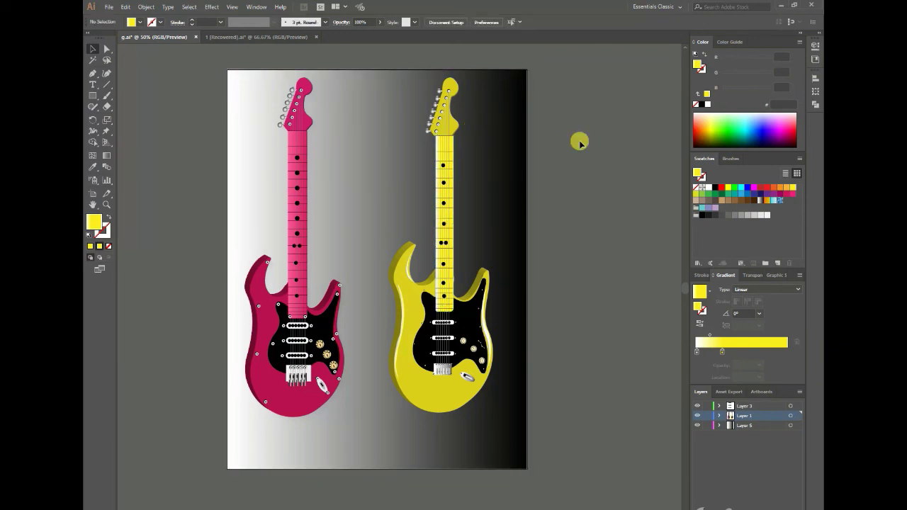